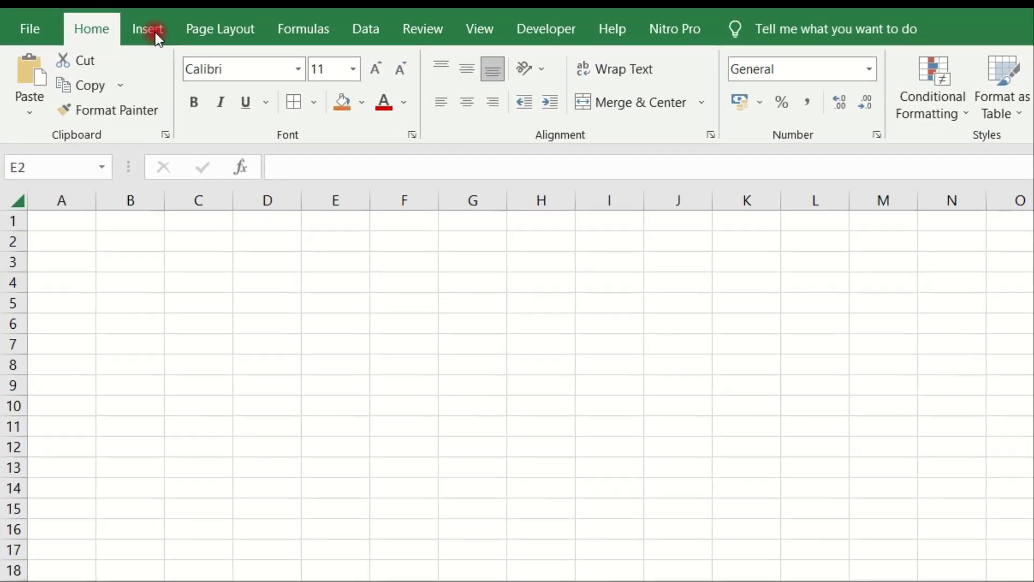
# Step: Insert a blue outlined WordArt reading 'ATTENDANCE SHEET WITH SALAY'
pyautogui.click(134, 36)
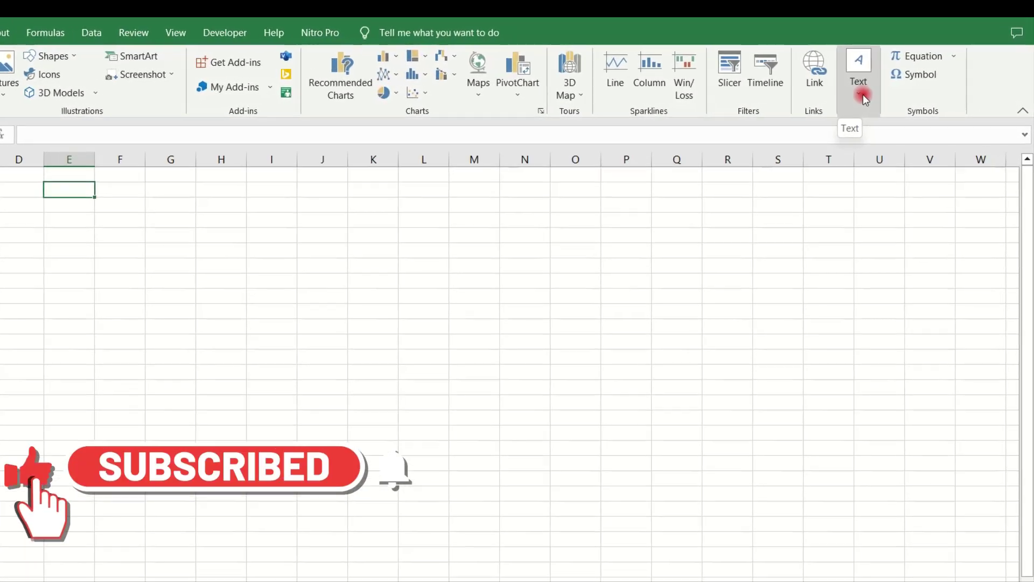
pyautogui.click(890, 96)
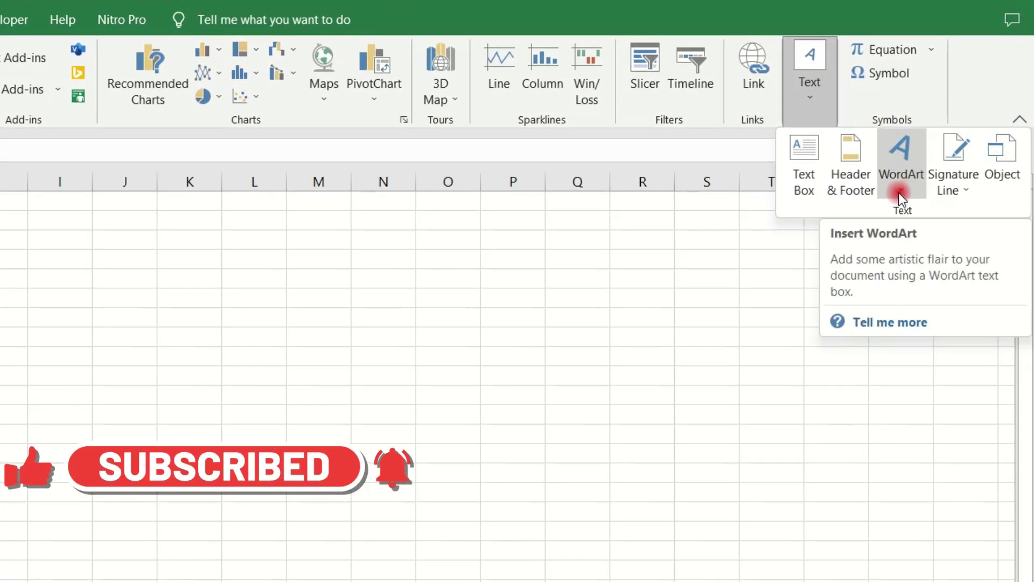
pyautogui.click(897, 185)
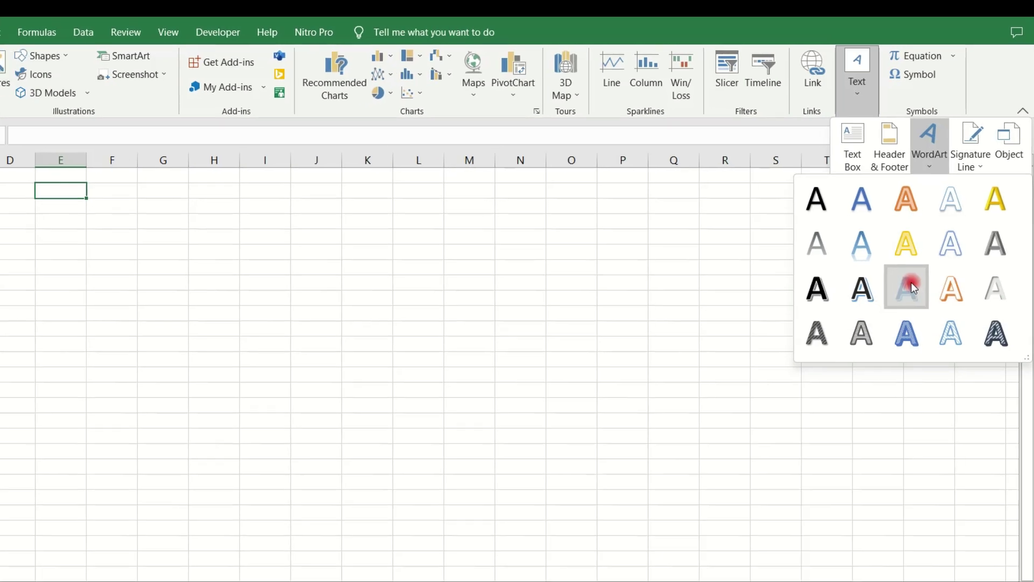
pyautogui.click(911, 282)
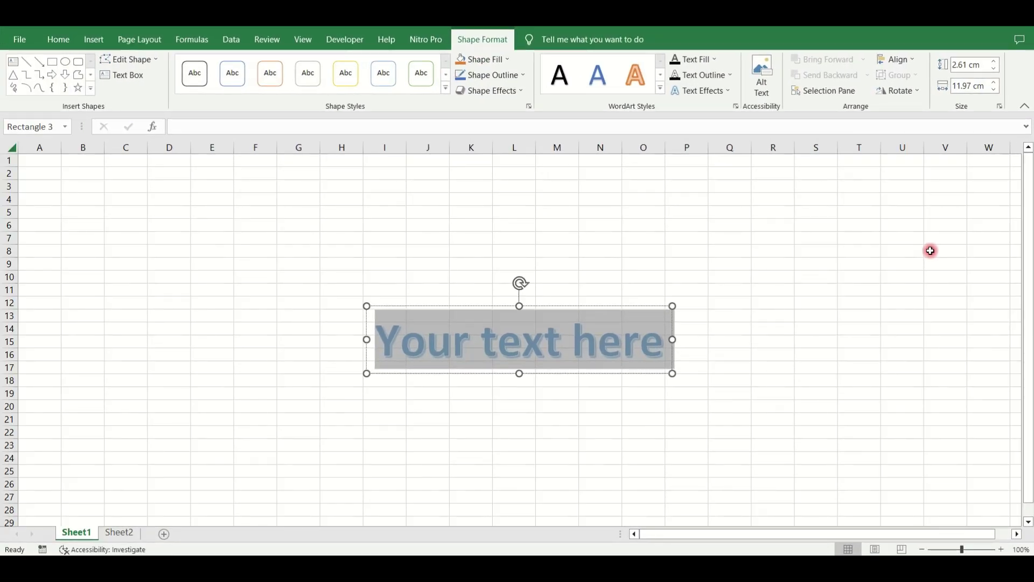
pyautogui.write('A')
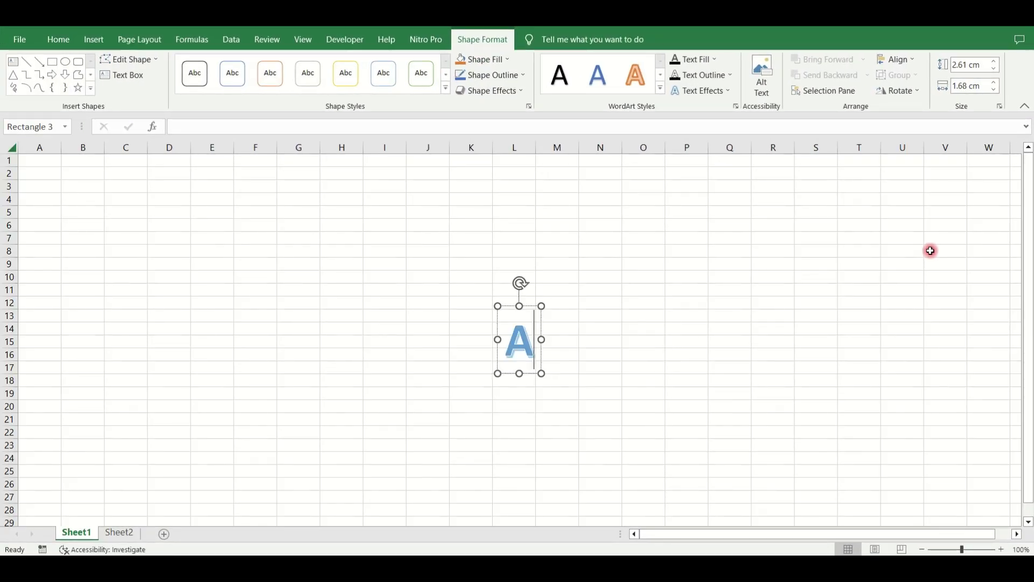
pyautogui.write('TTENDANCE')
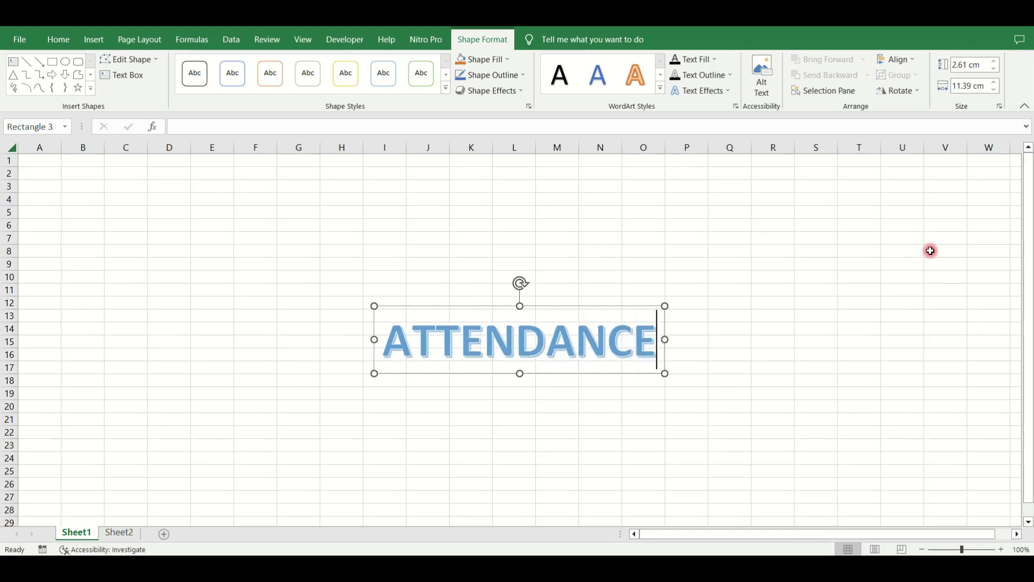
pyautogui.write(' SHEET')
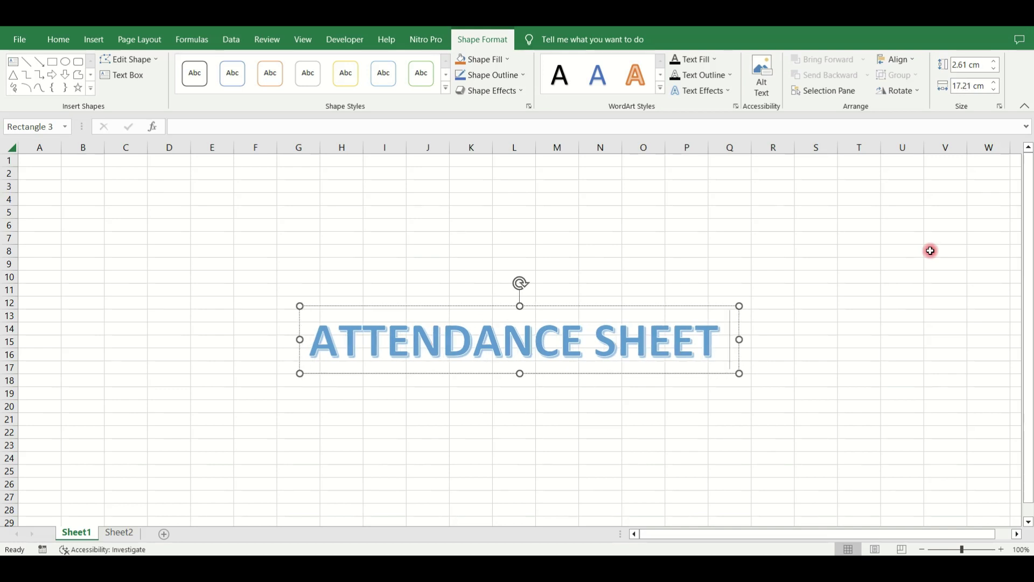
pyautogui.write(' WITHA')
pyautogui.press('BackSpace')
pyautogui.write('SA')
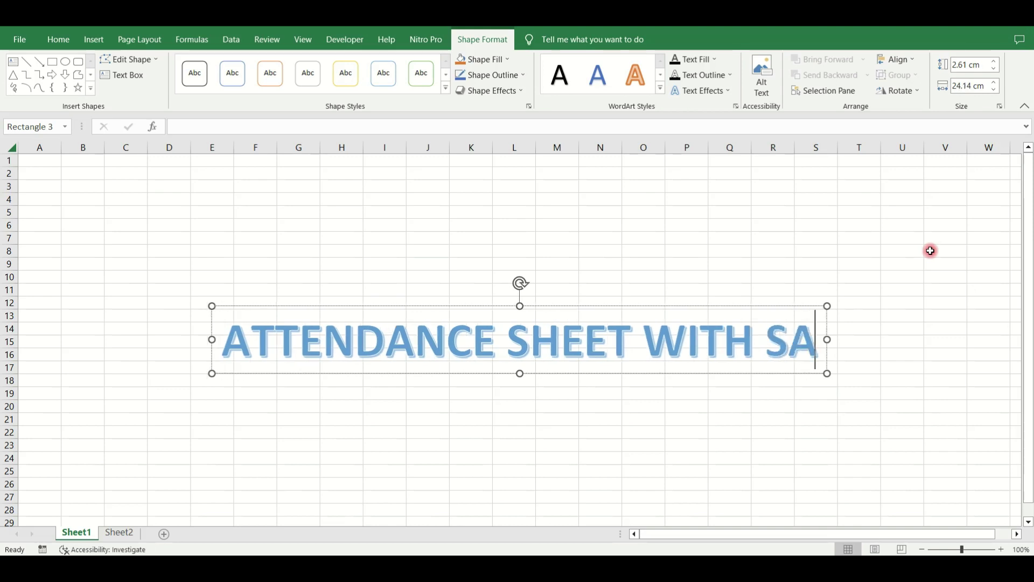
pyautogui.write('LAY')
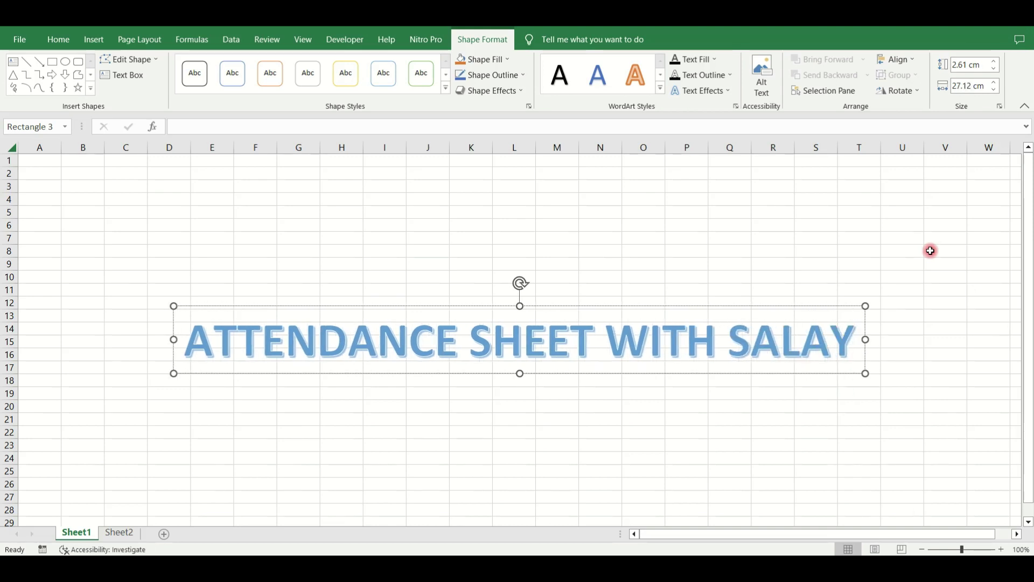
# Step: Move the WordArt title up so it spans rows 1–6
pyautogui.click(642, 395)
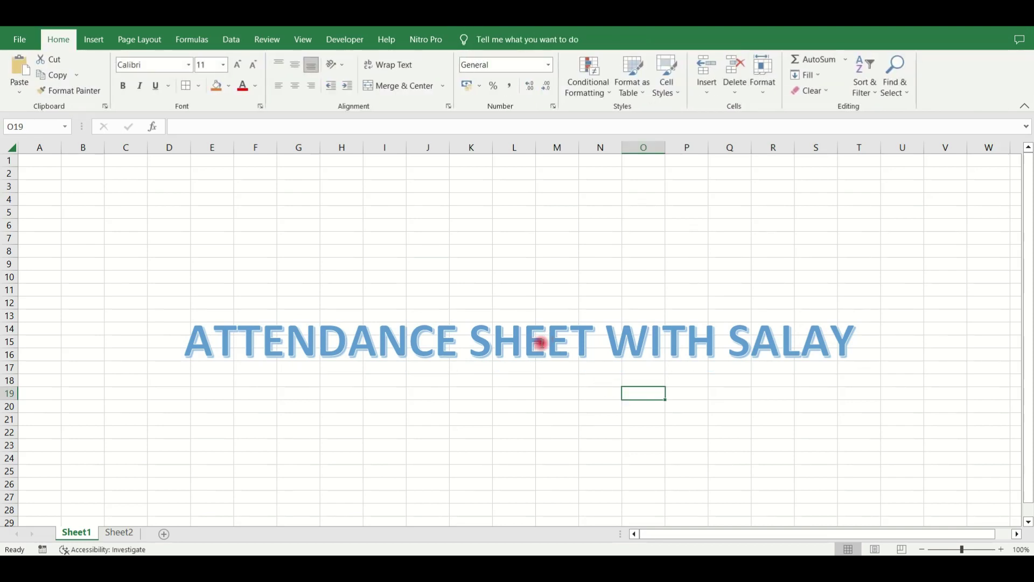
pyautogui.click(526, 343)
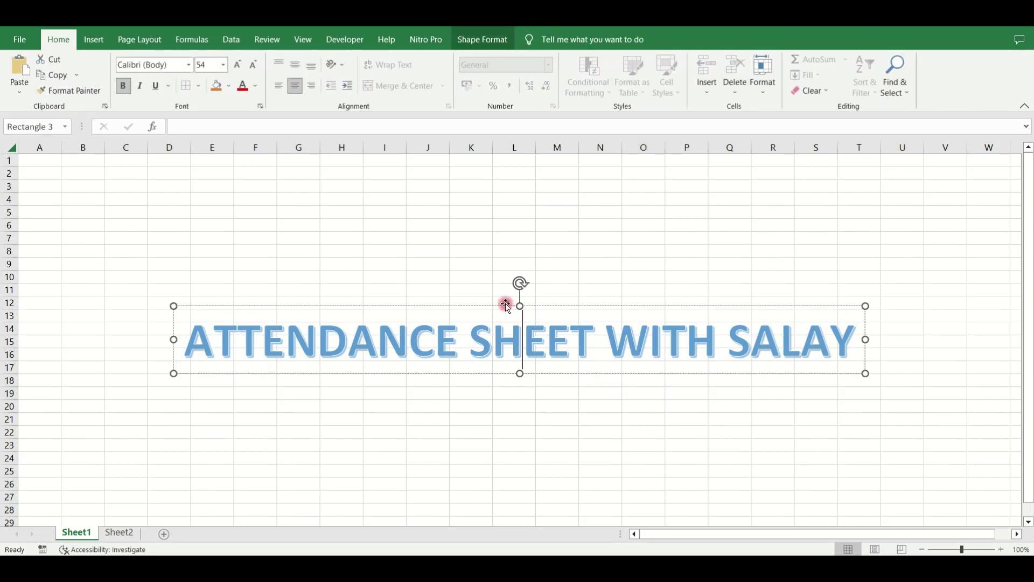
pyautogui.moveTo(506, 305); pyautogui.dragTo(422, 163)
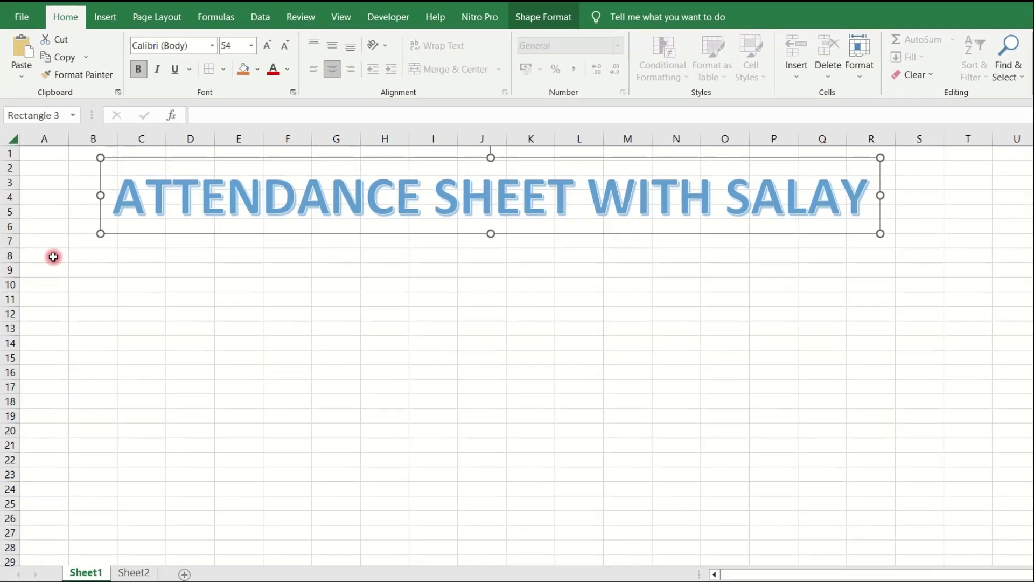
# Step: Enter the headings S.No, Emp.Code and Emp.Name in A8:C8
pyautogui.click(48, 252)
pyautogui.write('S.No')
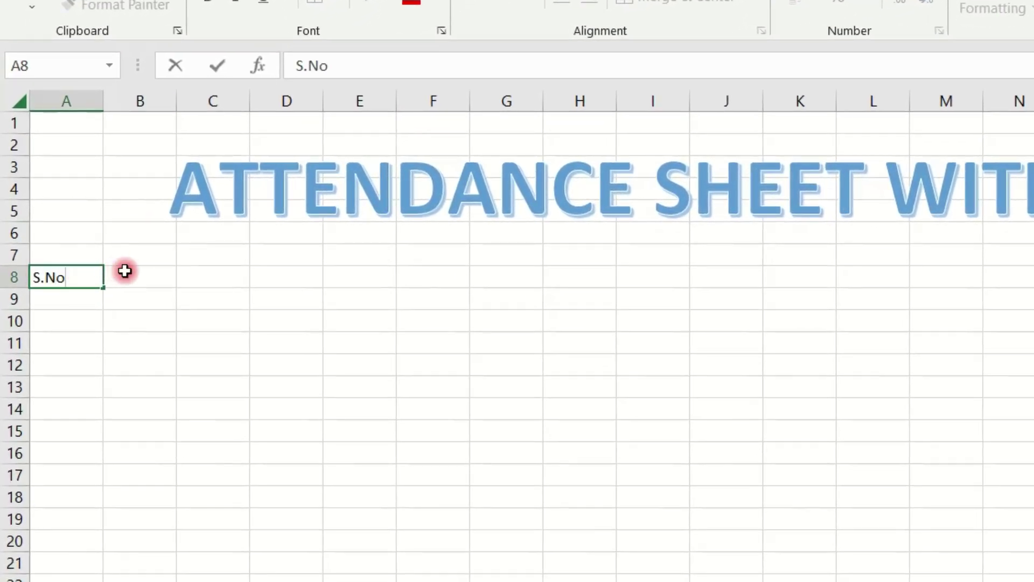
pyautogui.click(143, 281)
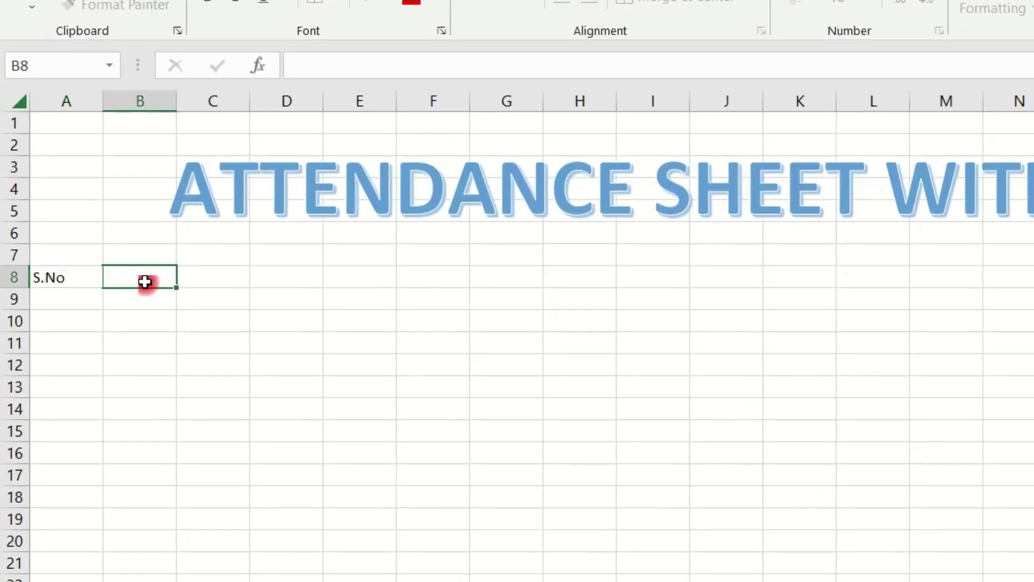
pyautogui.write('Emp.N')
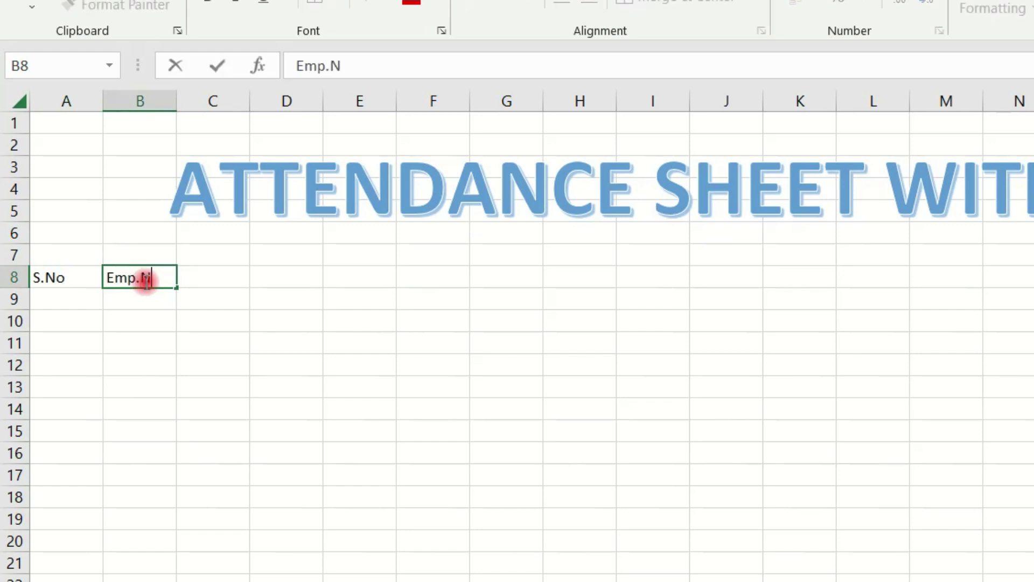
pyautogui.write('Code')
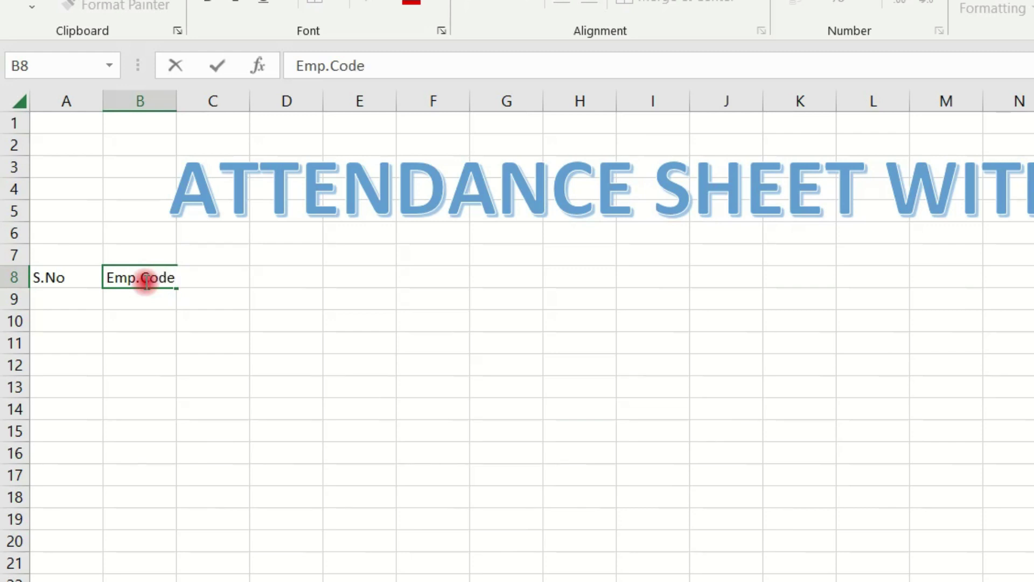
pyautogui.click(242, 301)
pyautogui.click(240, 276)
pyautogui.write('E')
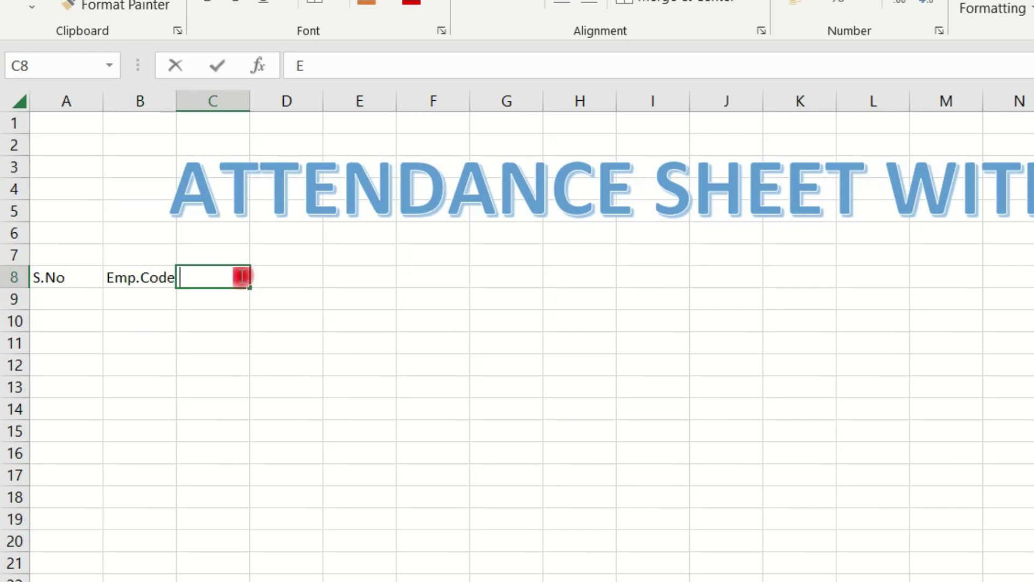
pyautogui.write('M')
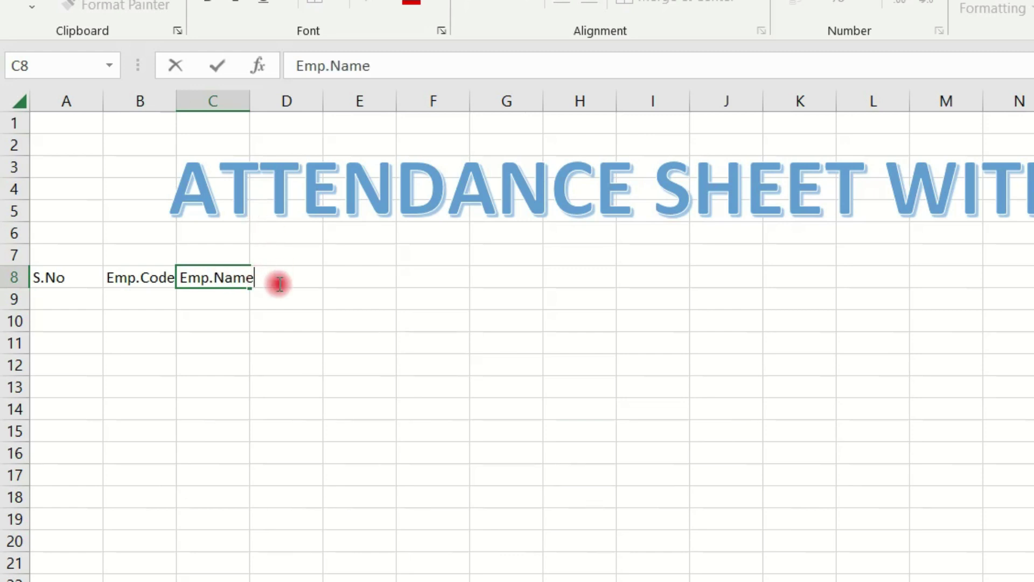
pyautogui.click(309, 323)
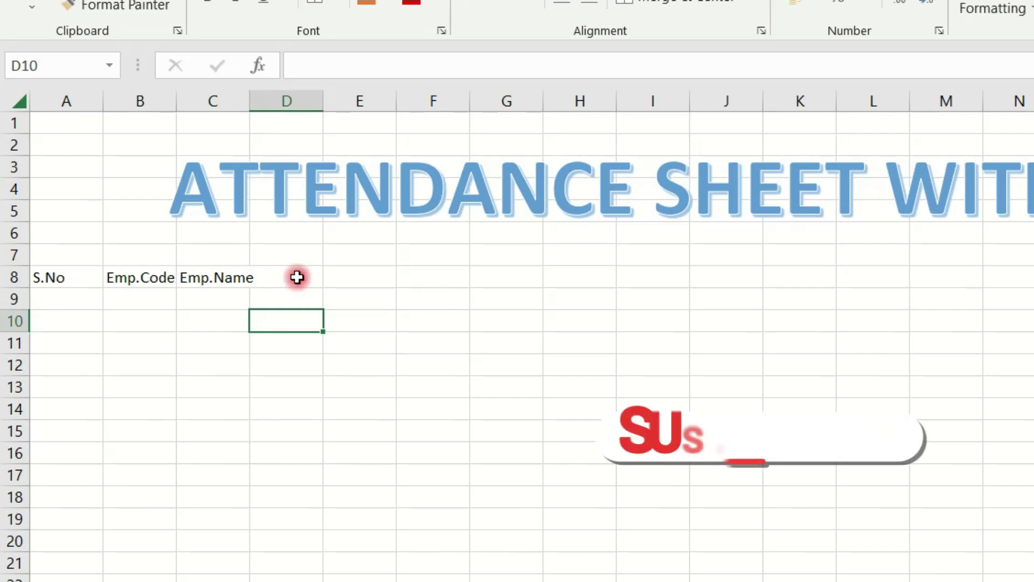
# Step: Enter the headings Father Name, Year and Month in D8:F8
pyautogui.click(297, 277)
pyautogui.doubleClick(299, 278)
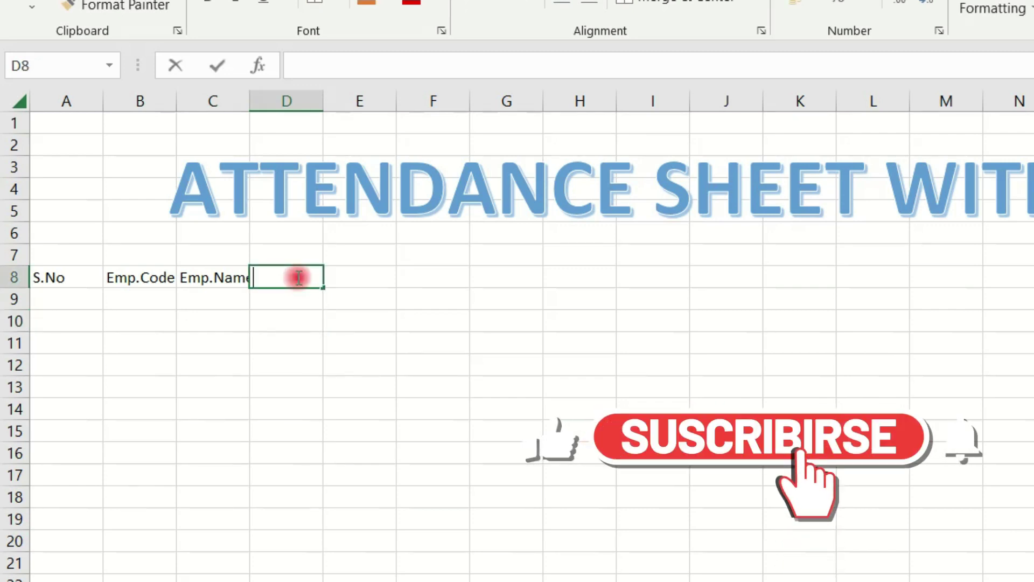
pyautogui.write('Fat')
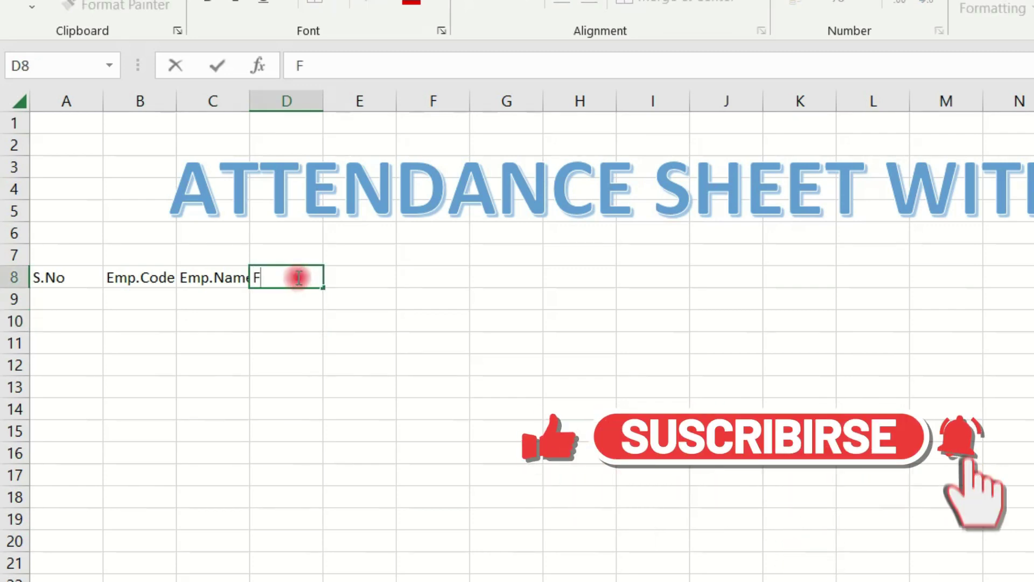
pyautogui.write('her Name')
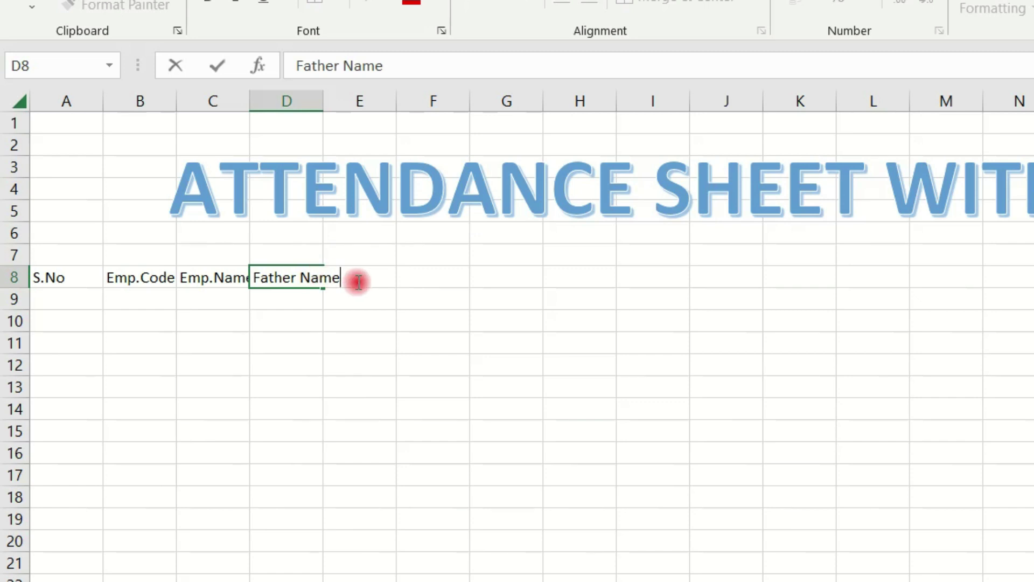
pyautogui.click(405, 306)
pyautogui.click(376, 277)
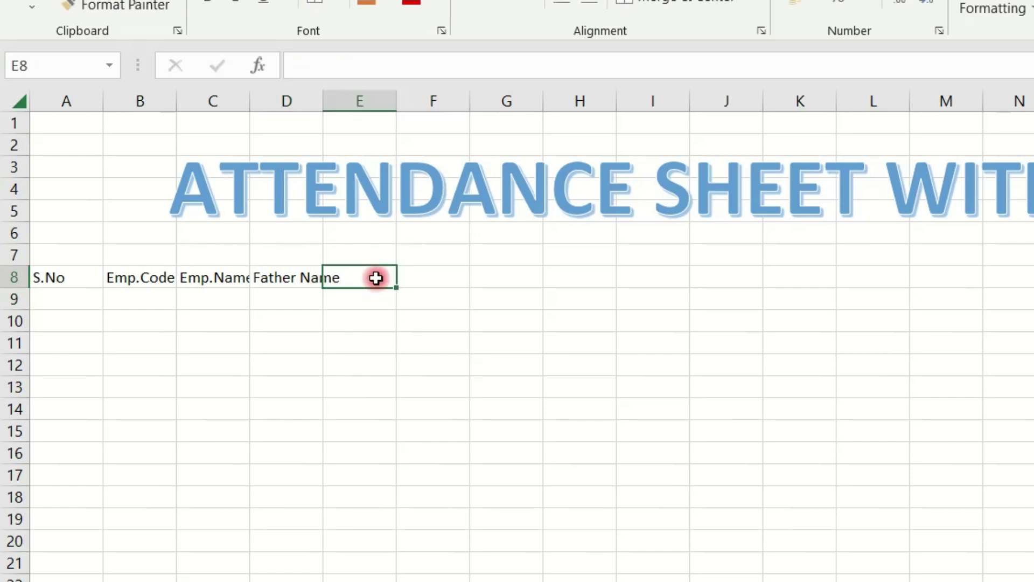
pyautogui.write('Year')
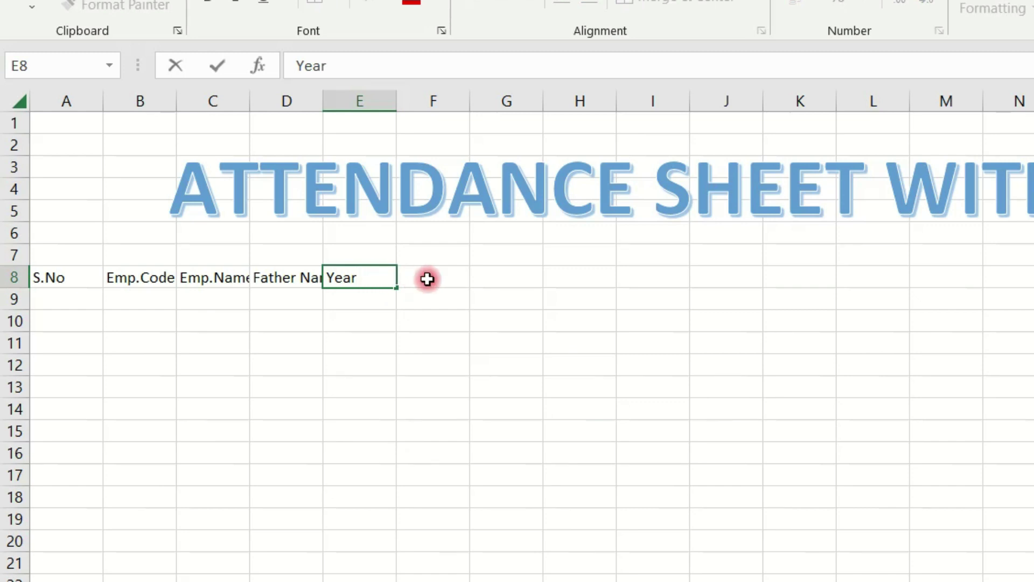
pyautogui.click(435, 279)
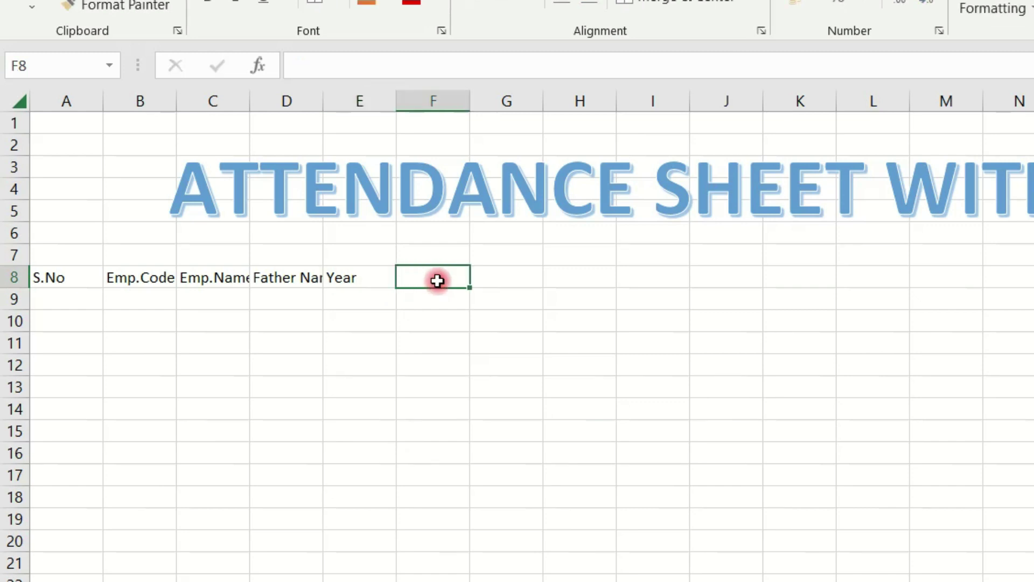
pyautogui.write('Month')
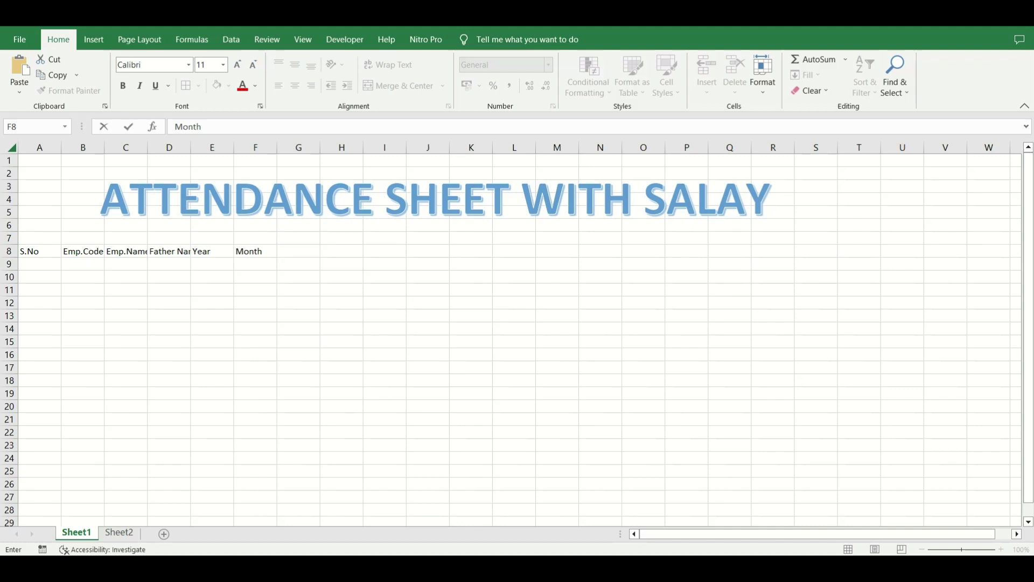
# Step: Commit the Month heading in F8 and enter 1 in G8 as the first day
pyautogui.press('super+n')
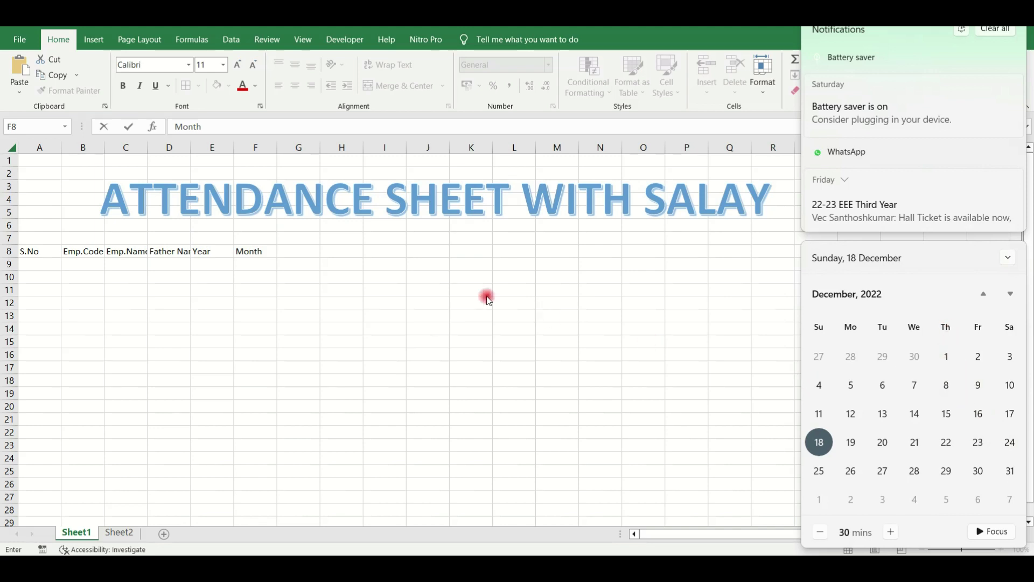
pyautogui.click(296, 251)
pyautogui.click(295, 252)
pyautogui.write('1')
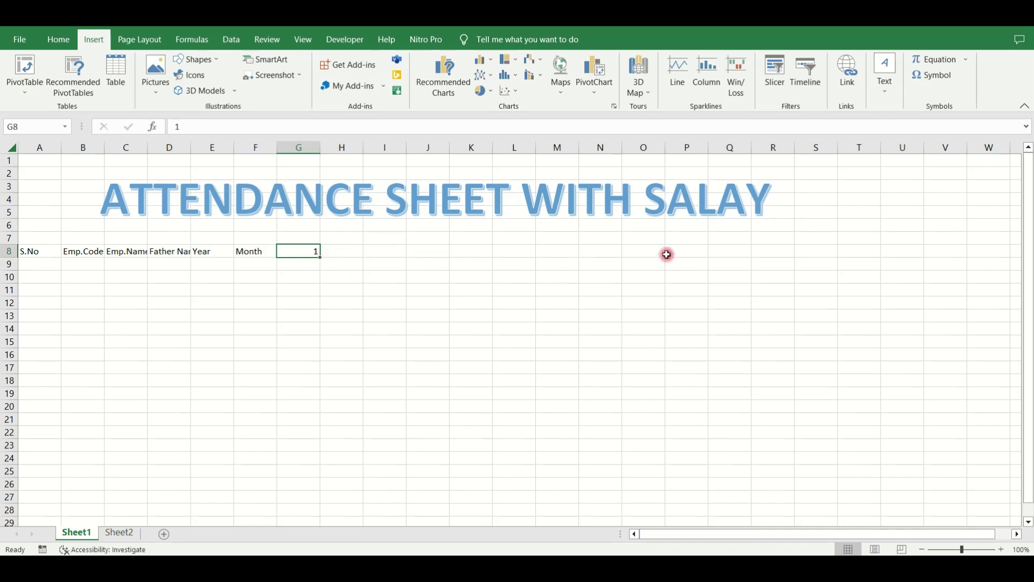
pyautogui.click(59, 40)
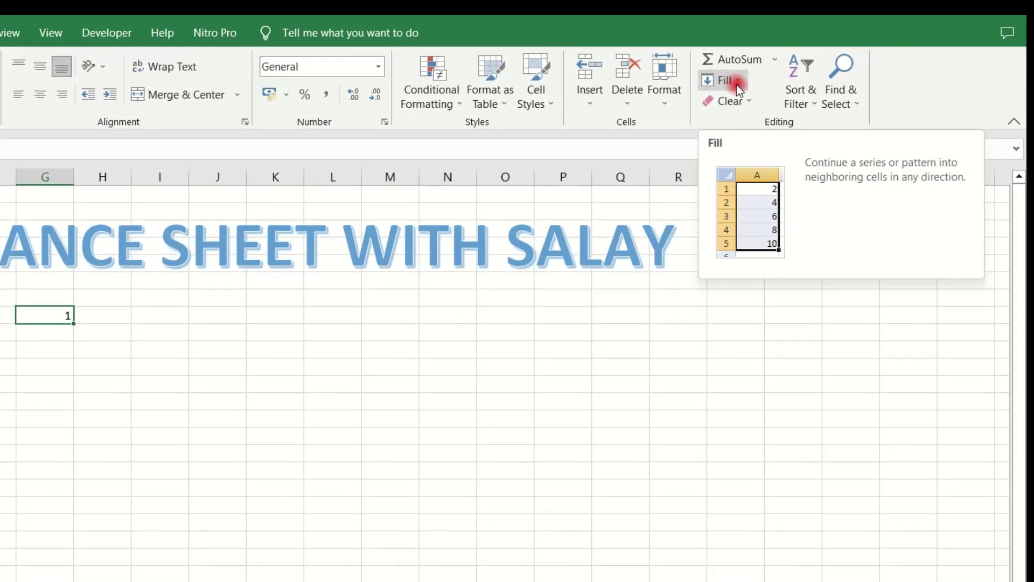
# Step: Fill row 8 from G8 as a linear series, step 1, stopping at 31
pyautogui.click(776, 81)
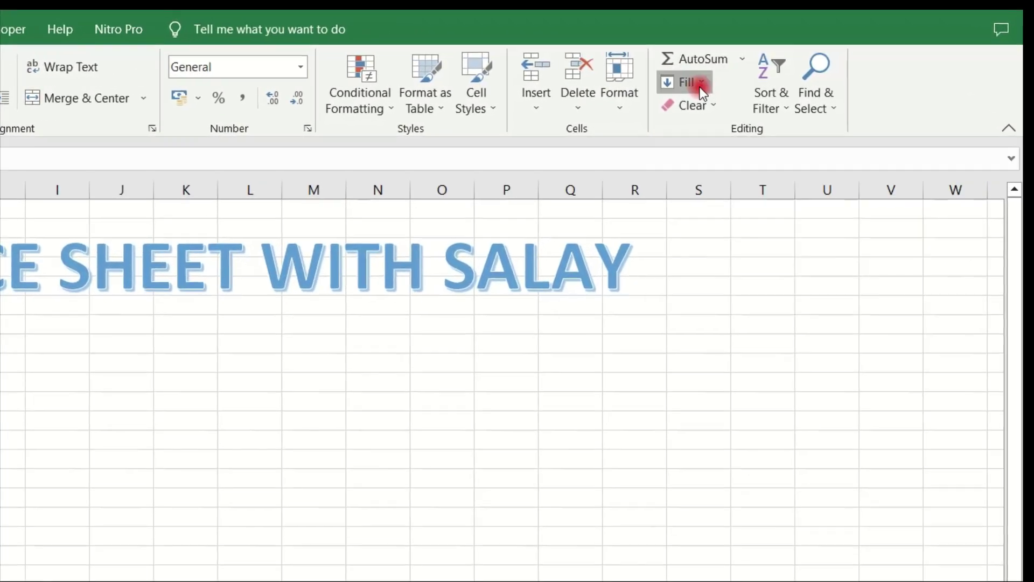
pyautogui.click(702, 89)
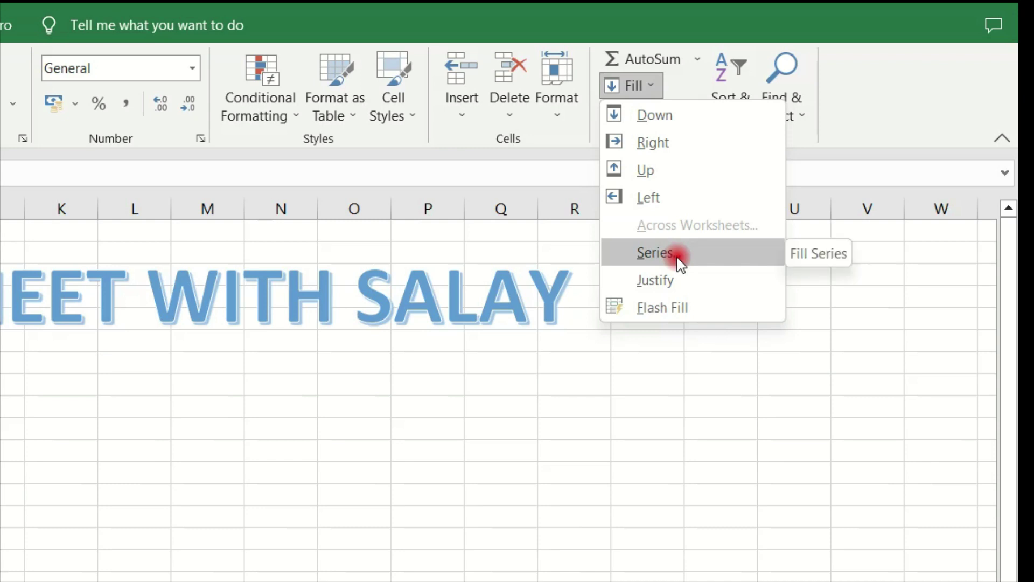
pyautogui.click(679, 258)
pyautogui.write('31')
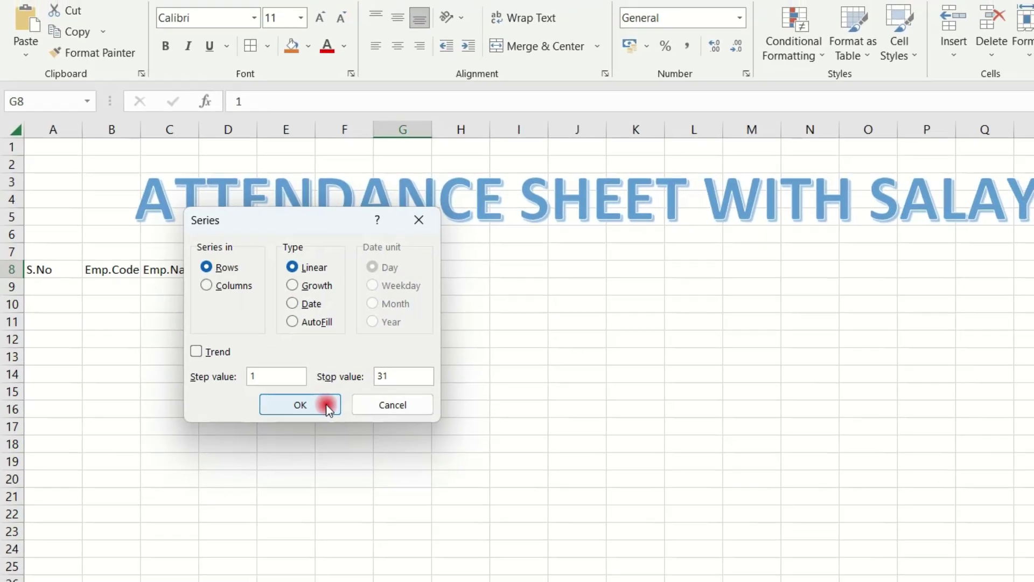
pyautogui.click(377, 458)
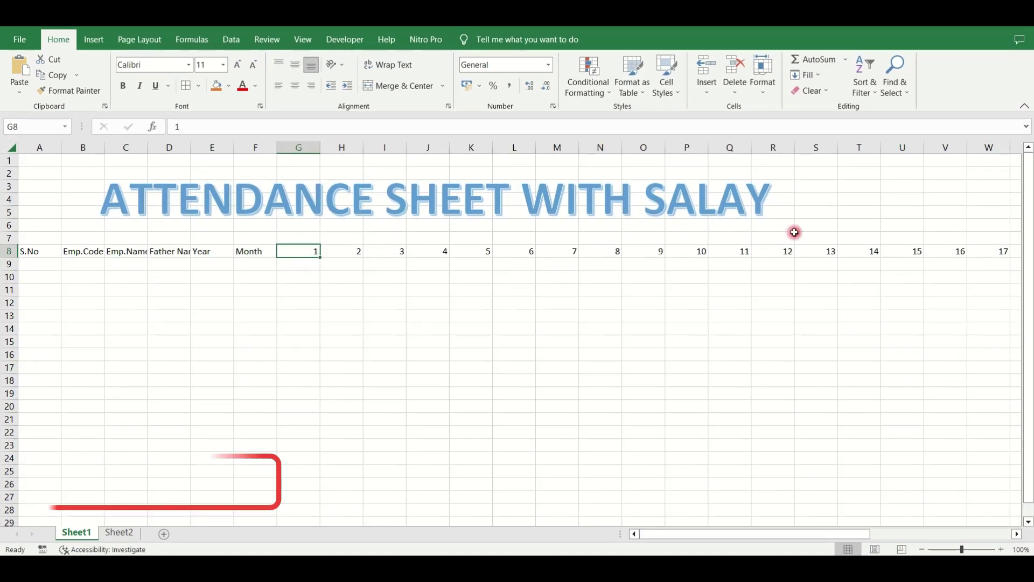
# Step: Select the whole sheet and AutoFit all column widths so days 1–31 fit
pyautogui.moveTo(725, 534); pyautogui.dragTo(902, 545)
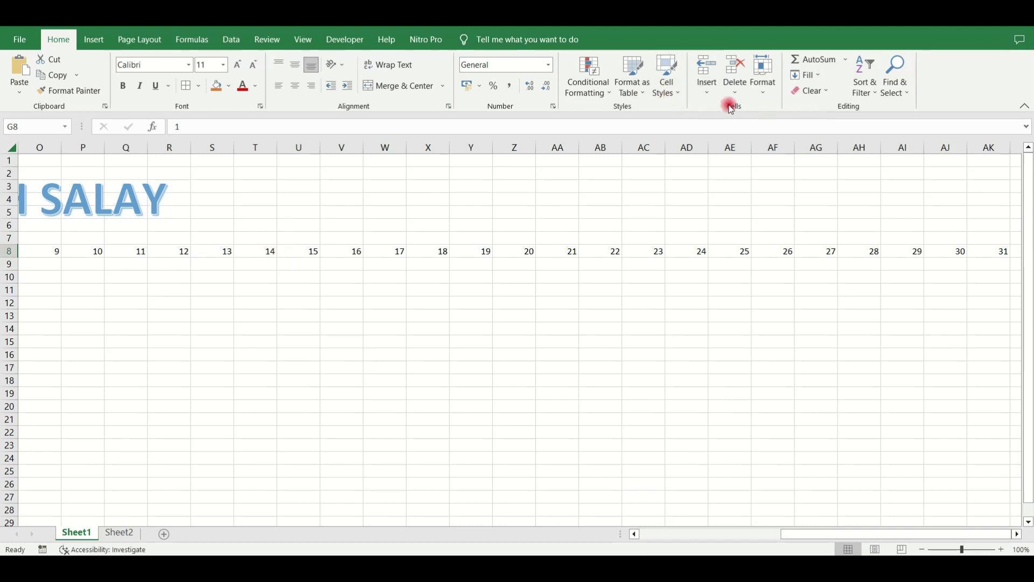
pyautogui.click(767, 93)
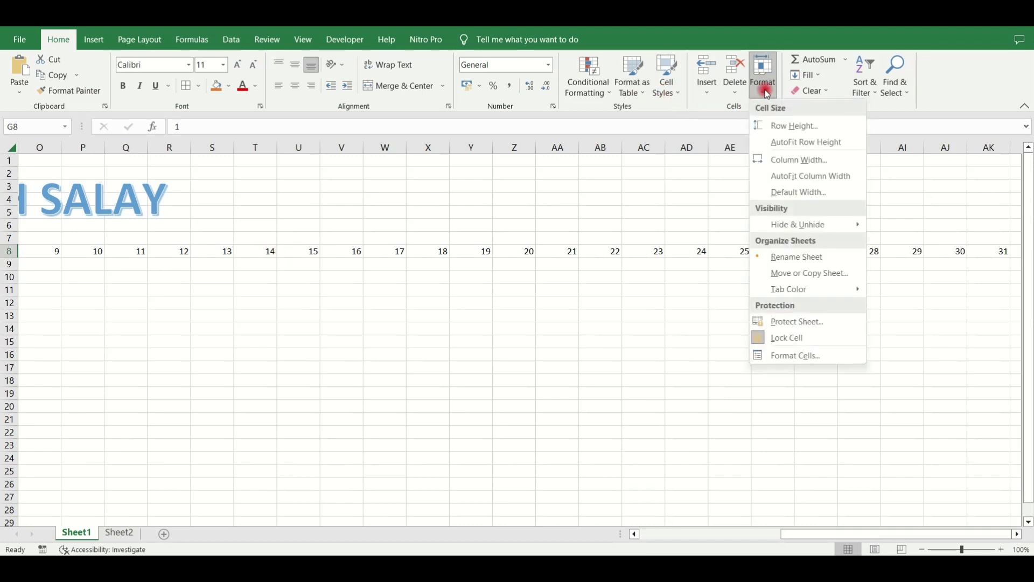
pyautogui.click(728, 120)
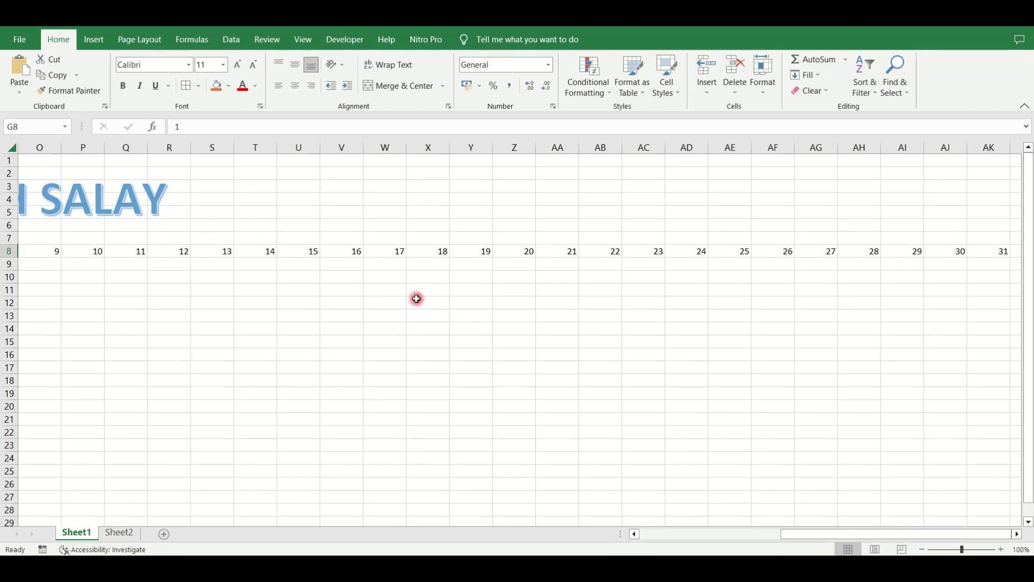
pyautogui.moveTo(828, 542); pyautogui.dragTo(660, 549)
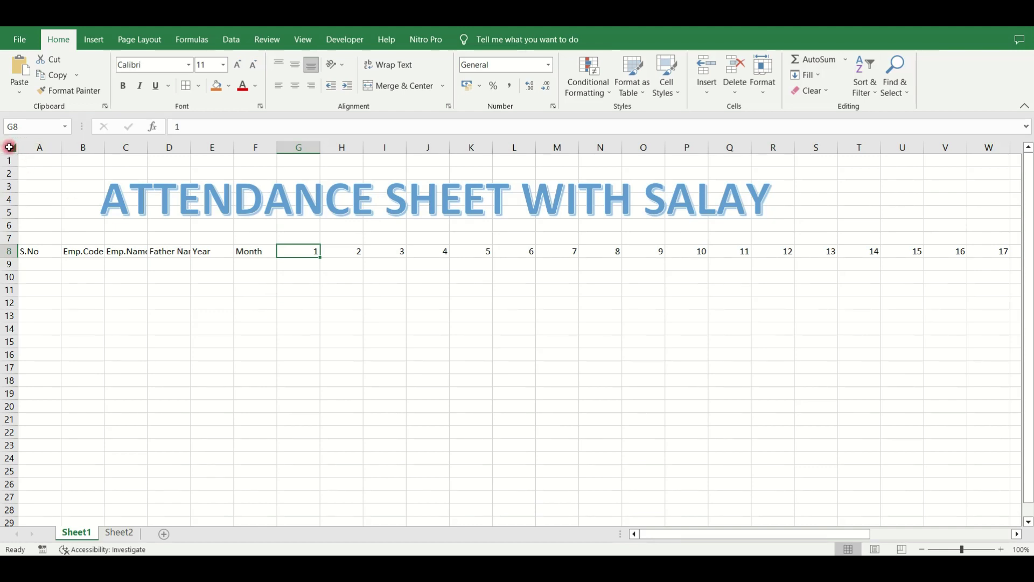
pyautogui.click(10, 147)
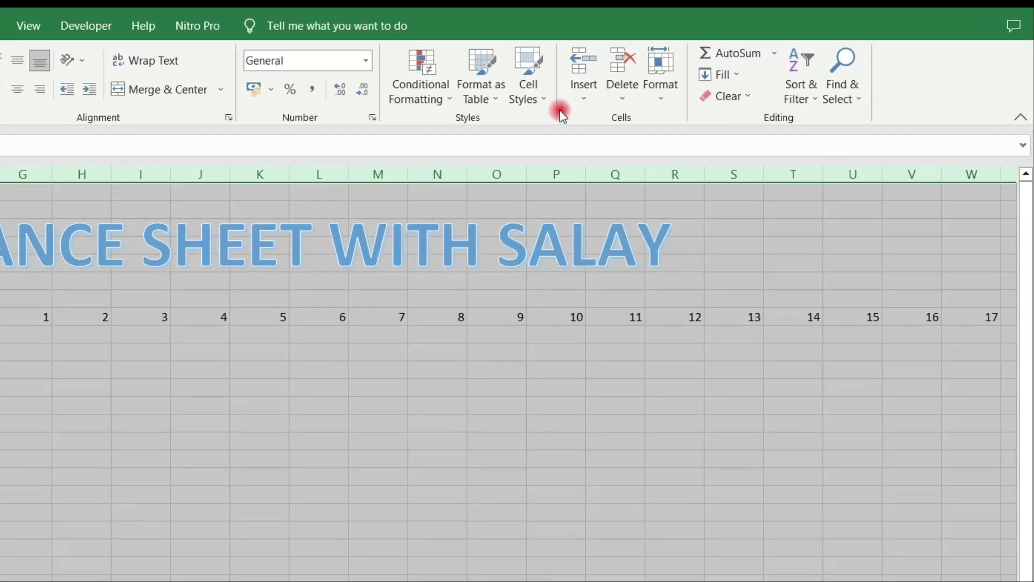
pyautogui.click(631, 98)
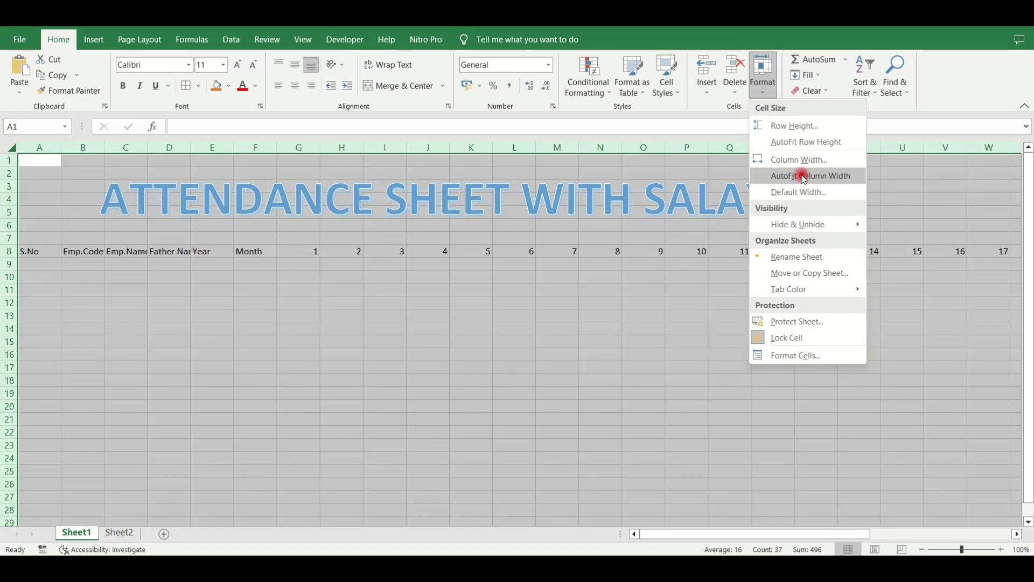
pyautogui.click(803, 176)
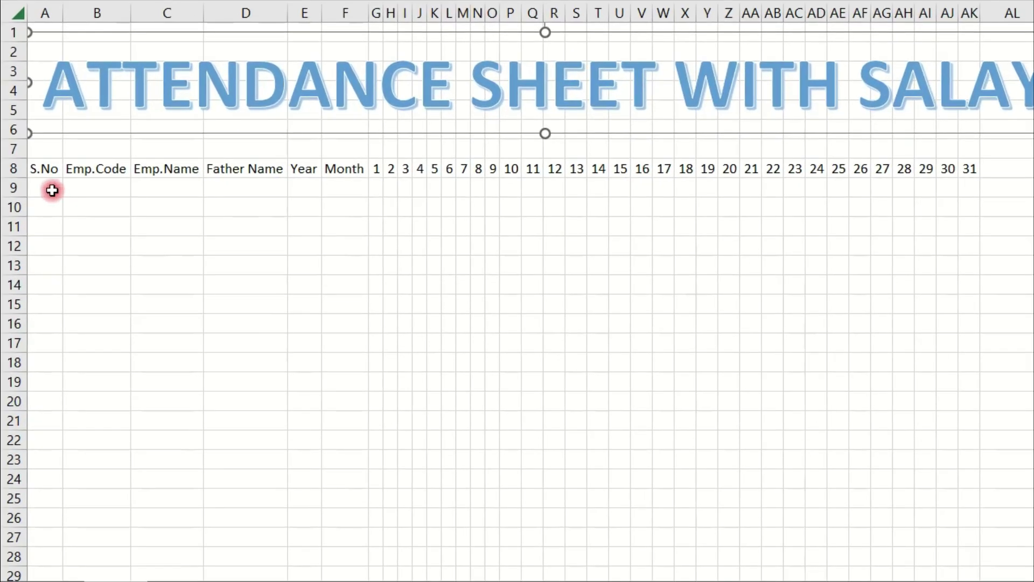
# Step: Enter 1 and 2 in A9:A10 and extend the pattern down to 15 in A23
pyautogui.click(52, 188)
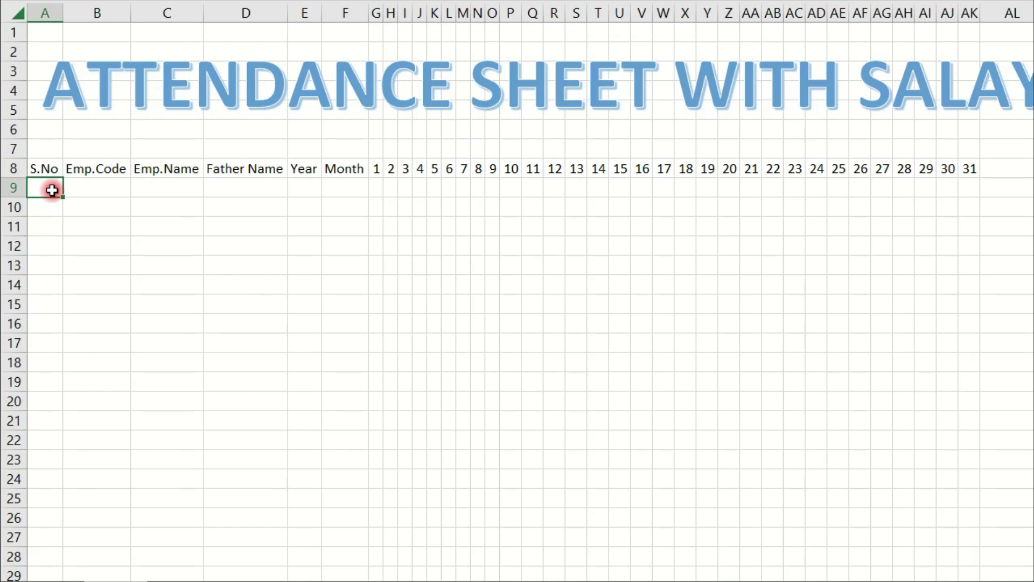
pyautogui.write('1')
pyautogui.press('Return')
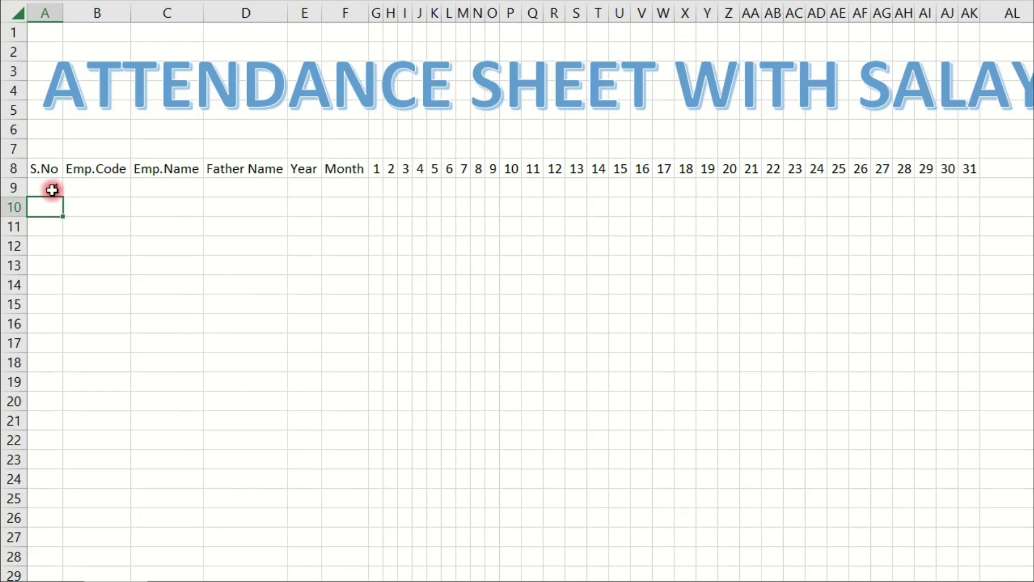
pyautogui.write('2')
pyautogui.click(60, 238)
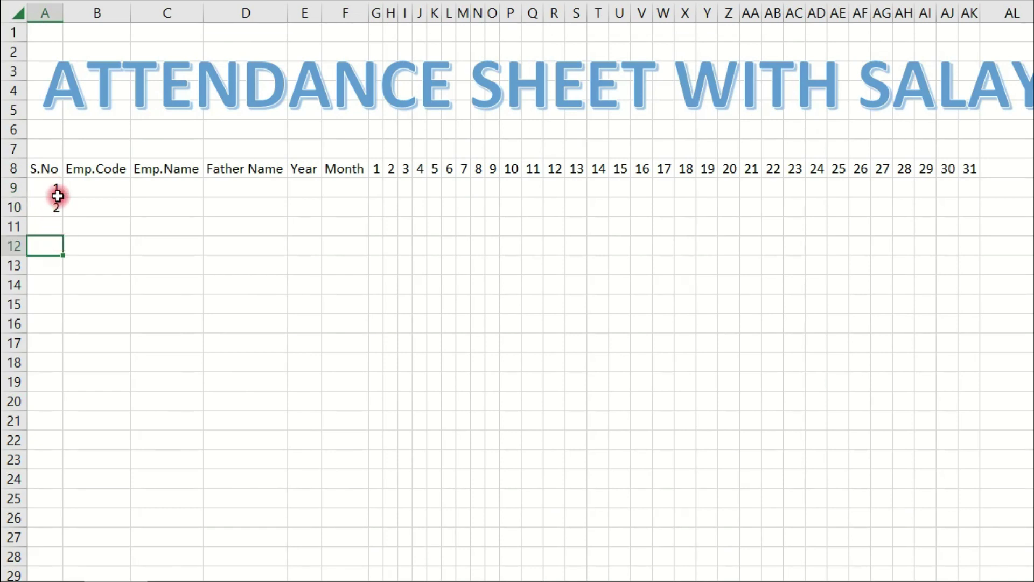
pyautogui.click(57, 190)
pyautogui.moveTo(56, 191); pyautogui.dragTo(56, 209)
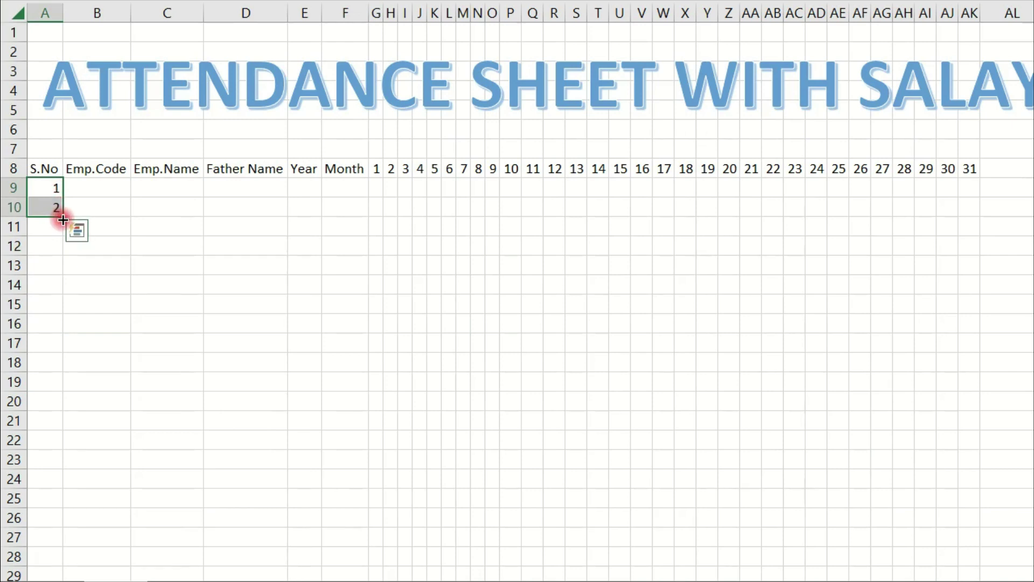
pyautogui.moveTo(63, 220); pyautogui.dragTo(79, 470)
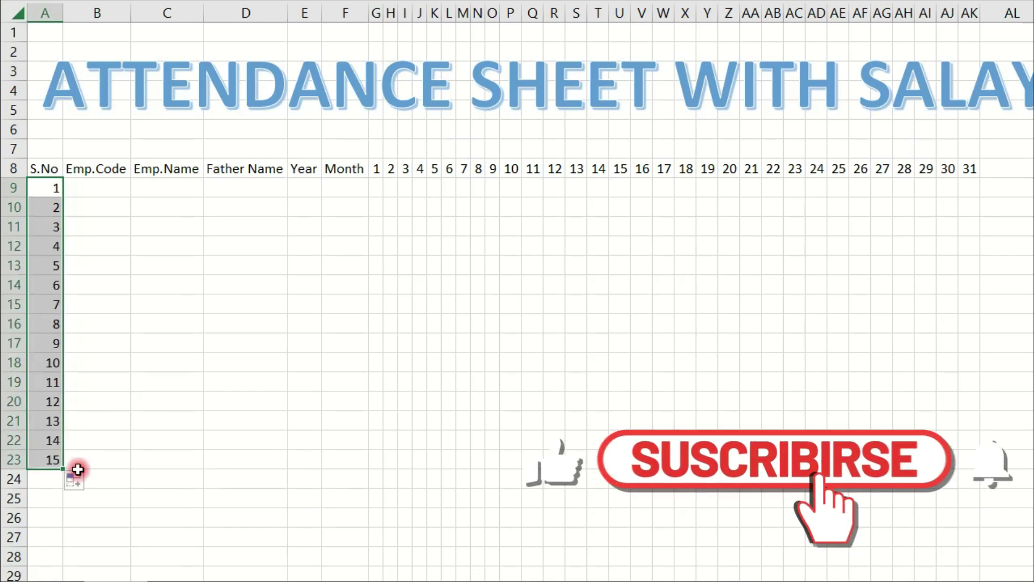
# Step: Enter Emp 001 in B9 and fill the codes down to Emp 015 in B23
pyautogui.click(118, 189)
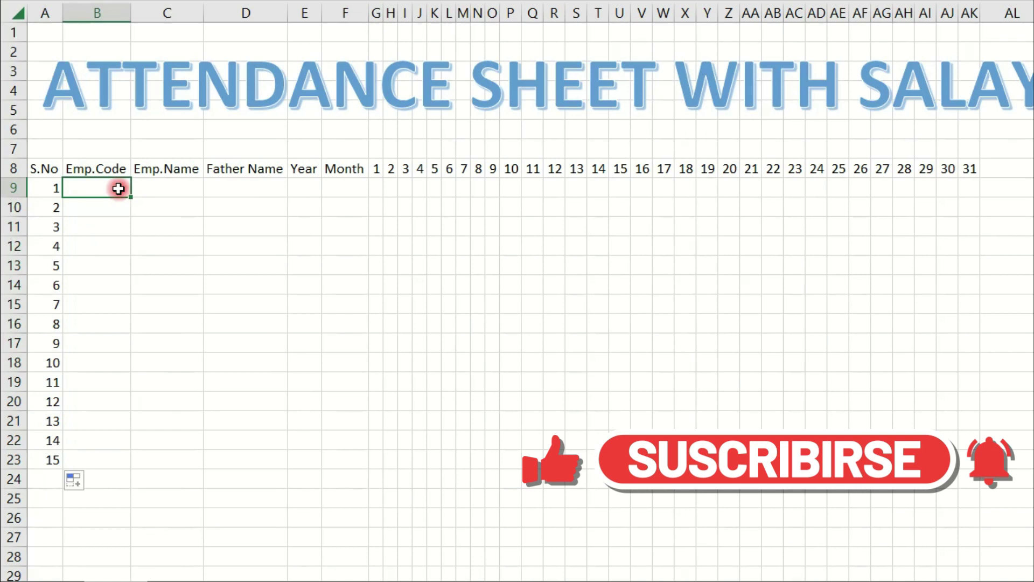
pyautogui.write('Emp')
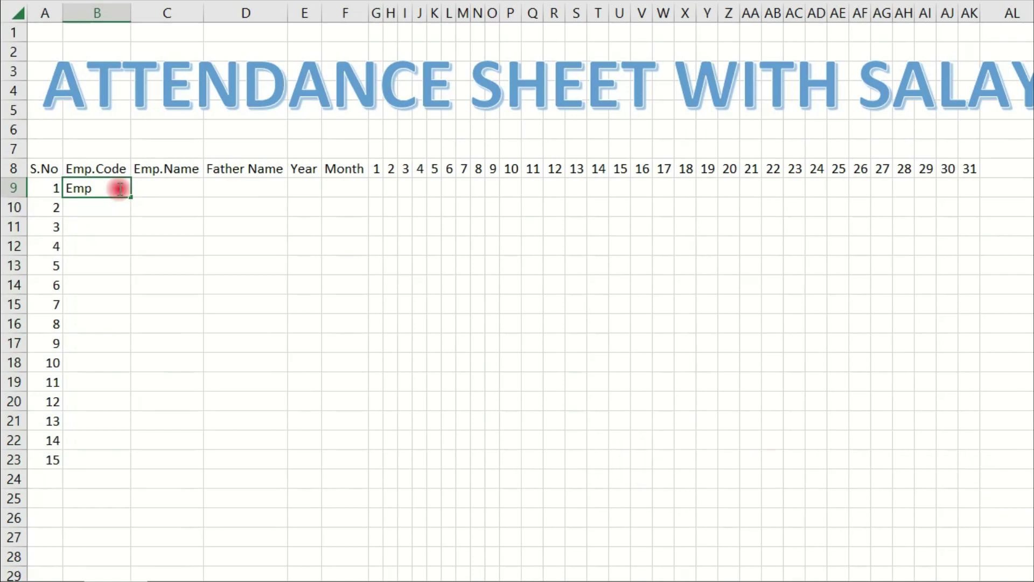
pyautogui.write(' 001')
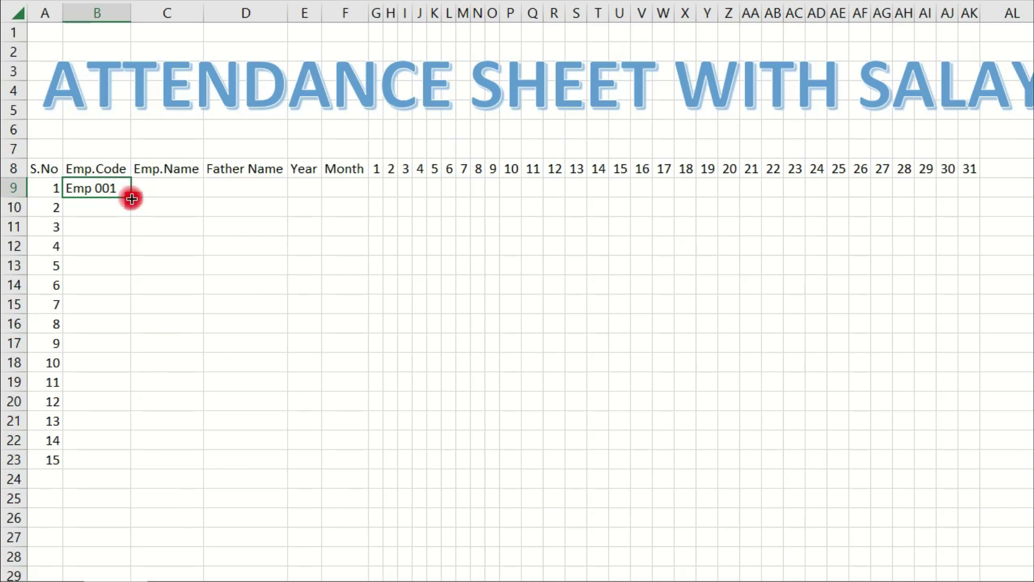
pyautogui.doubleClick(131, 199)
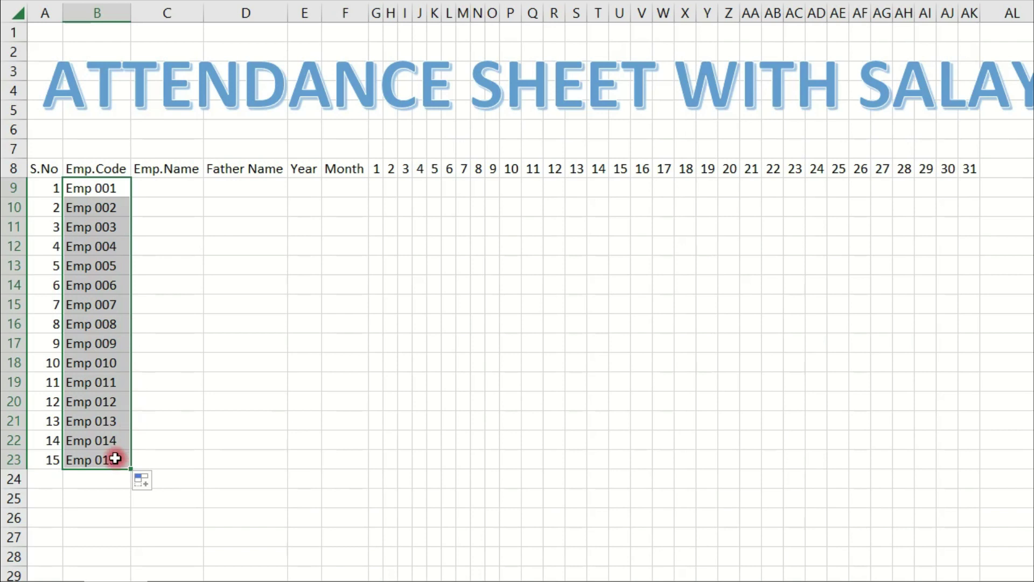
pyautogui.click(306, 187)
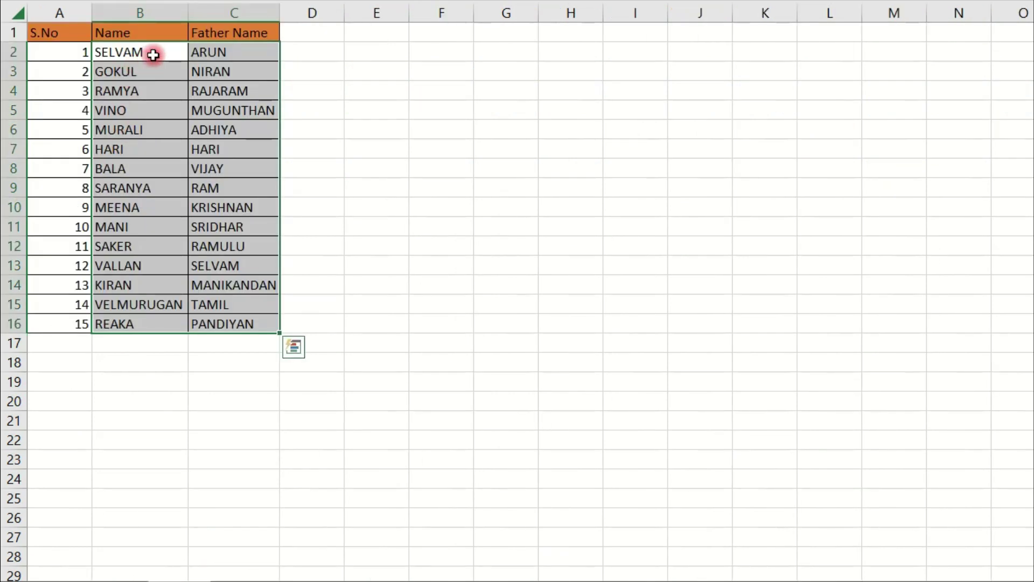
# Step: Paste the 15 names and father names into C9 as values with number formatting
pyautogui.hotkey('ctrl', 'c')
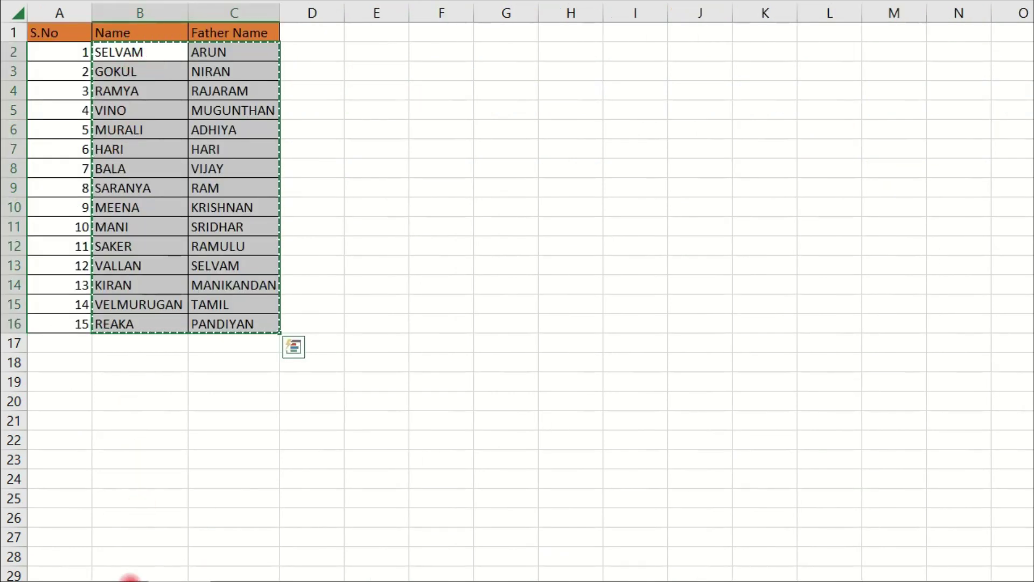
pyautogui.click(132, 578)
pyautogui.click(165, 196)
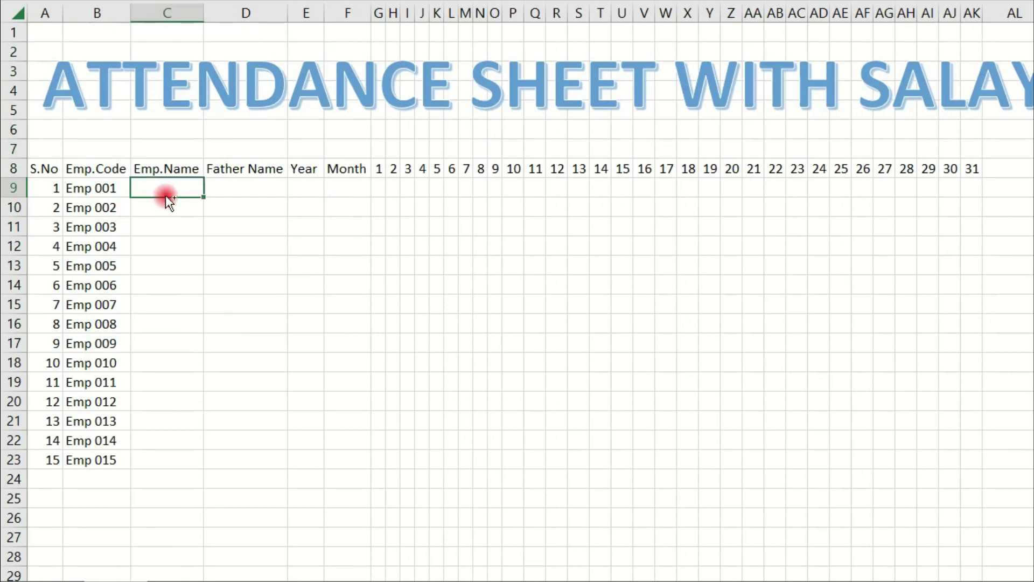
pyautogui.hotkey('ctrl', 'v')
pyautogui.click(325, 491)
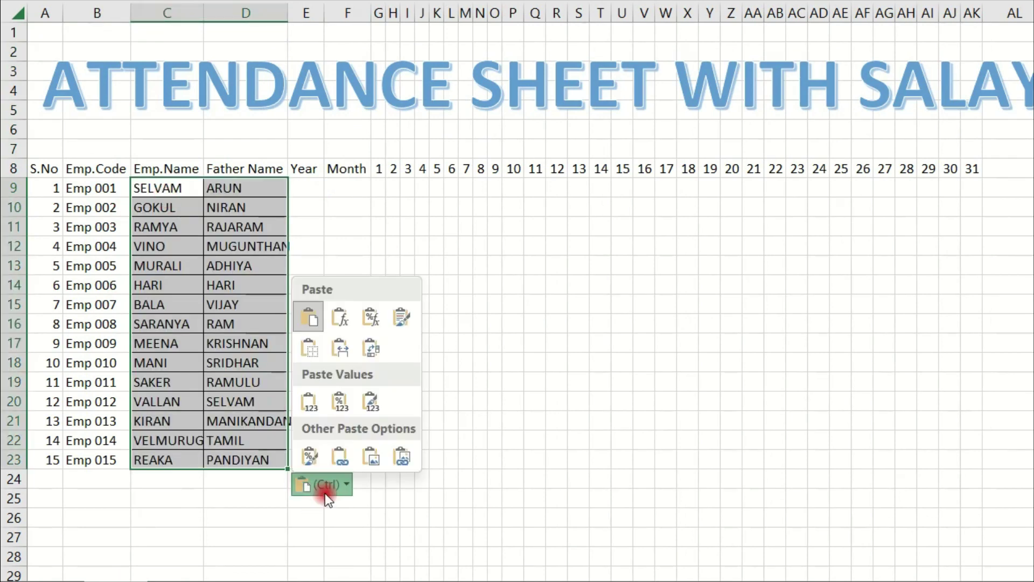
pyautogui.click(340, 403)
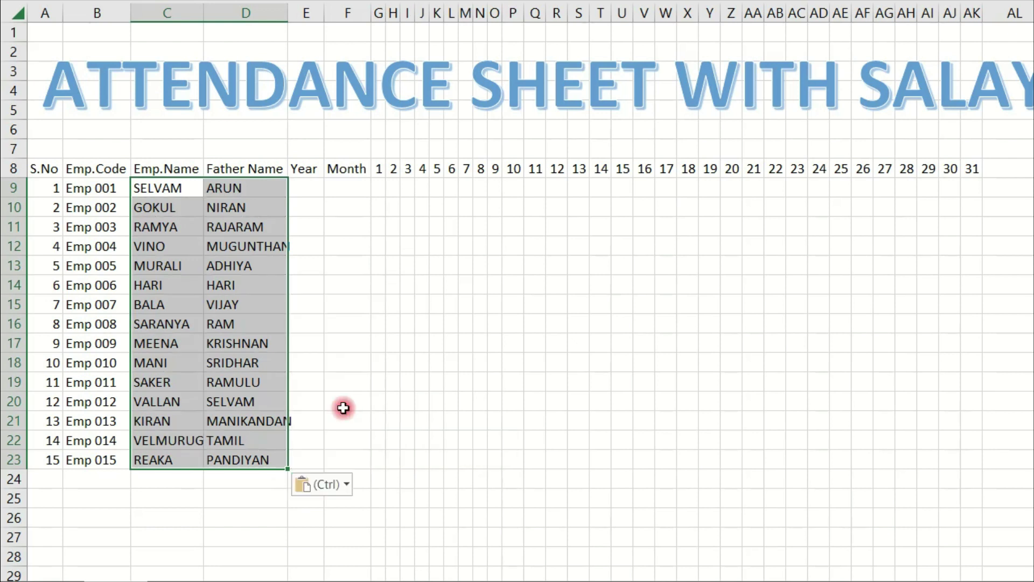
# Step: AutoFit columns C and D to the pasted names
pyautogui.doubleClick(288, 15)
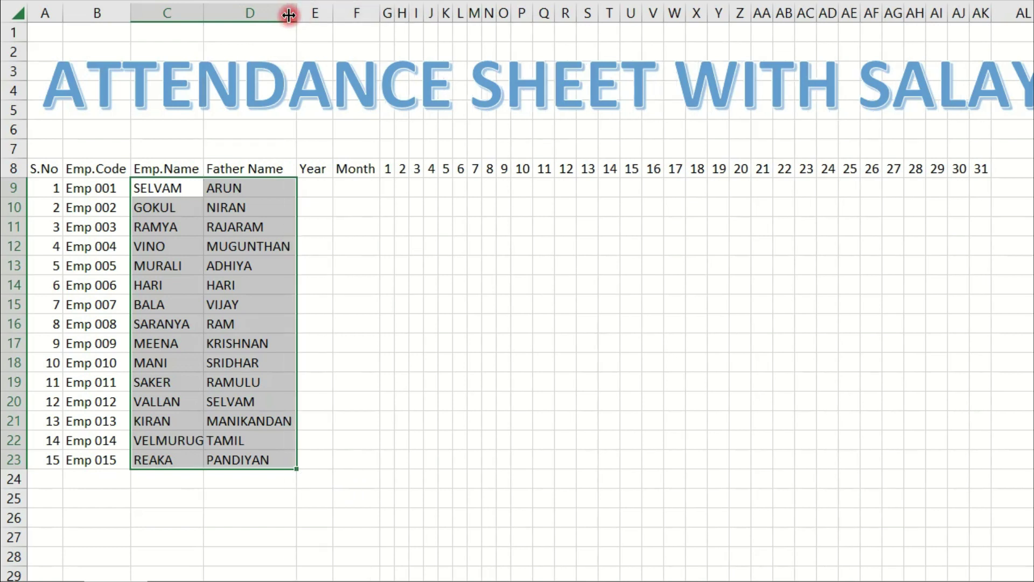
pyautogui.doubleClick(204, 13)
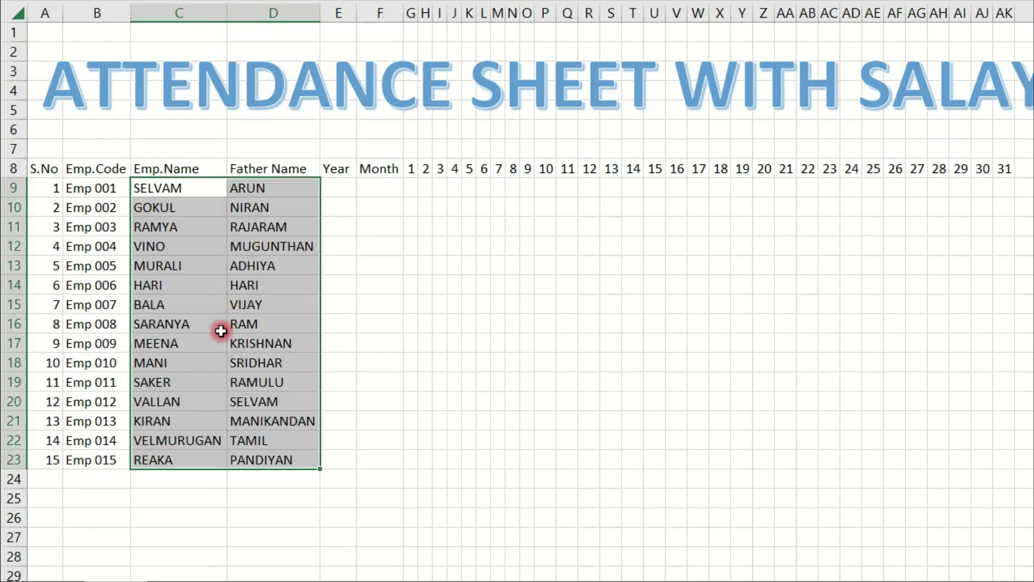
pyautogui.click(292, 248)
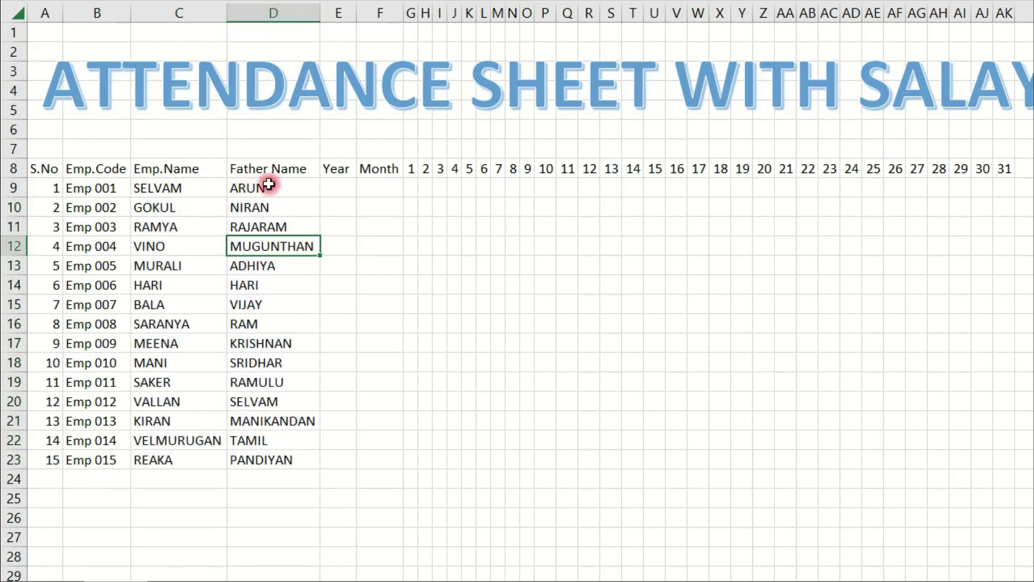
# Step: Enter 2022 in E9 and copy it down to every employee row
pyautogui.click(343, 187)
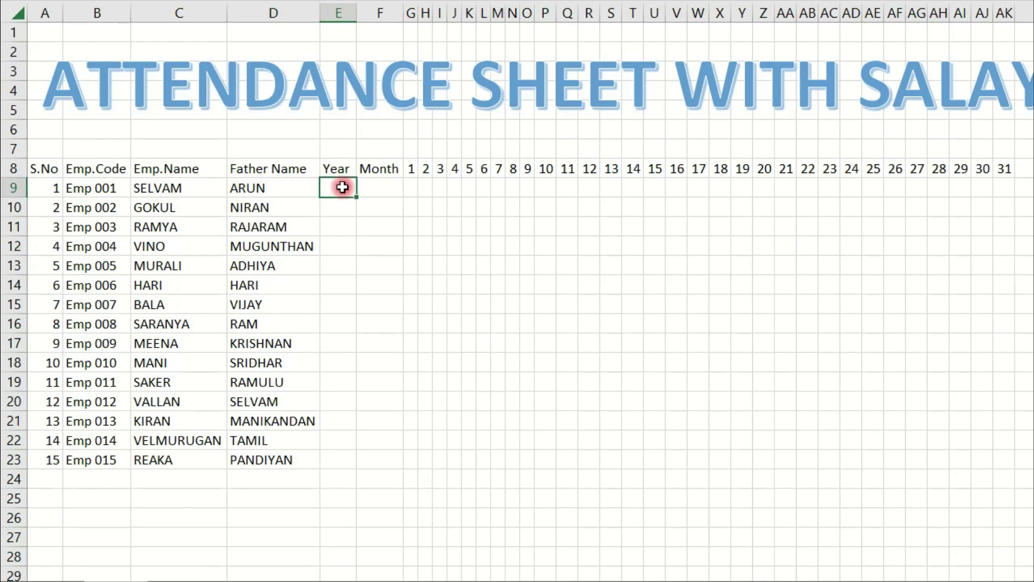
pyautogui.write('2022')
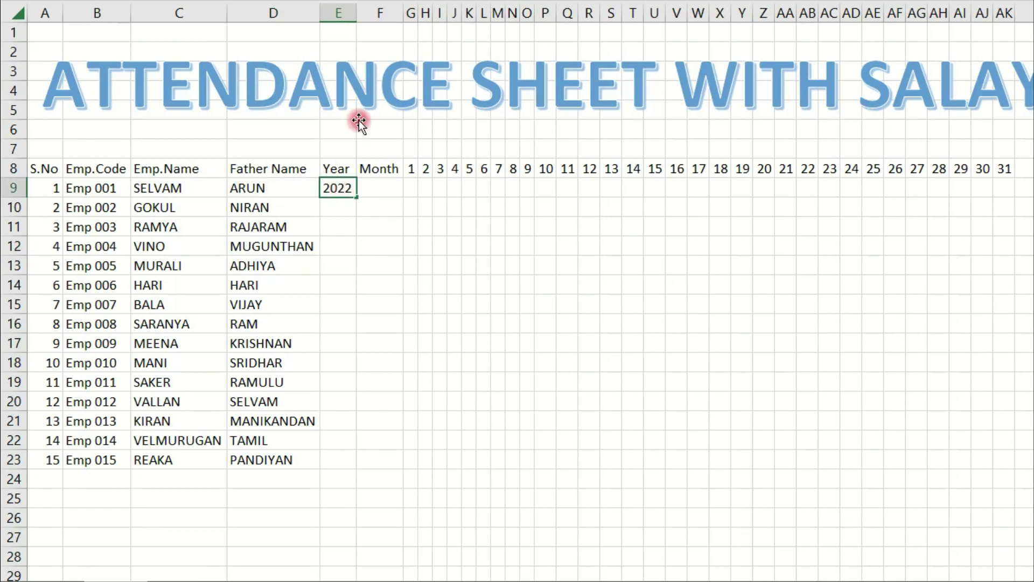
pyautogui.click(359, 18)
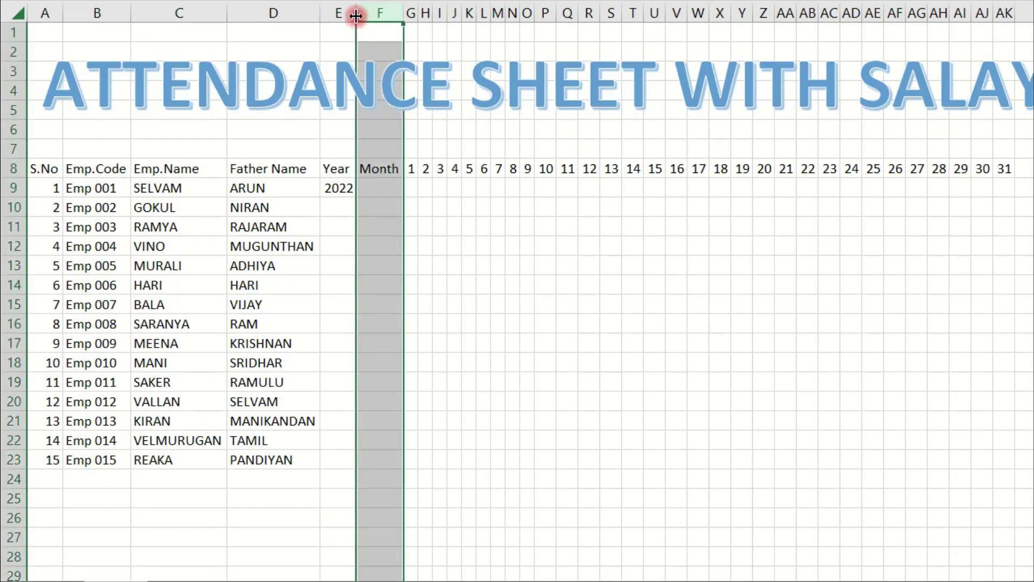
pyautogui.click(349, 186)
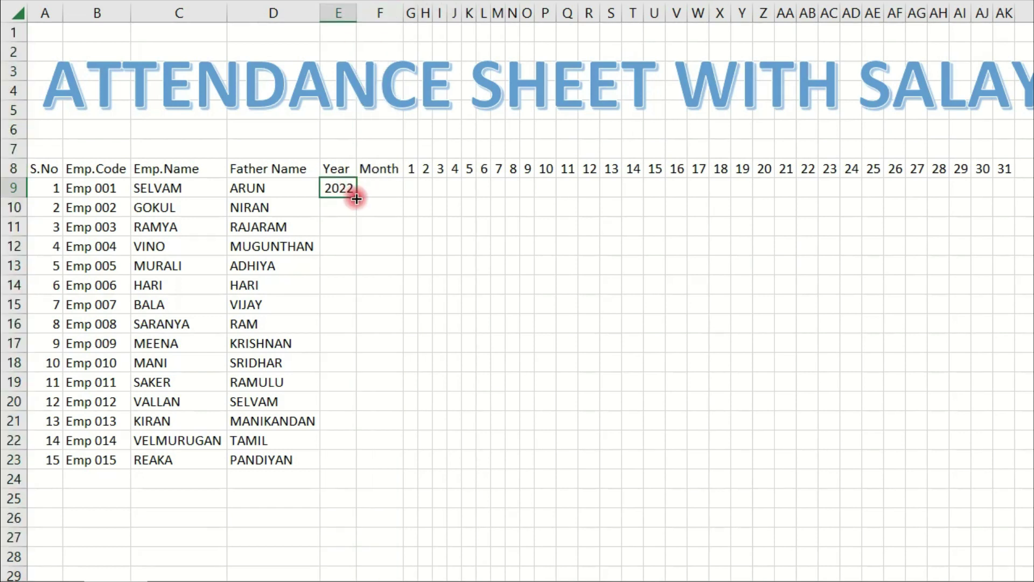
pyautogui.doubleClick(356, 198)
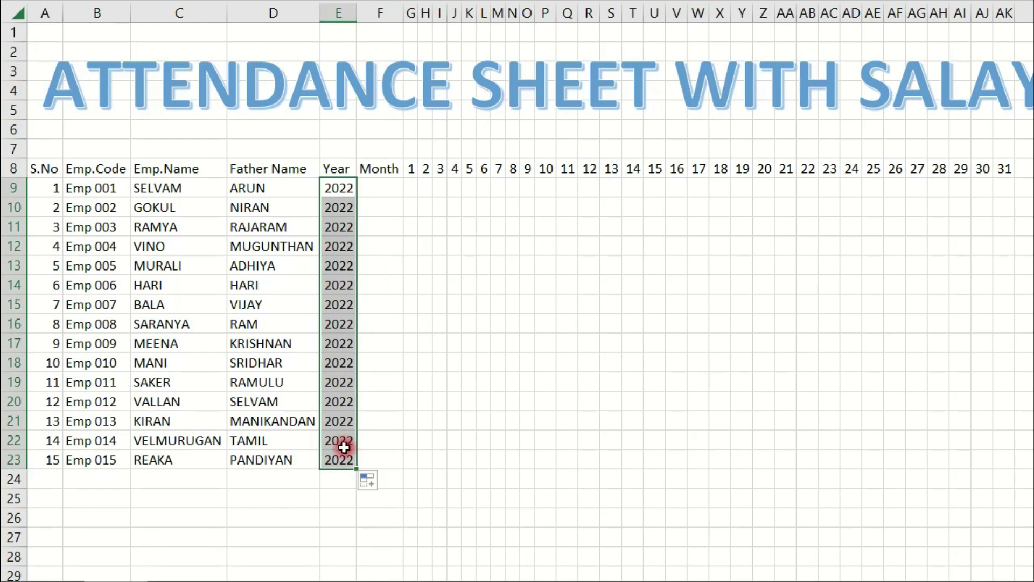
# Step: Fill Dec down F9:F23 as copied cells instead of a month series
pyautogui.click(383, 189)
pyautogui.doubleClick(383, 189)
pyautogui.write('Dec')
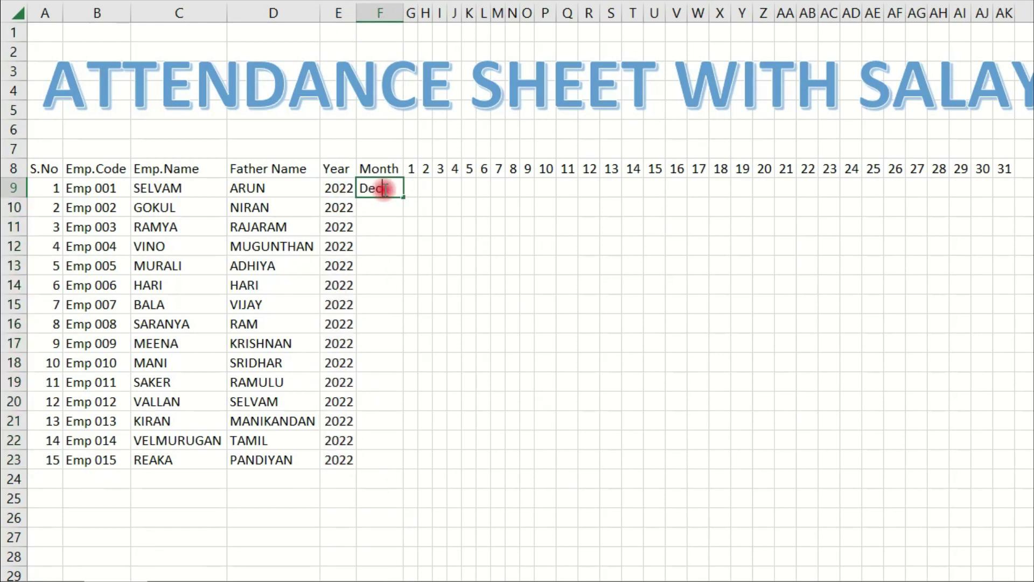
pyautogui.doubleClick(404, 197)
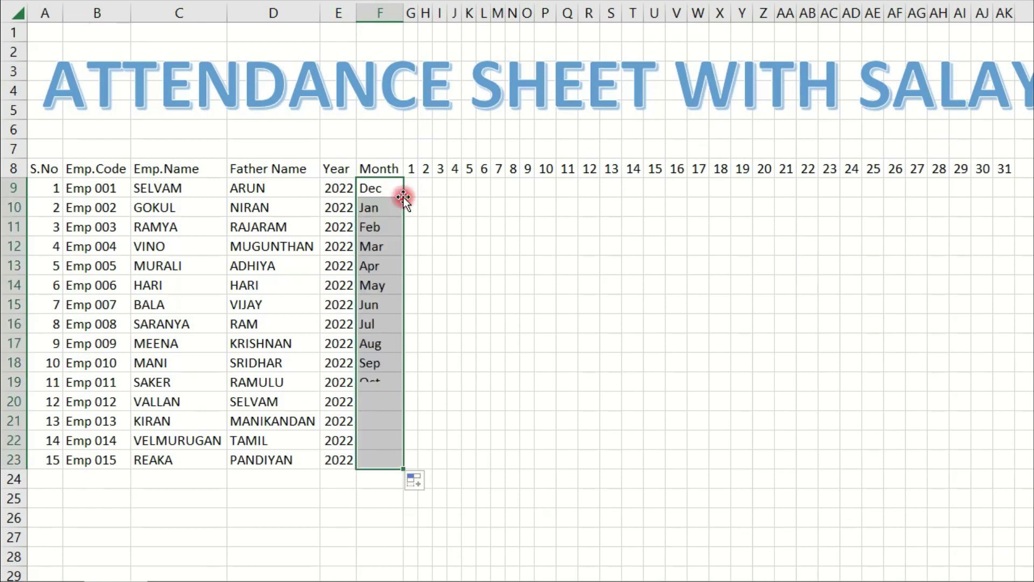
pyautogui.click(412, 485)
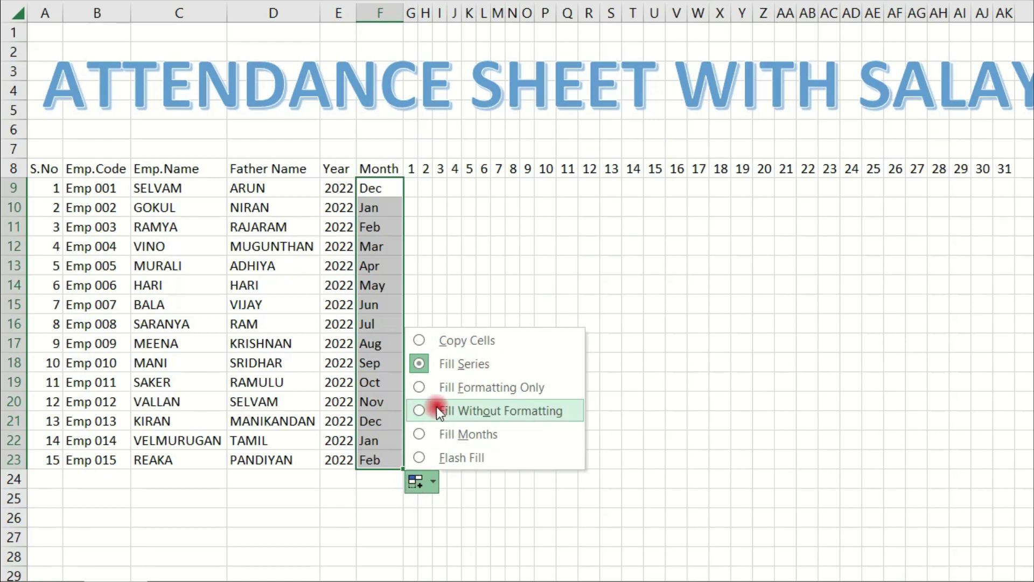
pyautogui.click(460, 345)
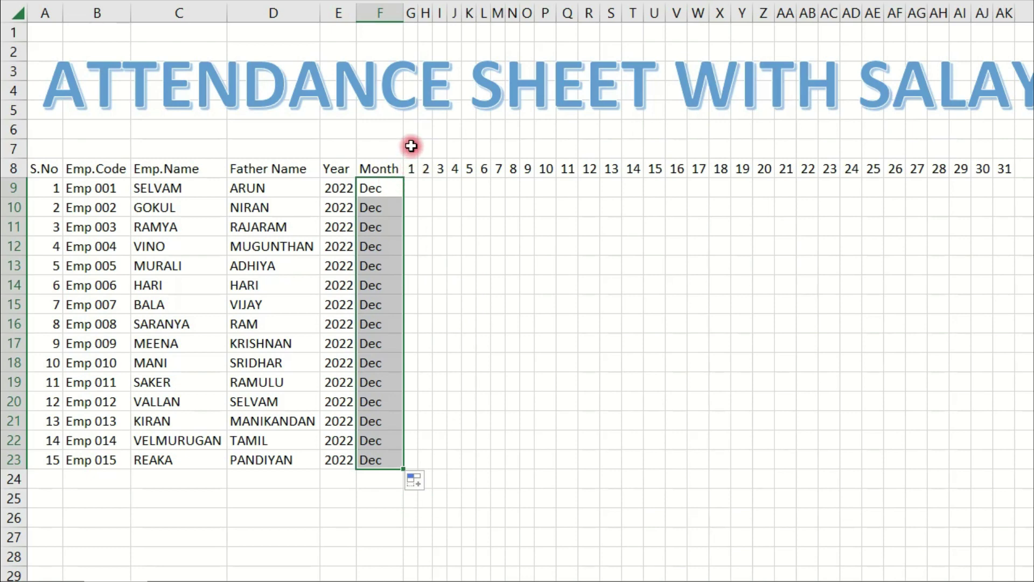
pyautogui.click(411, 147)
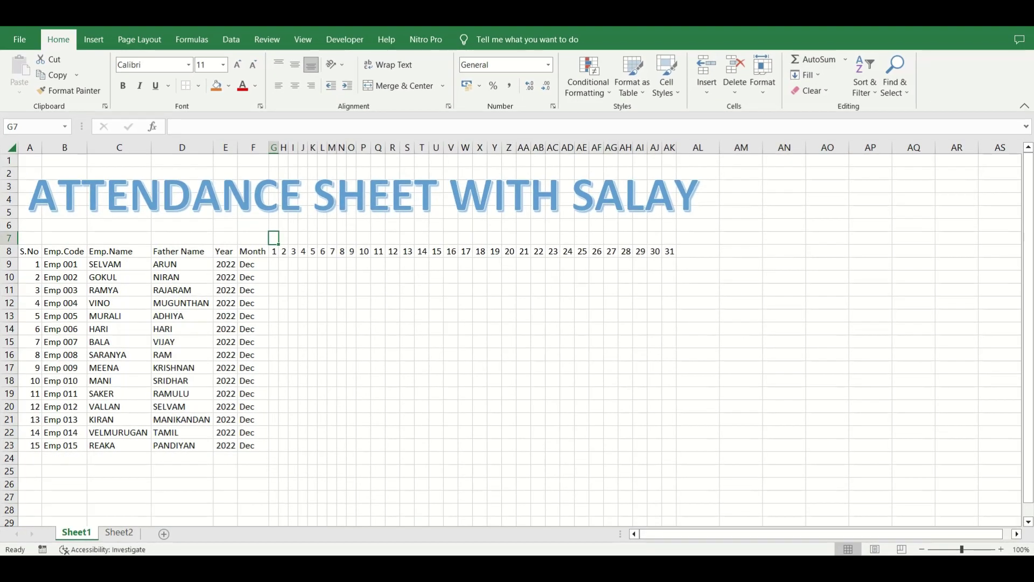
# Step: Enter Thu in G7, widen column G, and fill weekday names through Sat in AK7
pyautogui.click(970, 555)
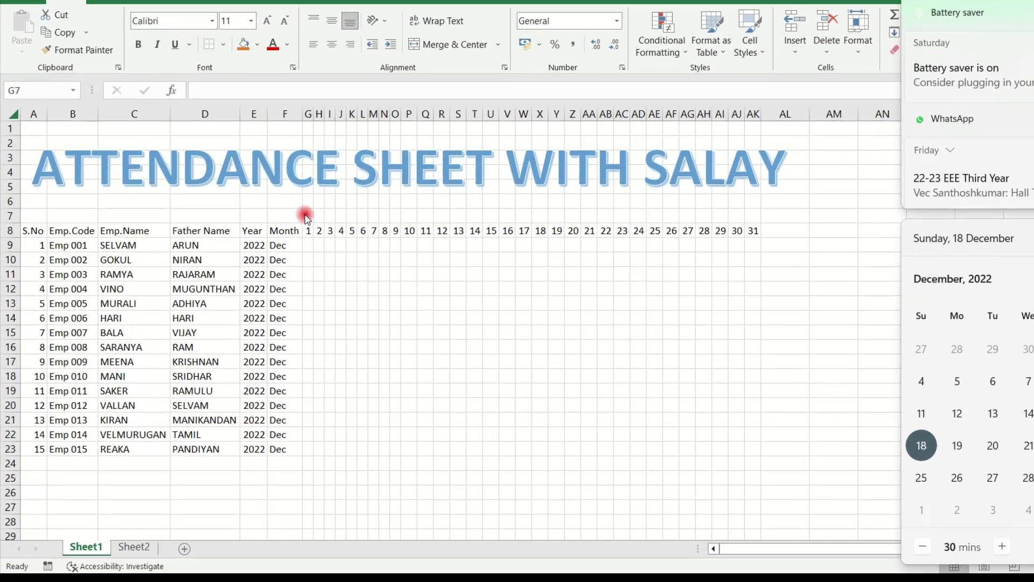
pyautogui.click(274, 238)
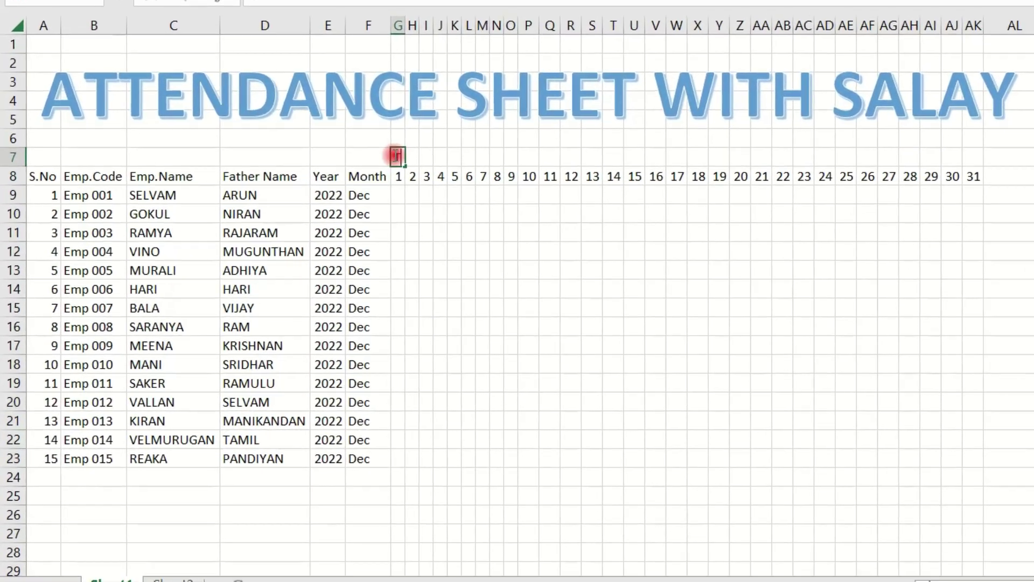
pyautogui.write('Thu')
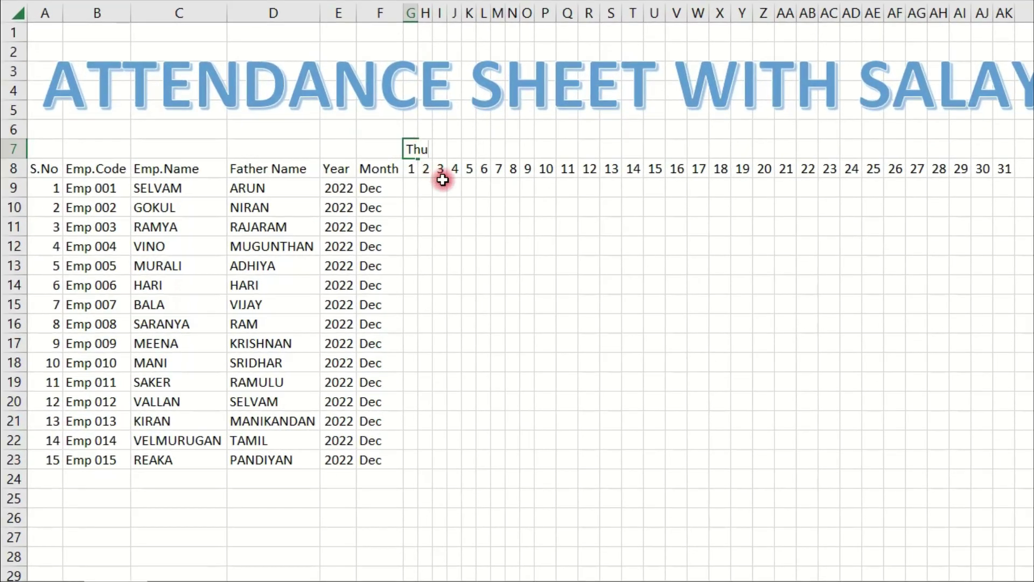
pyautogui.click(439, 187)
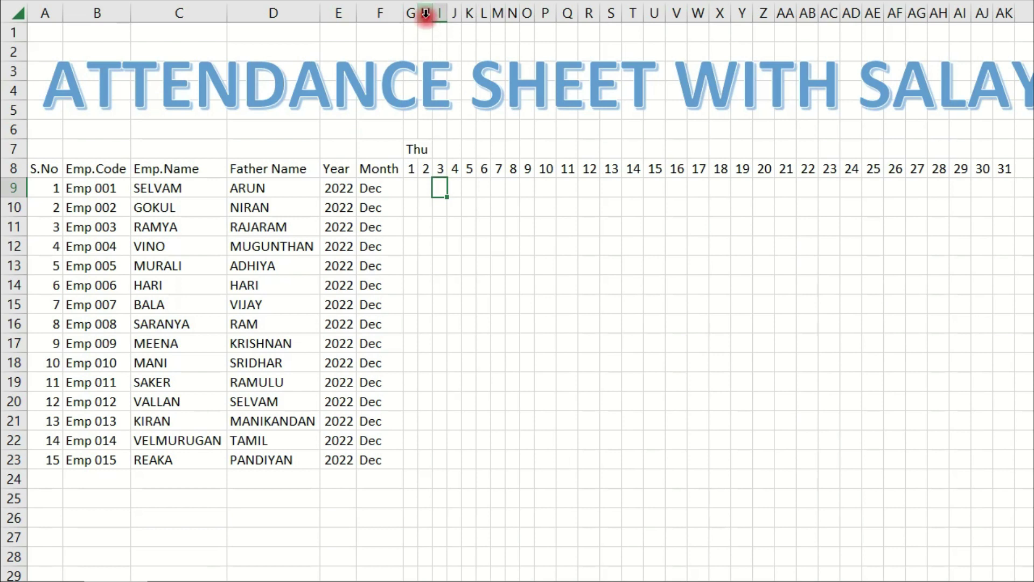
pyautogui.moveTo(415, 9); pyautogui.dragTo(430, 10)
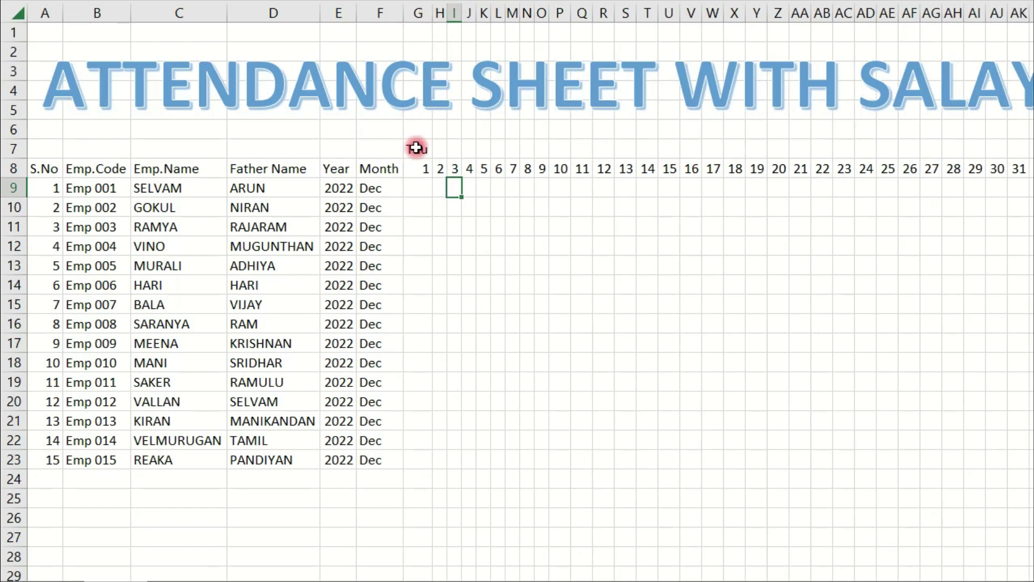
pyautogui.click(415, 151)
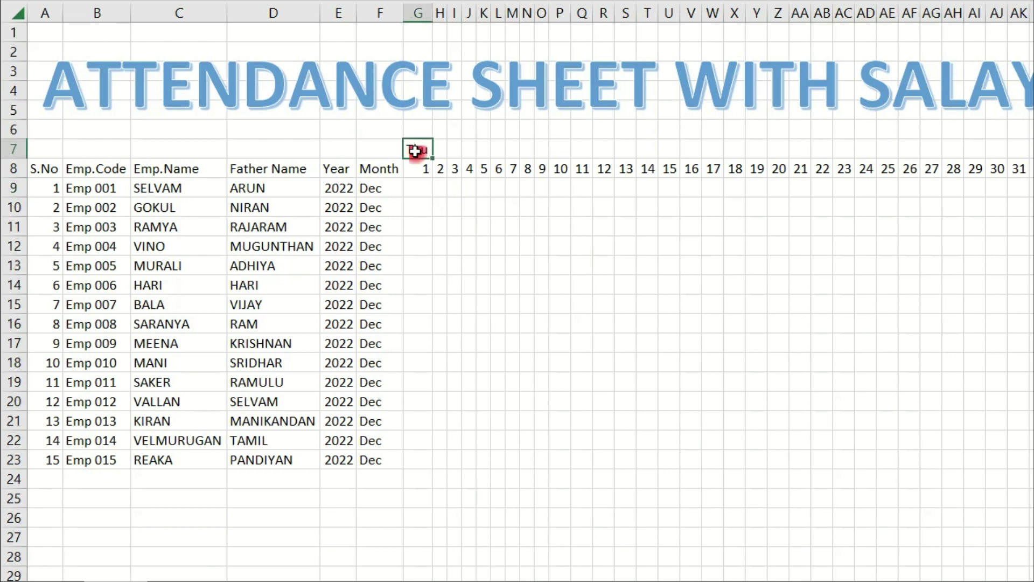
pyautogui.moveTo(434, 161); pyautogui.dragTo(909, 140)
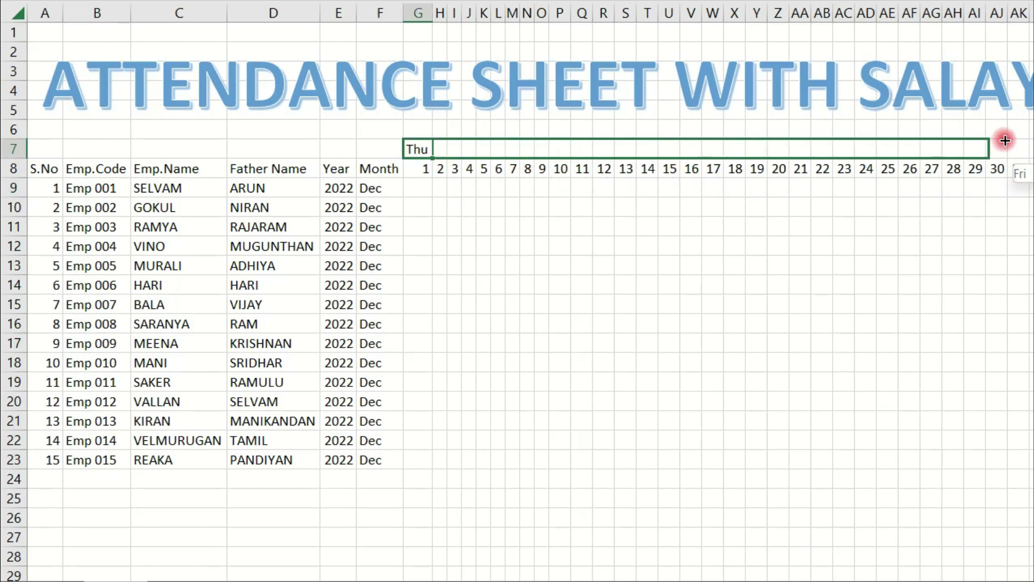
pyautogui.moveTo(910, 140); pyautogui.dragTo(1017, 140)
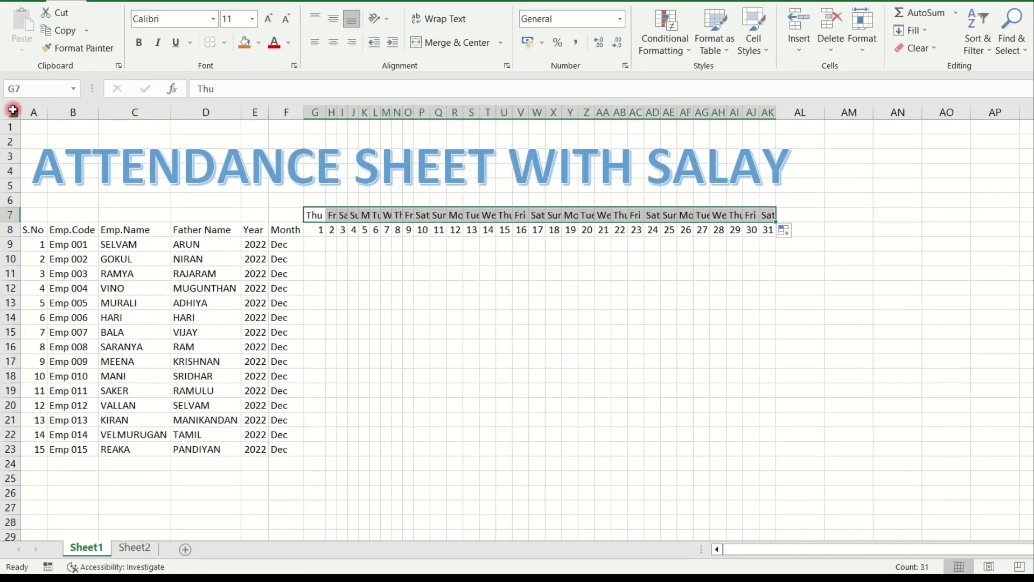
# Step: AutoFit every column on the sheet so the weekday names Thu through Sat show in full
pyautogui.click(14, 95)
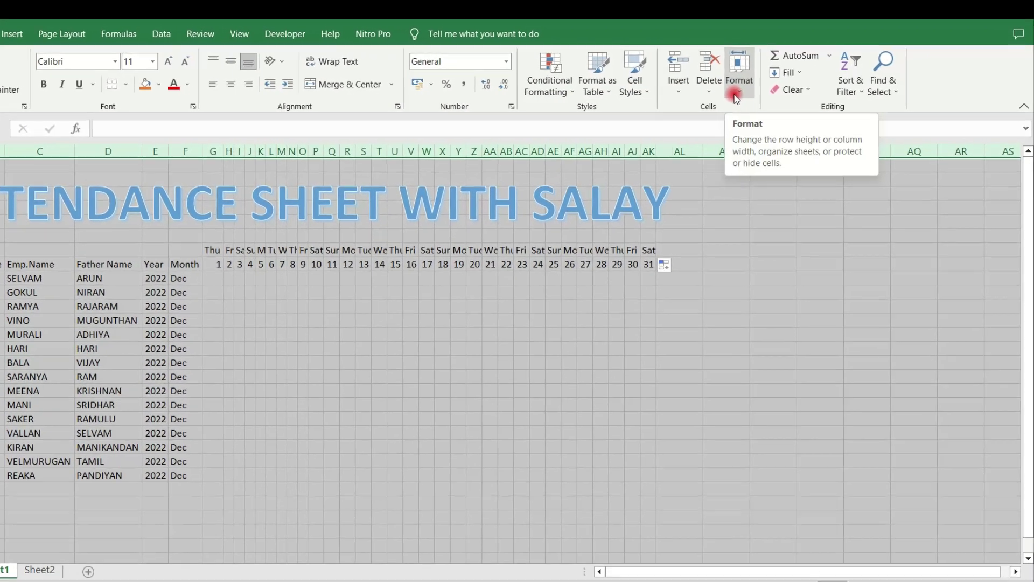
pyautogui.click(762, 90)
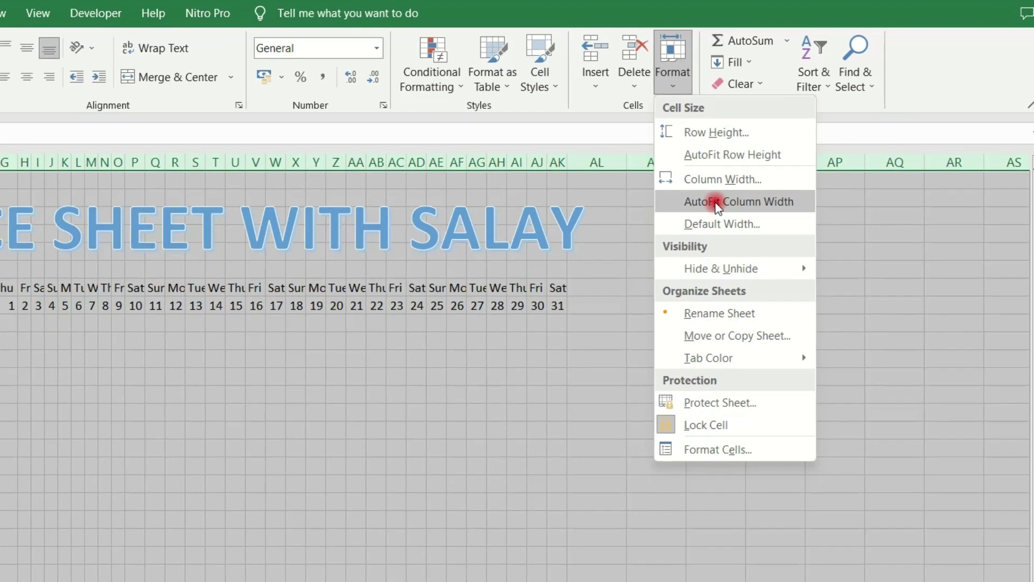
pyautogui.click(700, 207)
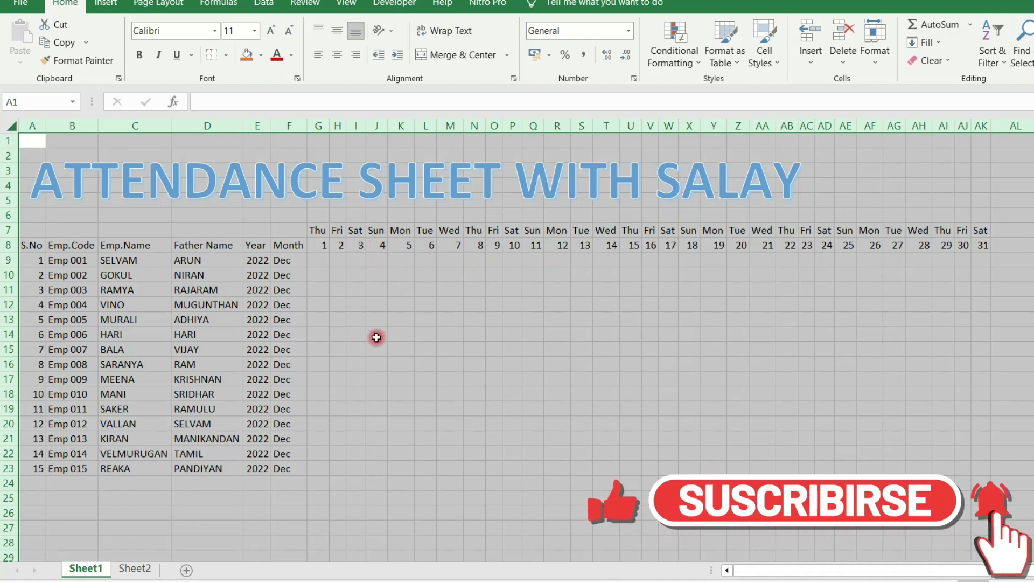
# Step: Enter a red 'Sun' in J9 under day 4 and copy it down through row 23
pyautogui.click(383, 467)
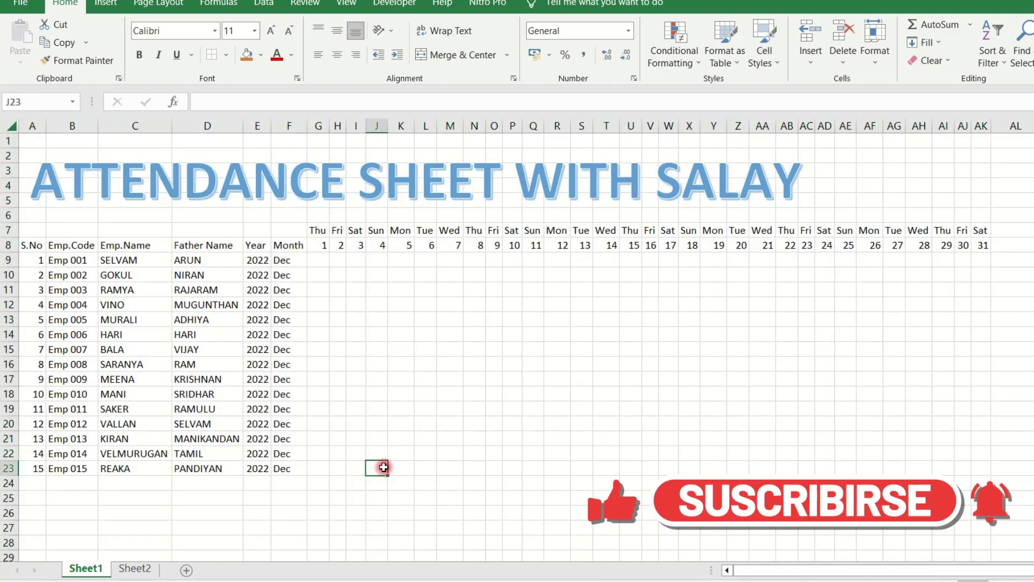
pyautogui.click(383, 261)
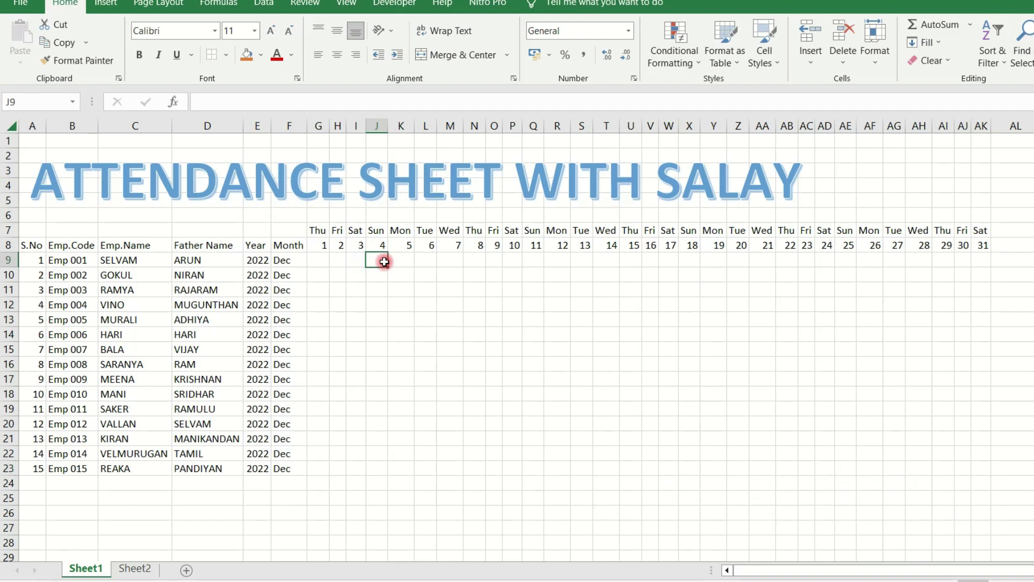
pyautogui.write('Sun')
pyautogui.press('Return')
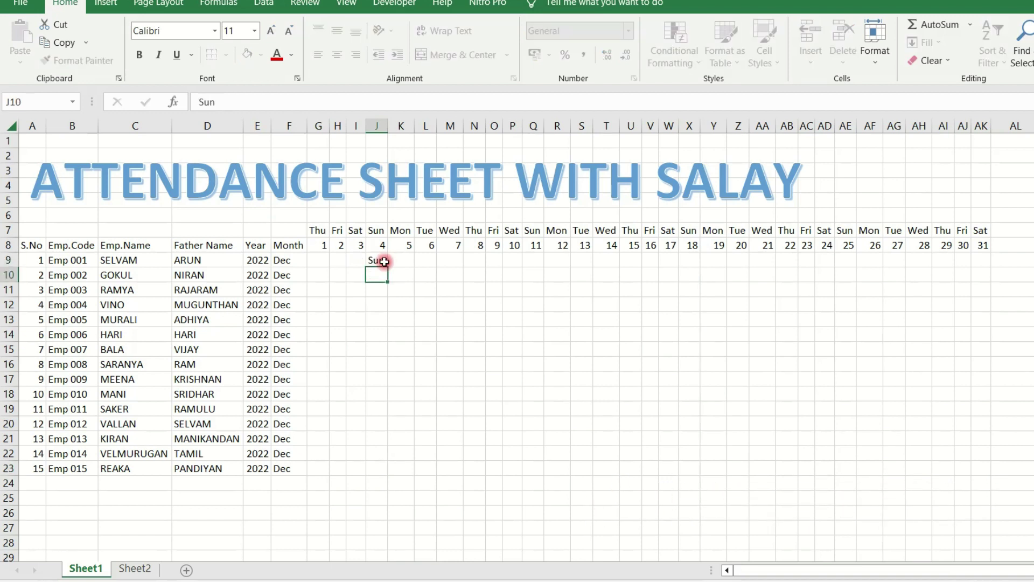
pyautogui.click(384, 260)
pyautogui.click(277, 56)
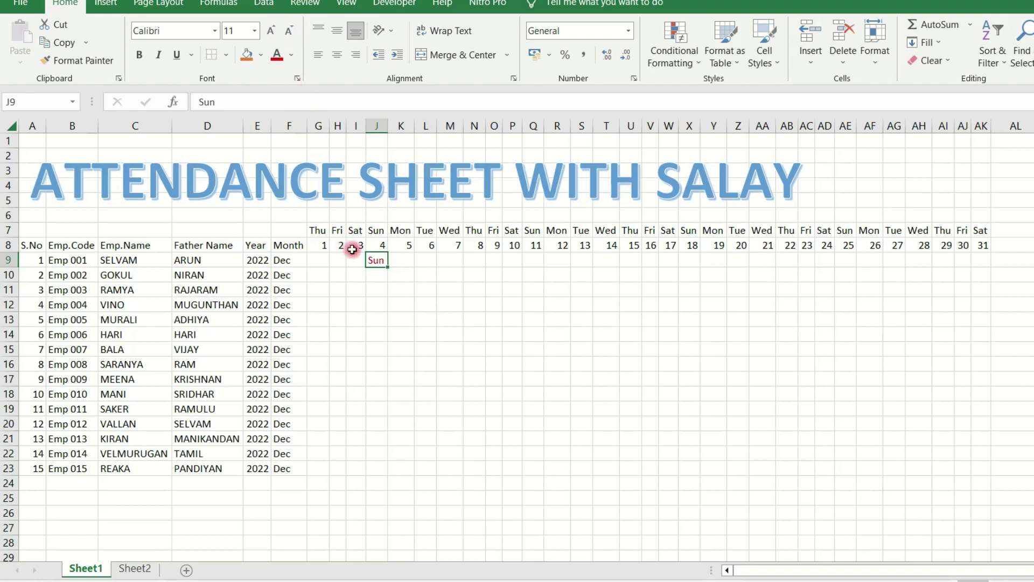
pyautogui.doubleClick(387, 267)
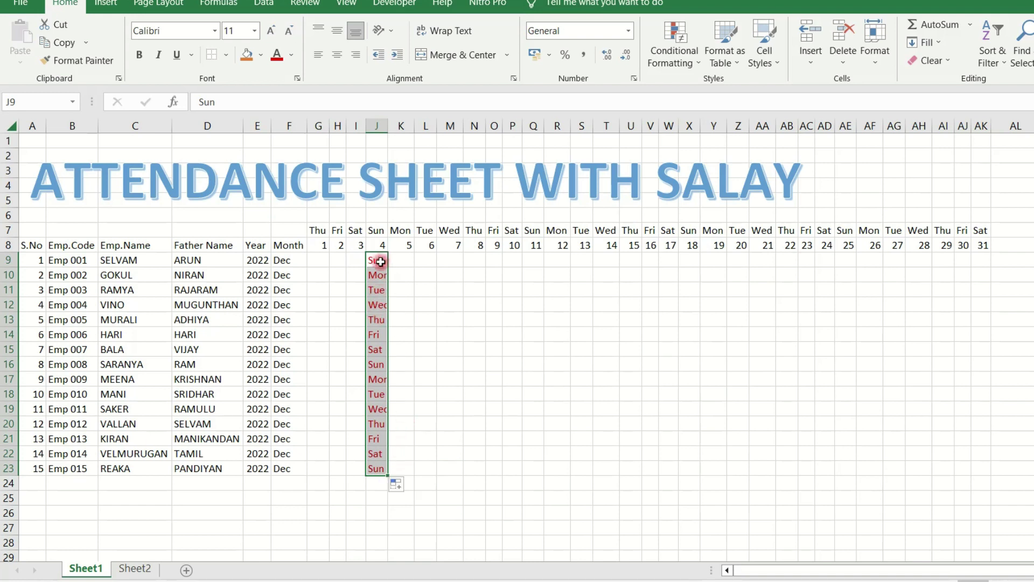
pyautogui.click(399, 484)
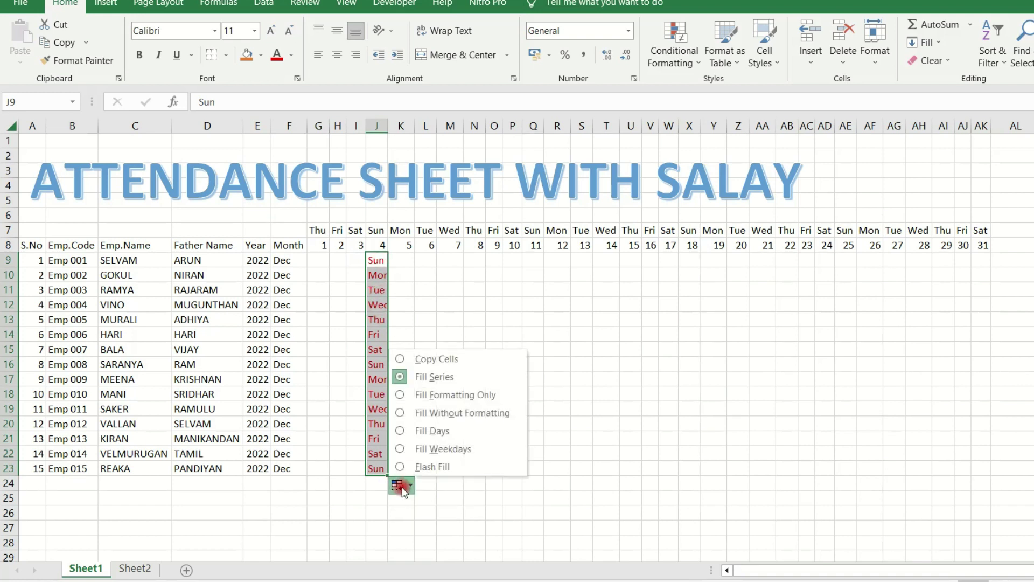
pyautogui.click(435, 360)
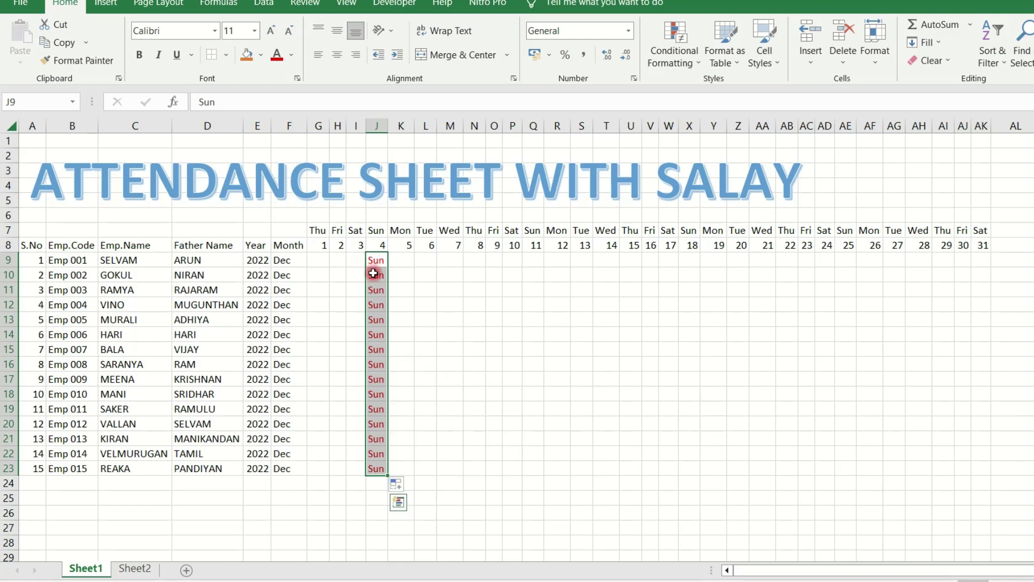
# Step: Paste the Sun column under days 11, 18 and 25 at Q9, X9 and AE9
pyautogui.hotkey('ctrl', 'c')
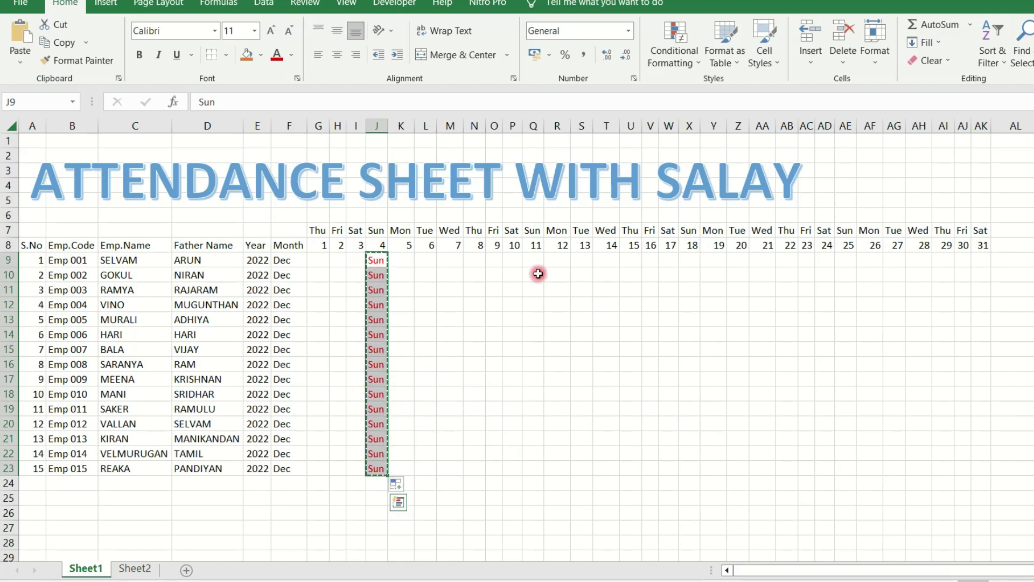
pyautogui.click(537, 261)
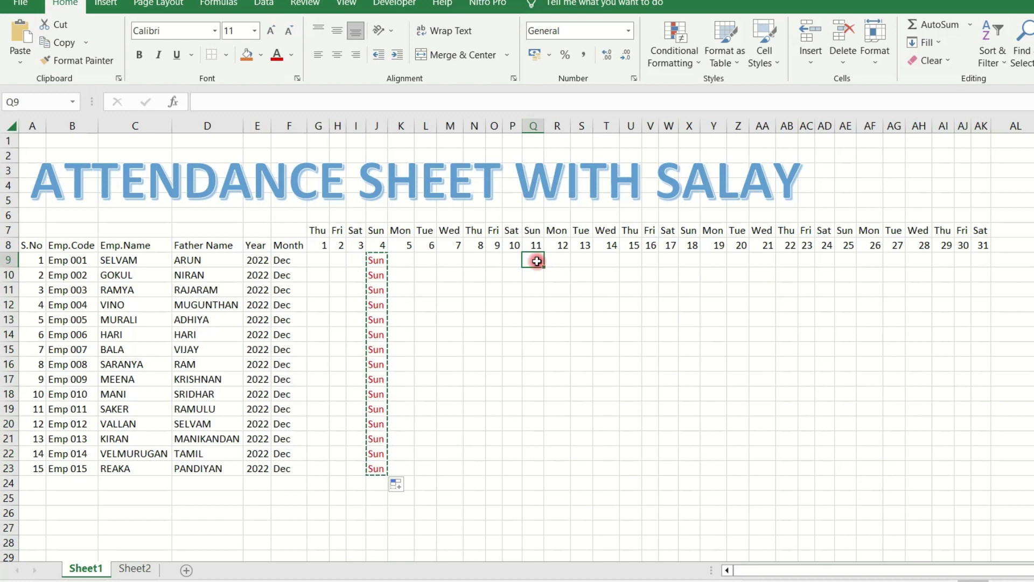
pyautogui.hotkey('ctrl', 'v')
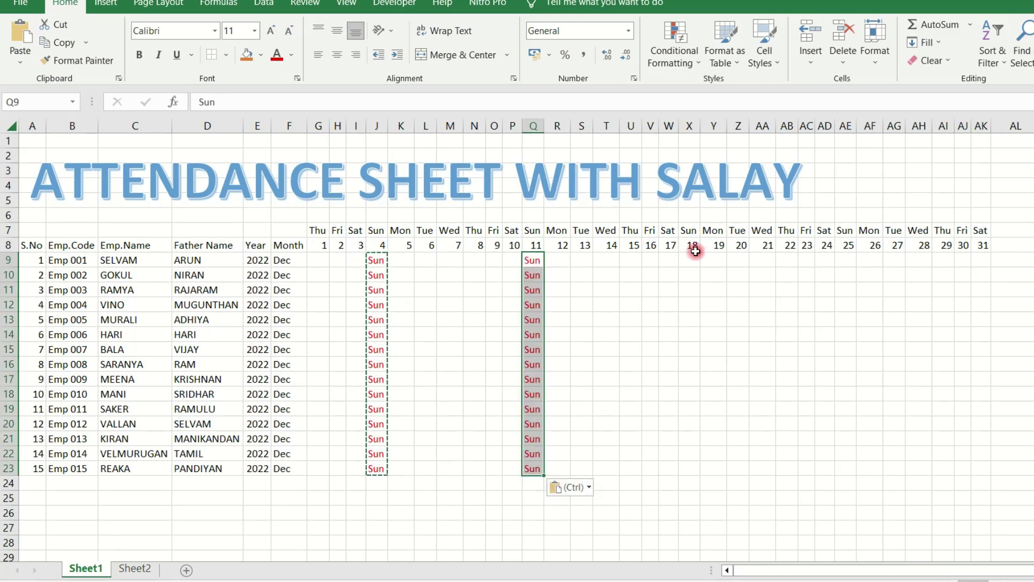
pyautogui.click(695, 261)
pyautogui.hotkey('ctrl', 'v')
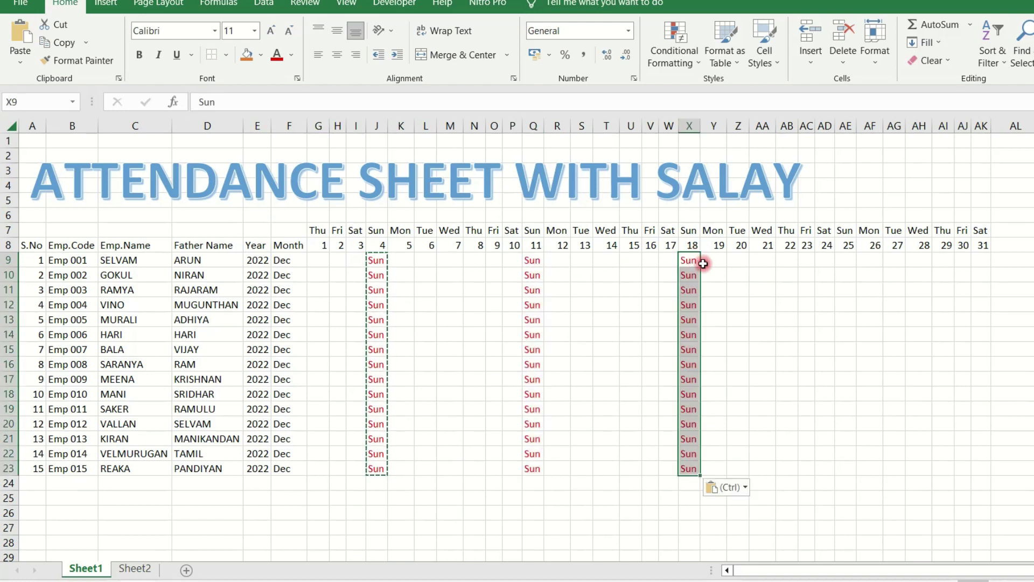
pyautogui.click(846, 260)
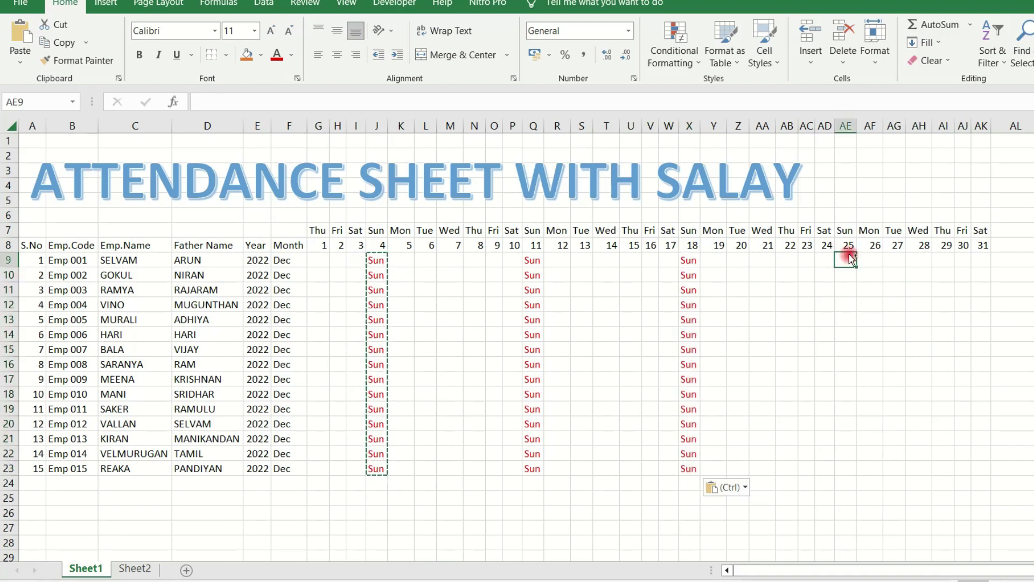
pyautogui.hotkey('ctrl', 'v')
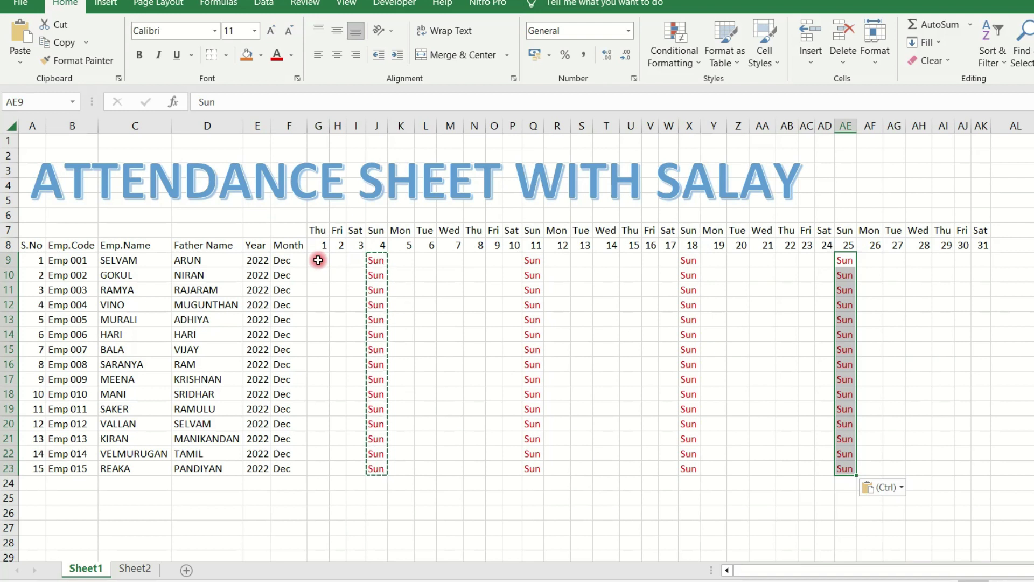
# Step: Mark the first employee P for days 1–10 in row 9, skipping Sunday day 4
pyautogui.click(319, 260)
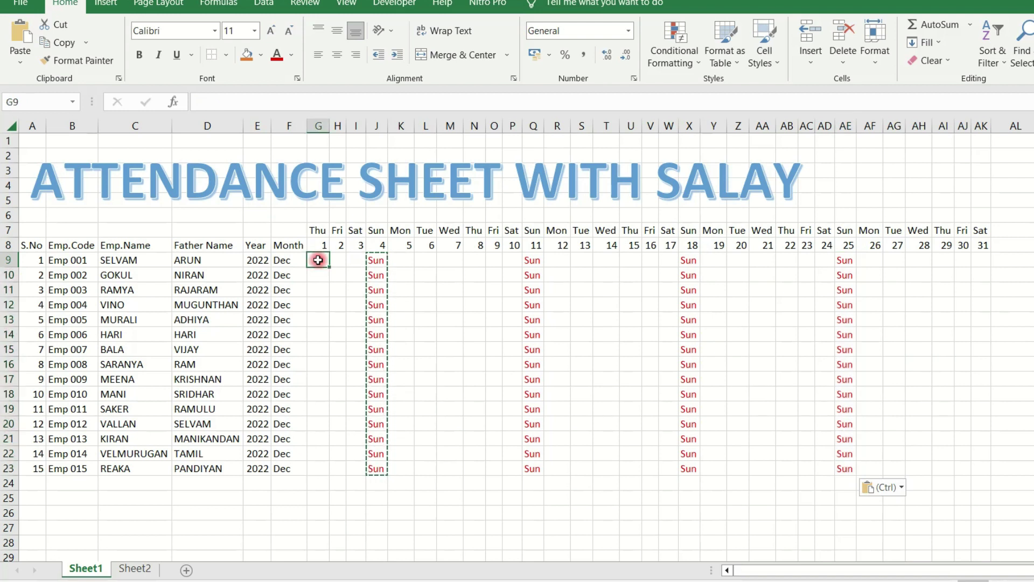
pyautogui.write('P')
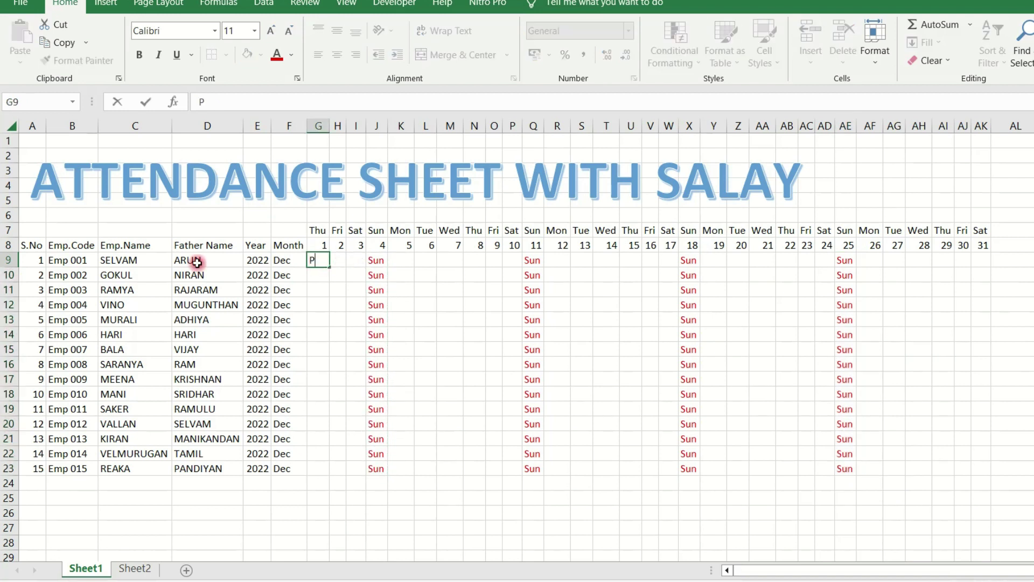
pyautogui.click(347, 261)
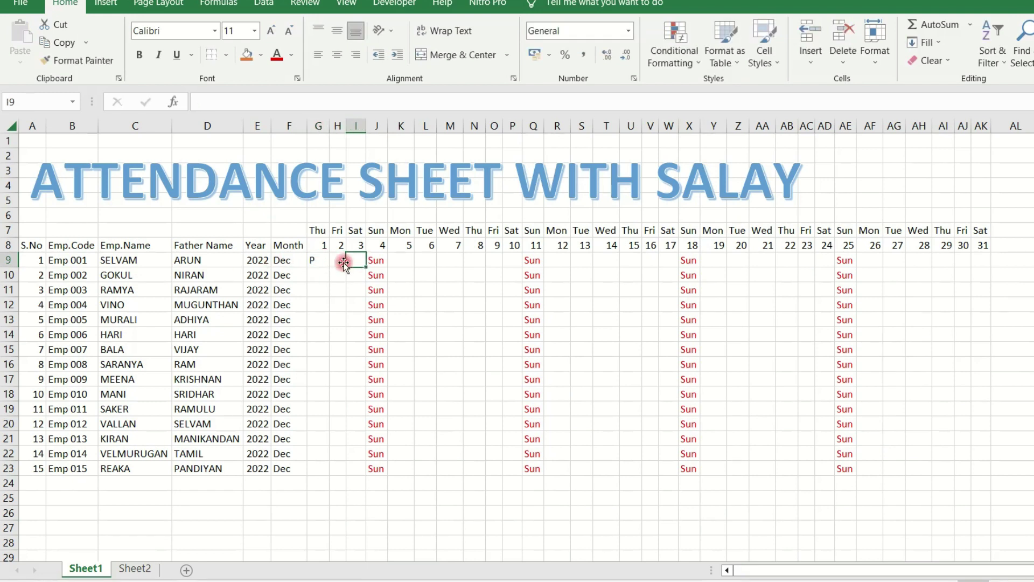
pyautogui.click(337, 261)
pyautogui.write('P')
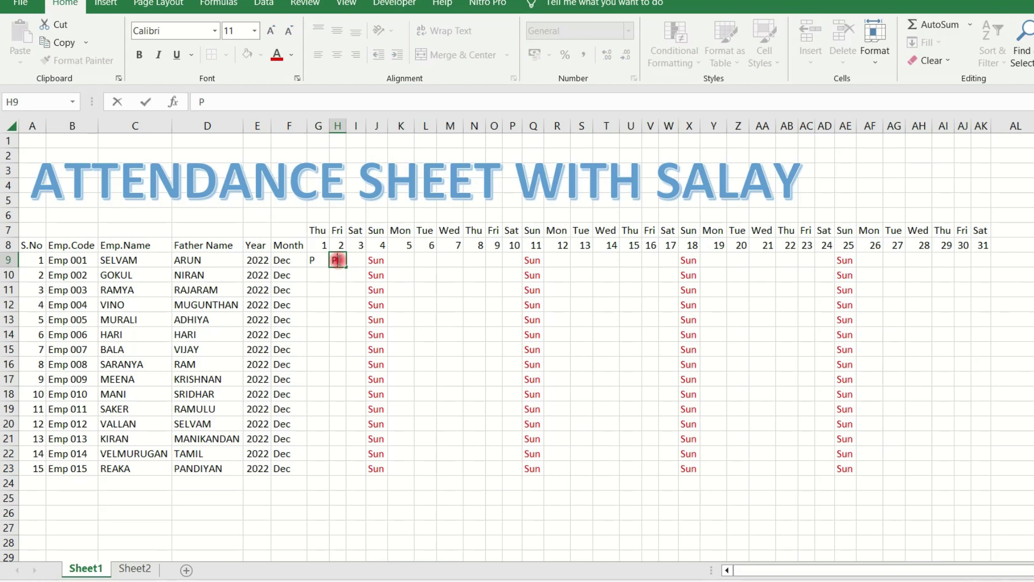
pyautogui.click(354, 260)
pyautogui.write('P')
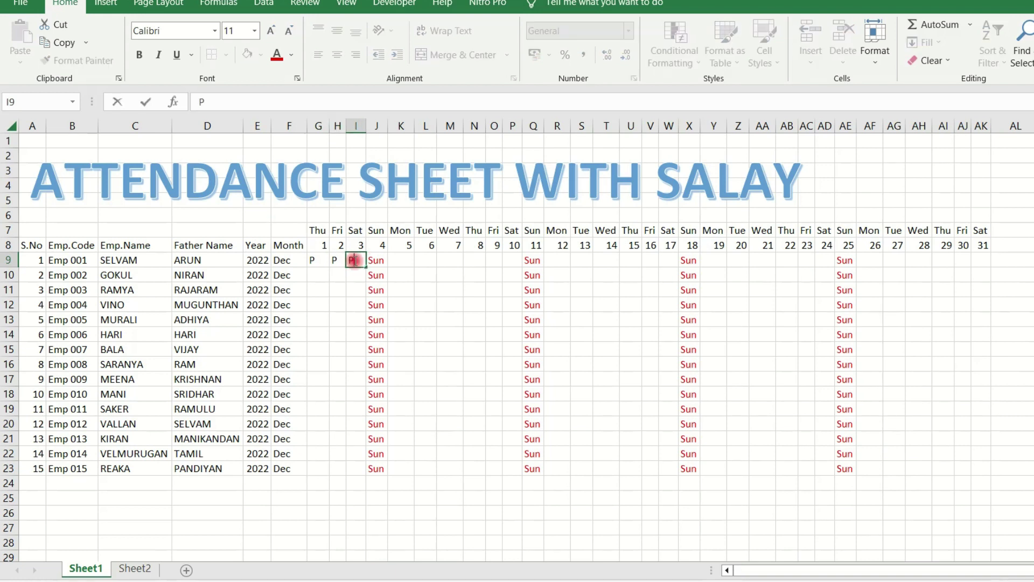
pyautogui.click(398, 263)
pyautogui.write('P')
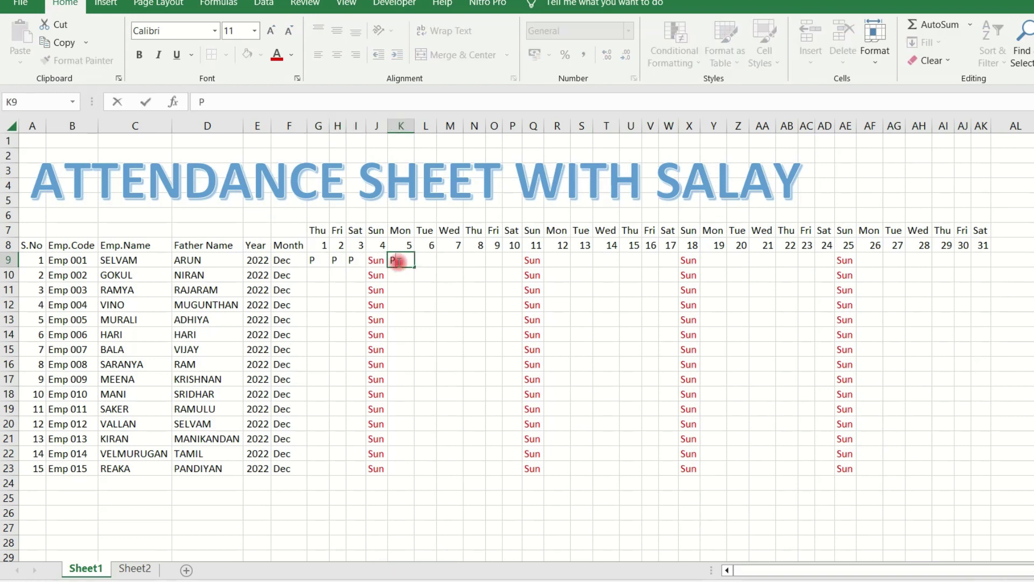
pyautogui.click(426, 262)
pyautogui.write('P')
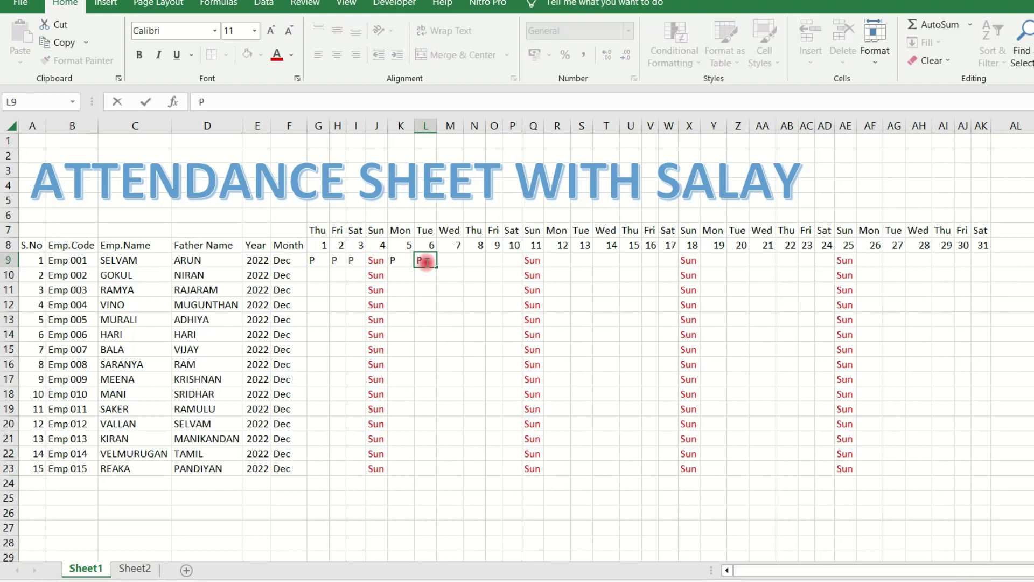
pyautogui.click(460, 263)
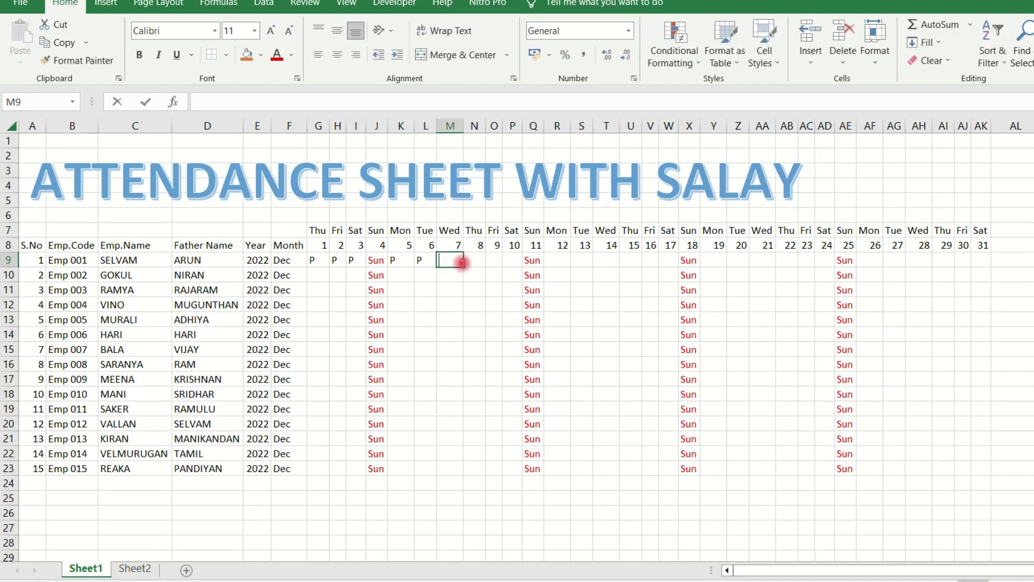
pyautogui.write('P')
pyautogui.click(480, 263)
pyautogui.write('A')
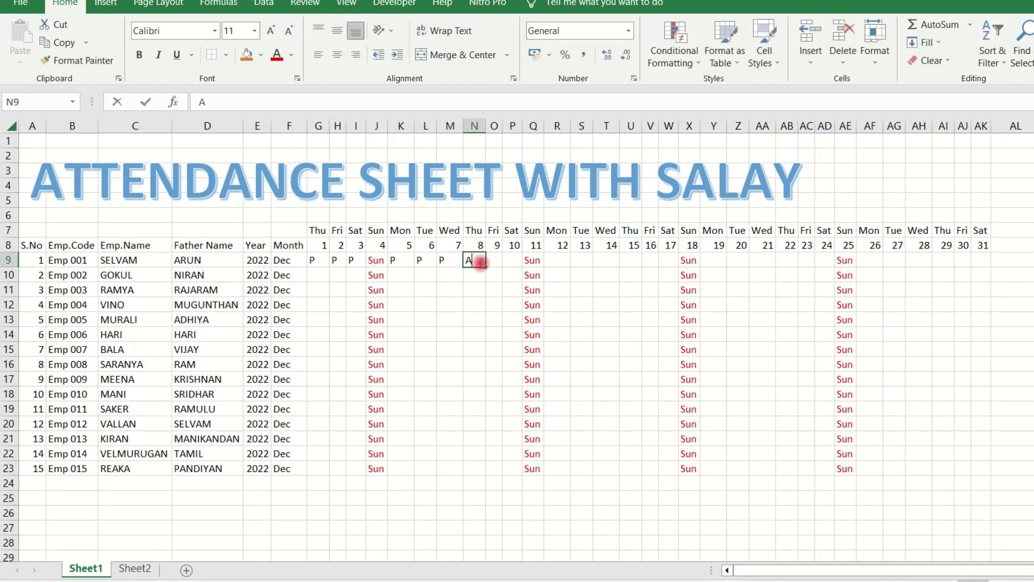
pyautogui.click(493, 262)
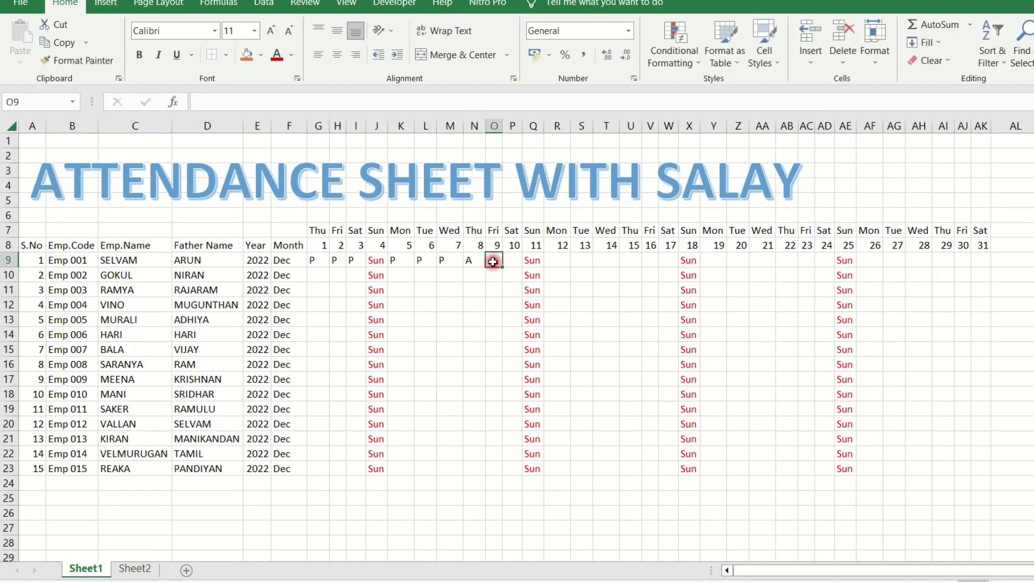
pyautogui.write('P')
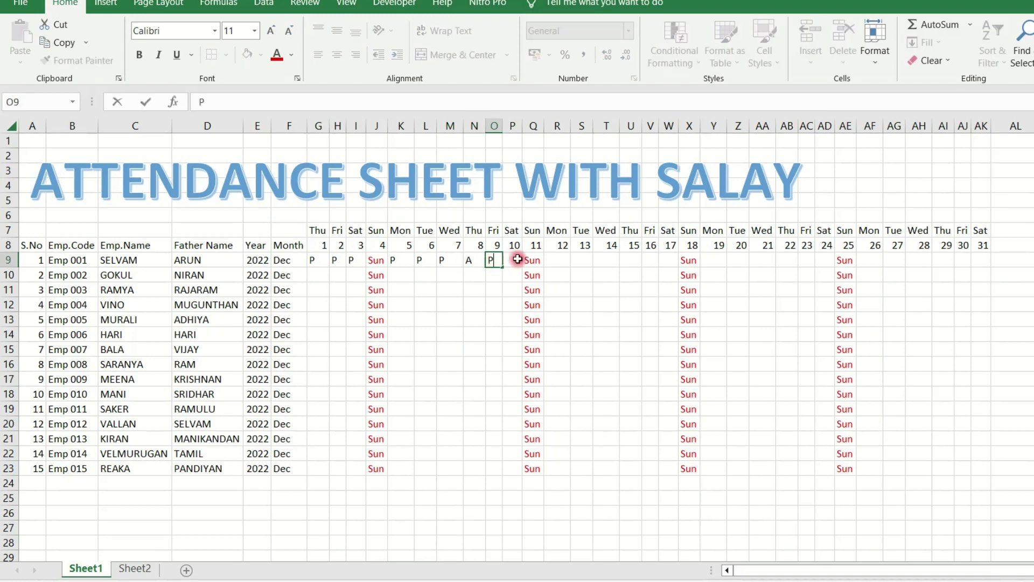
pyautogui.click(517, 259)
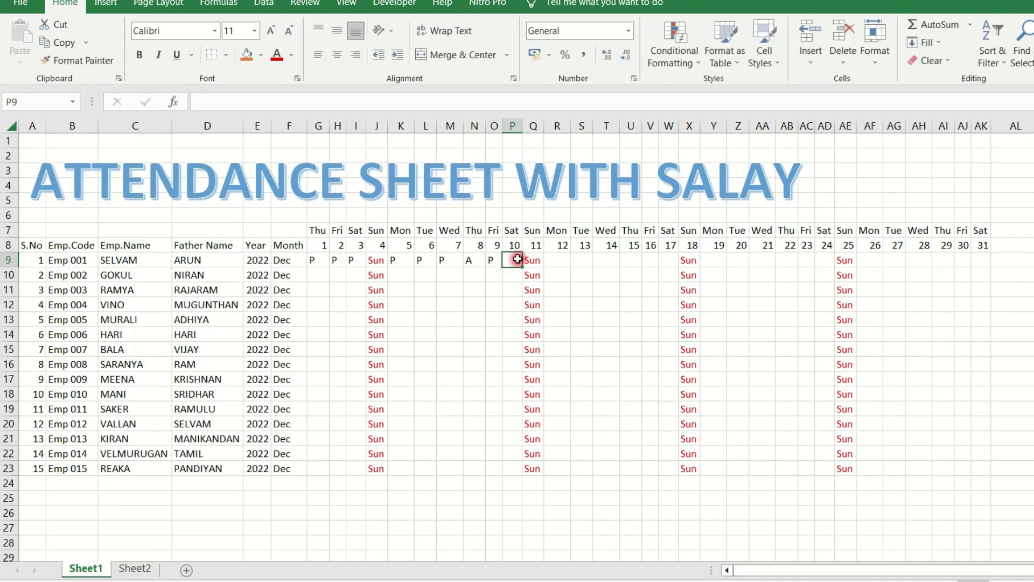
# Step: Enter row 9's P/A marks for days 12–31, with A on day 15 and skipping the Sundays
pyautogui.click(558, 258)
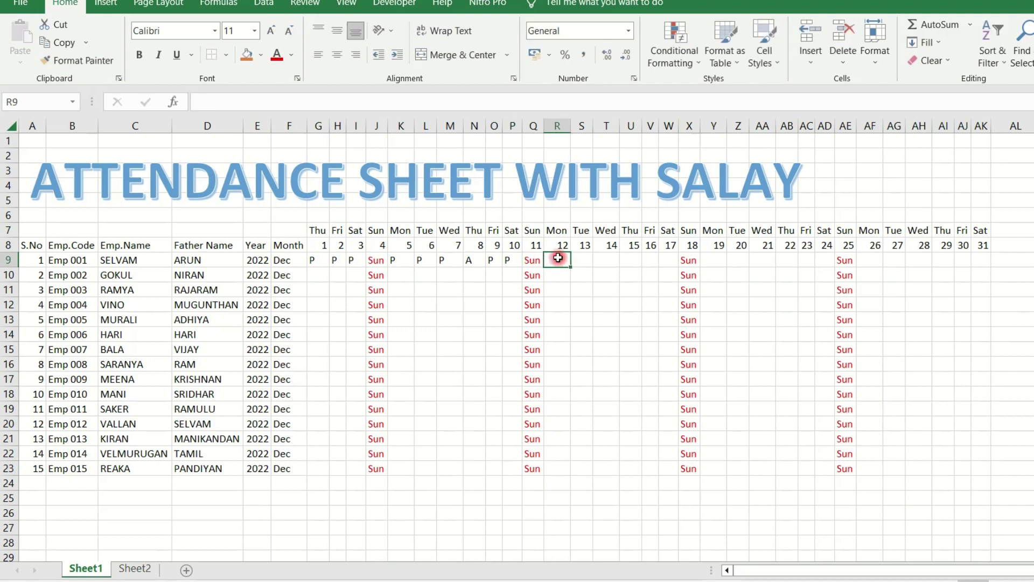
pyautogui.click(587, 263)
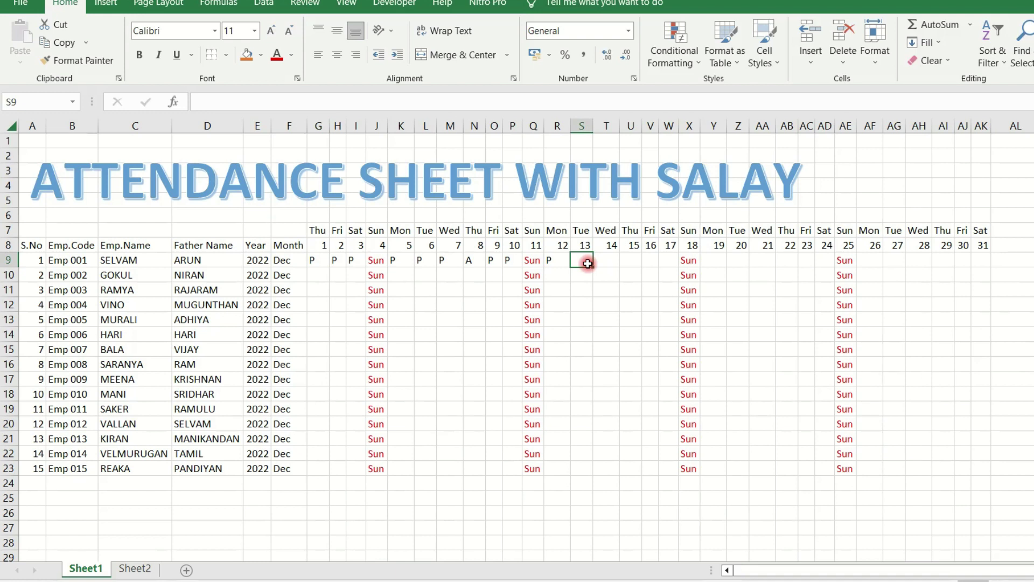
pyautogui.write('P')
pyautogui.click(613, 259)
pyautogui.write('P')
pyautogui.click(632, 259)
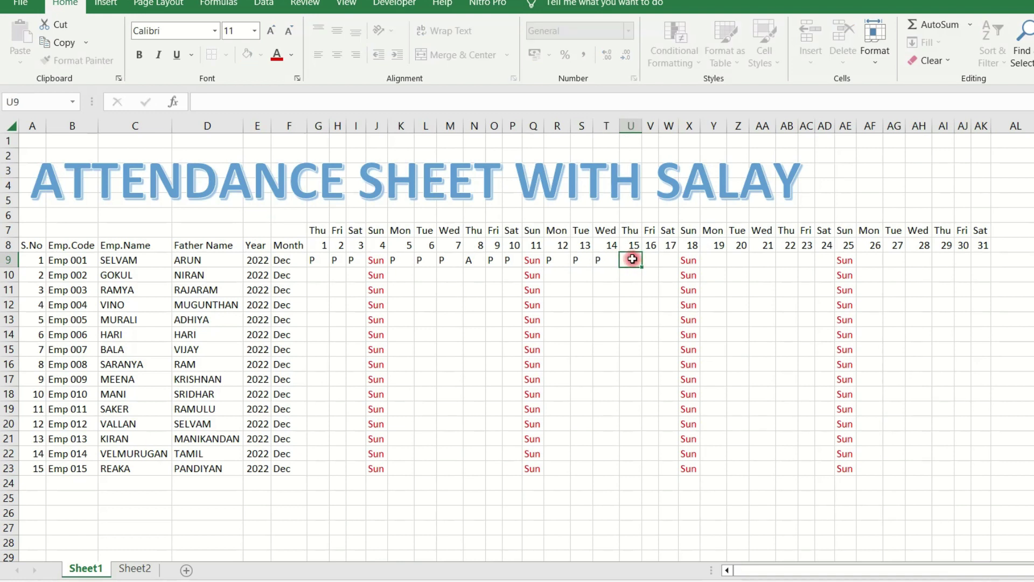
pyautogui.write('A')
pyautogui.click(651, 259)
pyautogui.write('P')
pyautogui.click(669, 259)
pyautogui.write('P')
pyautogui.click(713, 259)
pyautogui.write('P\tP\tP\tP\tP\tP\t\tP\tA\tA\tA')
pyautogui.press('Tab')
pyautogui.write('P')
pyautogui.press('Tab')
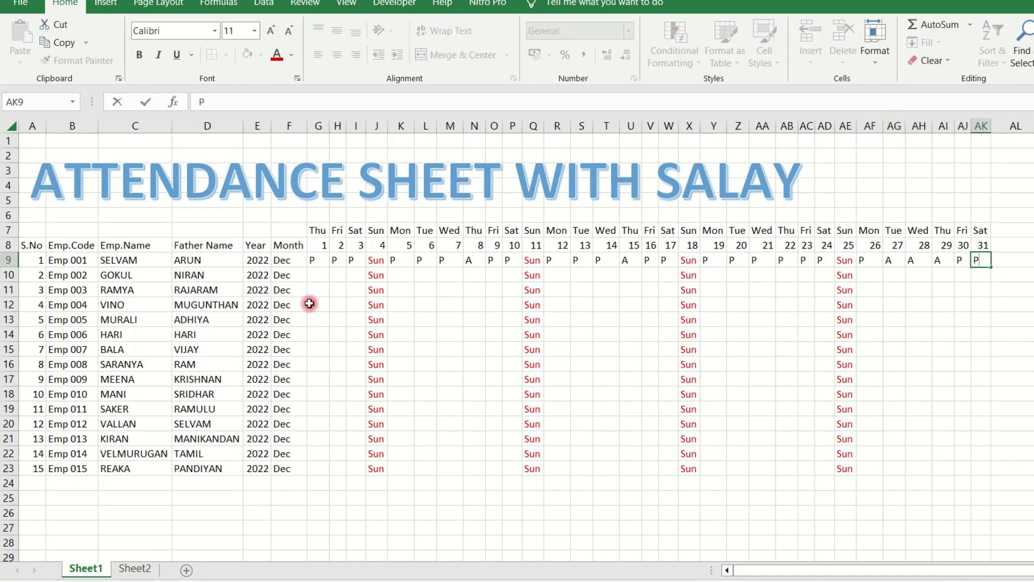
# Step: Type the second employee's P/A marks across row 10, skipping the Sun columns
pyautogui.click(310, 266)
pyautogui.click(322, 273)
pyautogui.write('P')
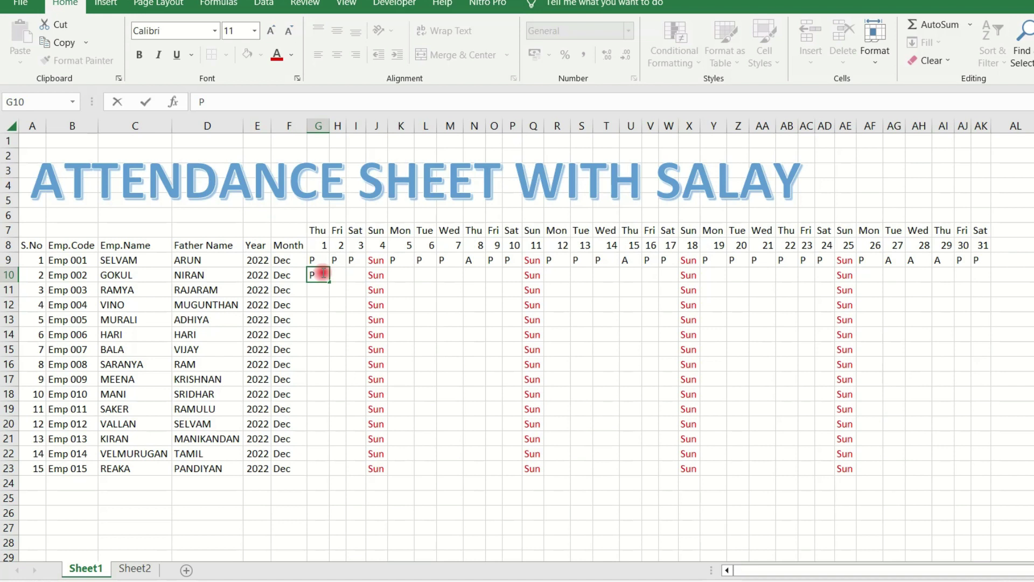
pyautogui.write('\tA\tP\t\tP\tA\tP\tA\tP\tP\t\tP\tP\tP\tP\tA\tP\t\tP\tP\tP\tP\tA\tA\t\tP\tA\tP\tP\t')
pyautogui.write('A\t')
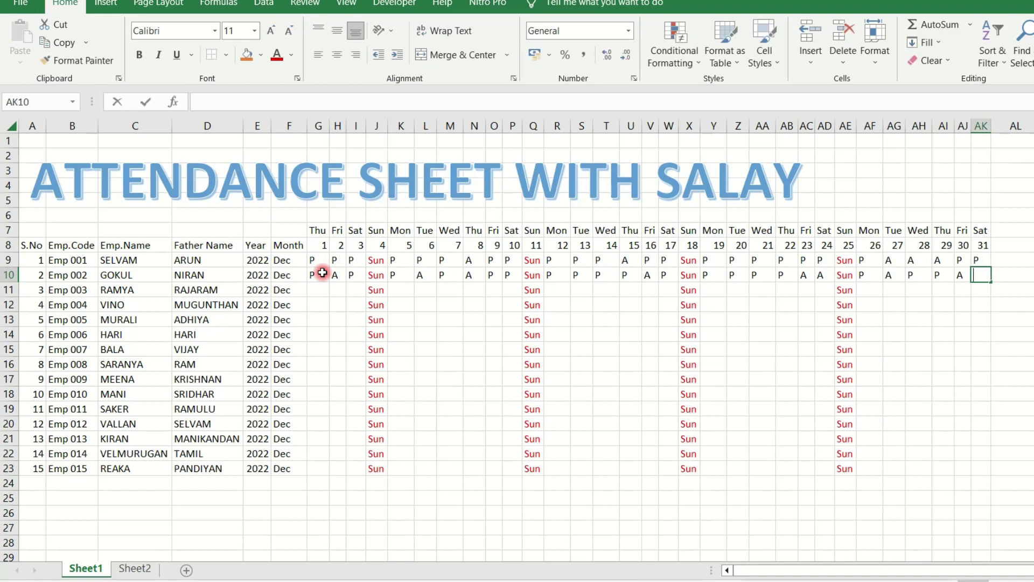
pyautogui.write('P')
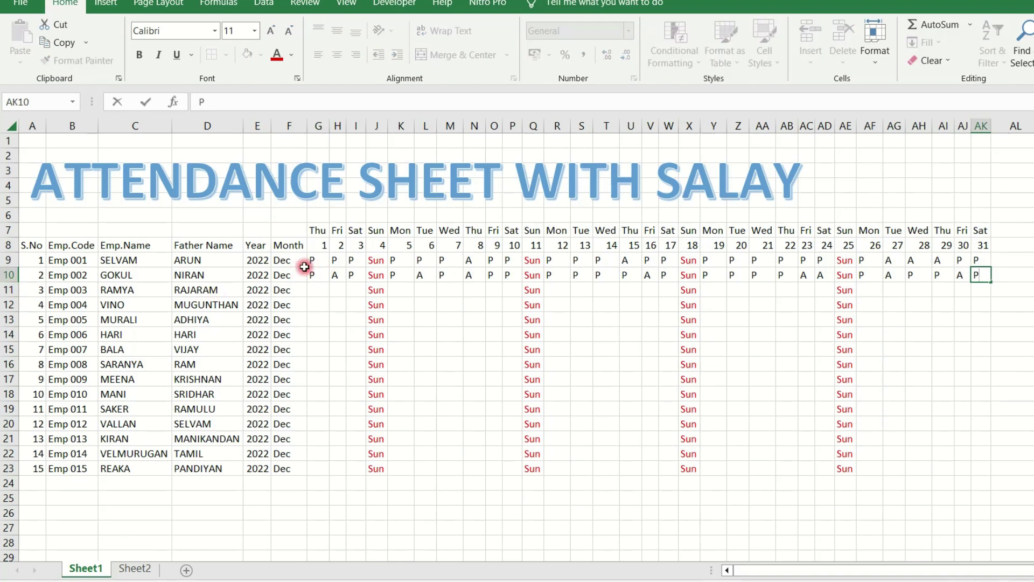
# Step: Copy the day 1–3 marks from rows 9–10 down into the employee rows below
pyautogui.moveTo(314, 260); pyautogui.dragTo(351, 273)
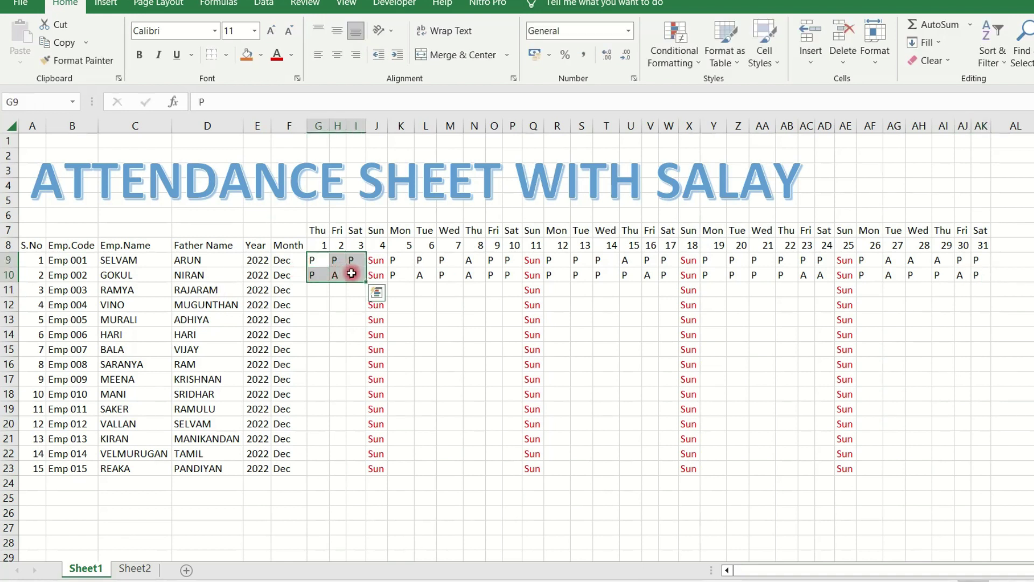
pyautogui.hotkey('ctrl', 'c')
pyautogui.click(320, 290)
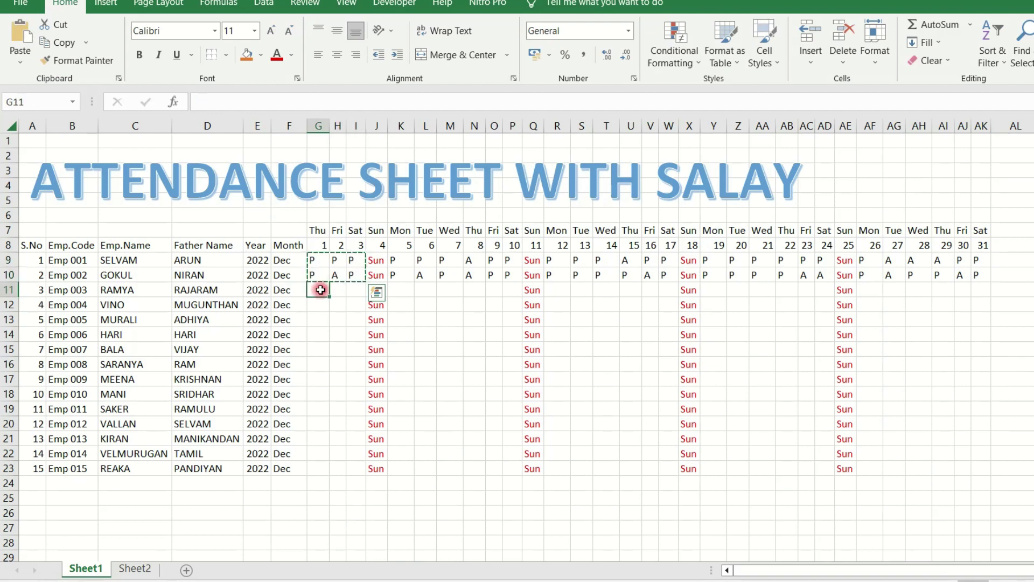
pyautogui.moveTo(320, 290)
pyautogui.mouseDown()
pyautogui.moveTo(351, 304)
pyautogui.moveTo(352, 423)
pyautogui.mouseUp()
pyautogui.hotkey('ctrl', 'v')
pyautogui.hotkey('ctrl', 'v')
pyautogui.hotkey('ctrl', 'v')
pyautogui.moveTo(317, 379)
pyautogui.mouseDown()
pyautogui.moveTo(317, 392)
pyautogui.moveTo(351, 424)
pyautogui.mouseUp()
pyautogui.hotkey('ctrl', 'c')
pyautogui.moveTo(317, 439); pyautogui.dragTo(351, 468)
pyautogui.hotkey('ctrl', 'v')
# Step: Copy the second week's marks from rows 9–10 into the rows below
pyautogui.click(401, 258)
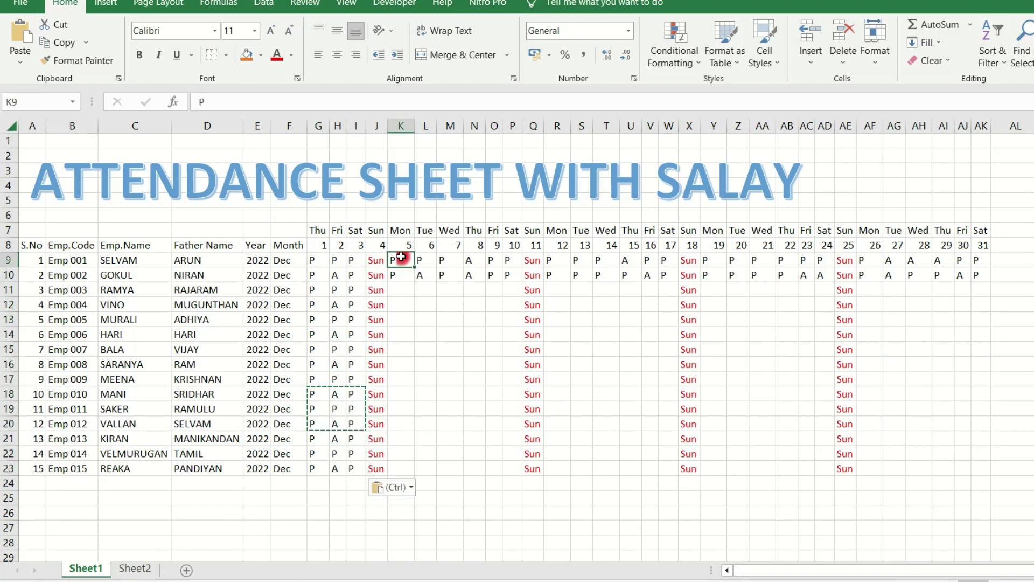
pyautogui.moveTo(401, 258); pyautogui.dragTo(509, 275)
pyautogui.hotkey('ctrl', 'c')
pyautogui.moveTo(401, 289); pyautogui.dragTo(513, 340)
pyautogui.hotkey('ctrl', 'v')
pyautogui.moveTo(402, 349); pyautogui.dragTo(514, 423)
pyautogui.hotkey('ctrl', 'v')
# Step: Copy the filled week of marks for rows 11–23 into the later weeks' columns
pyautogui.moveTo(402, 394); pyautogui.dragTo(509, 424)
pyautogui.hotkey('ctrl', 'c')
pyautogui.moveTo(401, 438); pyautogui.dragTo(509, 468)
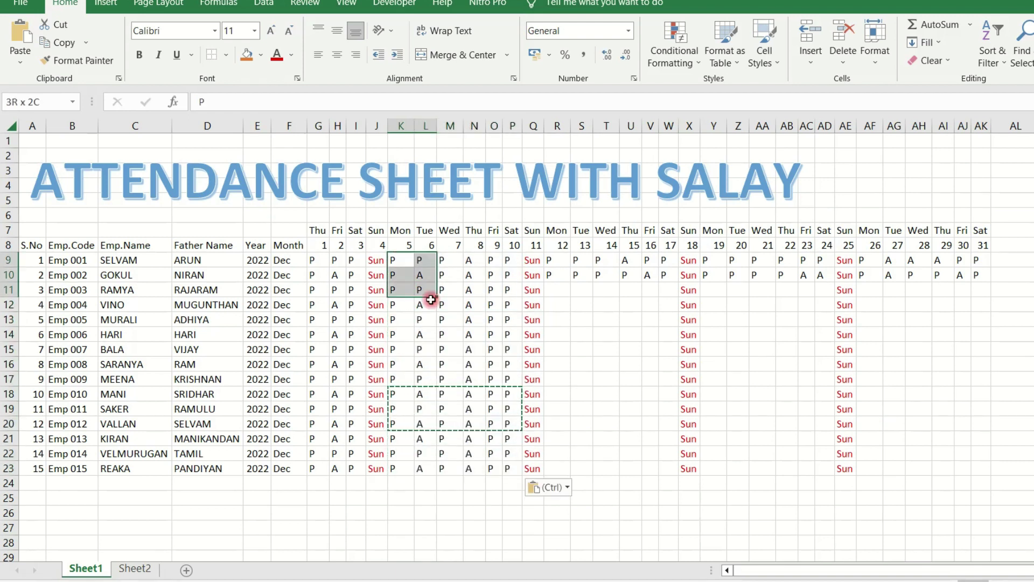
pyautogui.moveTo(401, 290); pyautogui.dragTo(509, 468)
pyautogui.hotkey('ctrl', 'c')
pyautogui.click(558, 290)
pyautogui.hotkey('ctrl', 'v')
pyautogui.click(713, 290)
pyautogui.hotkey('ctrl', 'v')
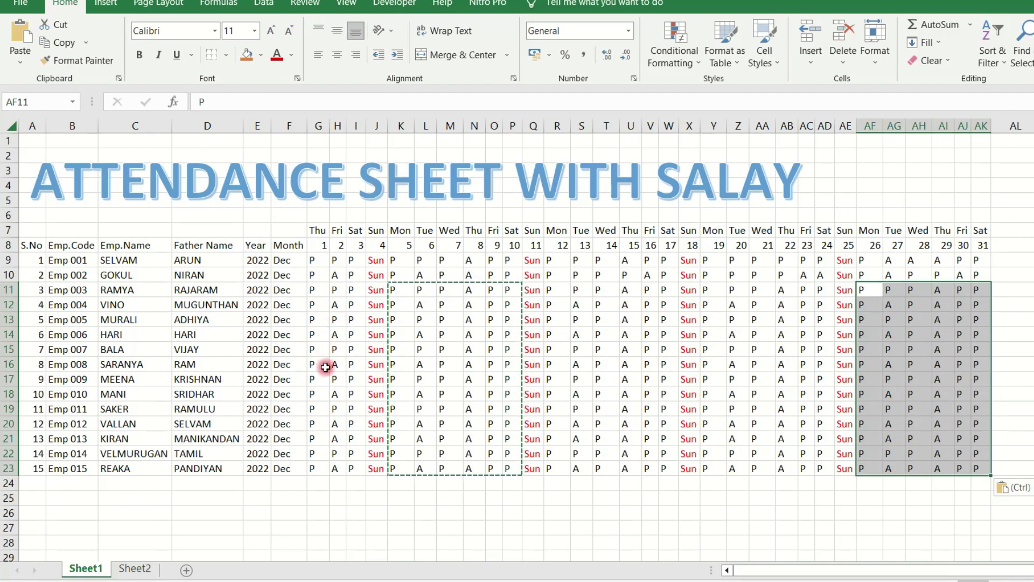
# Step: Overwrite scattered P marks with A across the grid, such as G15, T16, I17 and AF10
pyautogui.click(315, 350)
pyautogui.write('A')
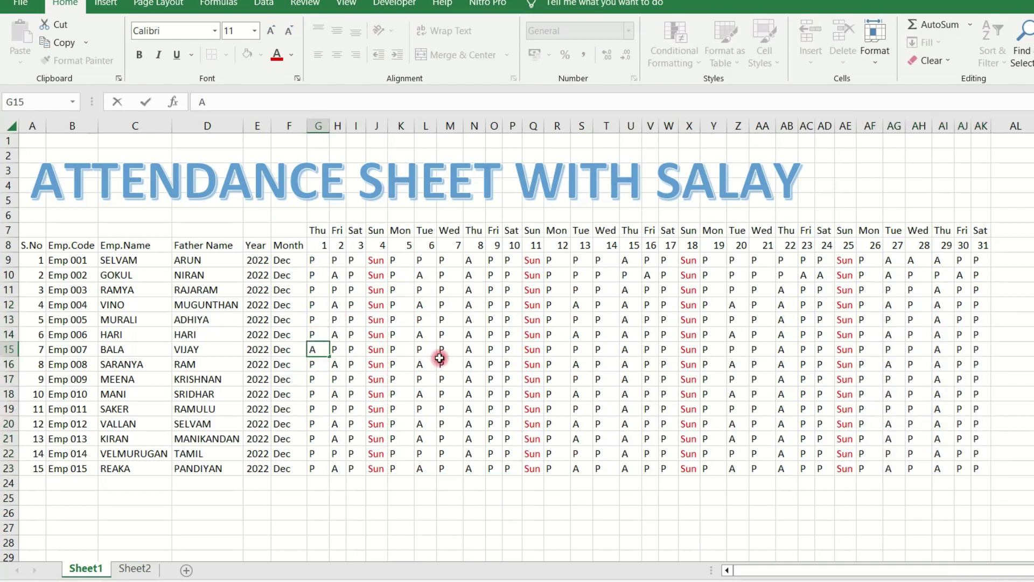
pyautogui.click(599, 364)
pyautogui.write('A')
pyautogui.click(910, 380)
pyautogui.click(756, 409)
pyautogui.click(442, 379)
pyautogui.click(353, 334)
pyautogui.click(353, 379)
pyautogui.write('A')
pyautogui.click(493, 394)
pyautogui.click(647, 335)
pyautogui.click(705, 350)
pyautogui.click(705, 424)
pyautogui.click(861, 364)
pyautogui.click(862, 275)
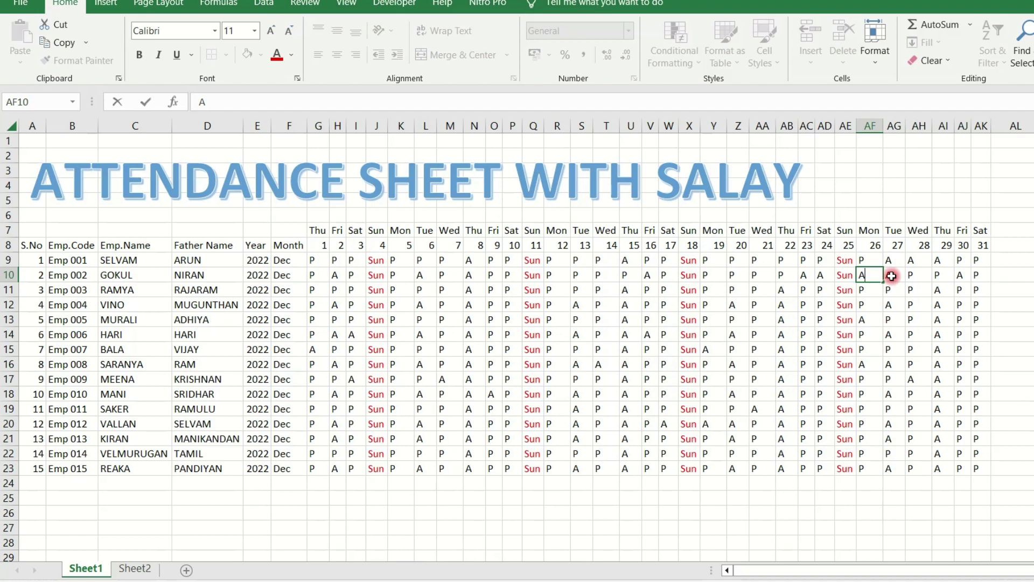
# Step: Confirm the last absence edit and select the table from the headings down
pyautogui.moveTo(865, 570); pyautogui.dragTo(916, 569)
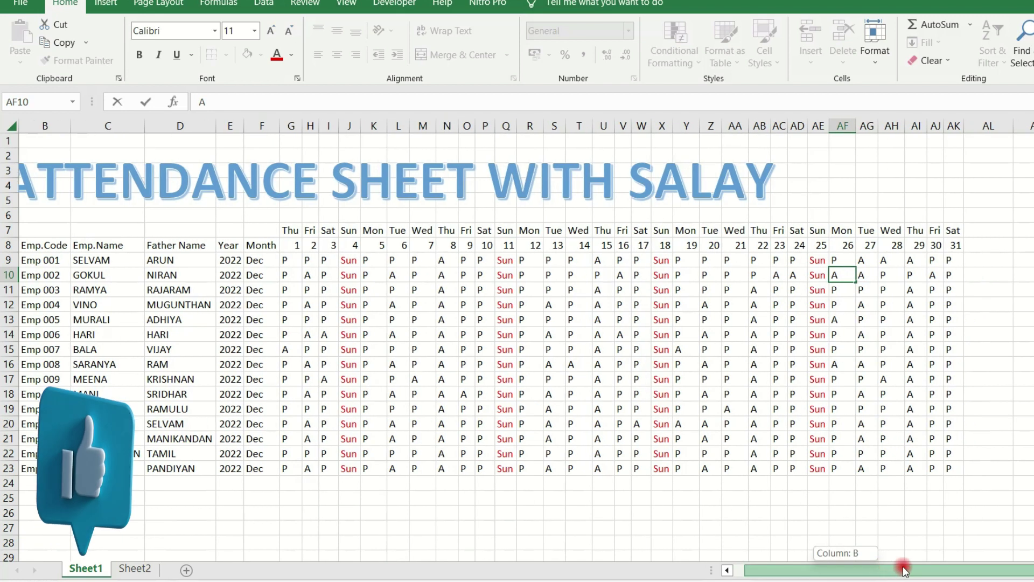
pyautogui.click(994, 233)
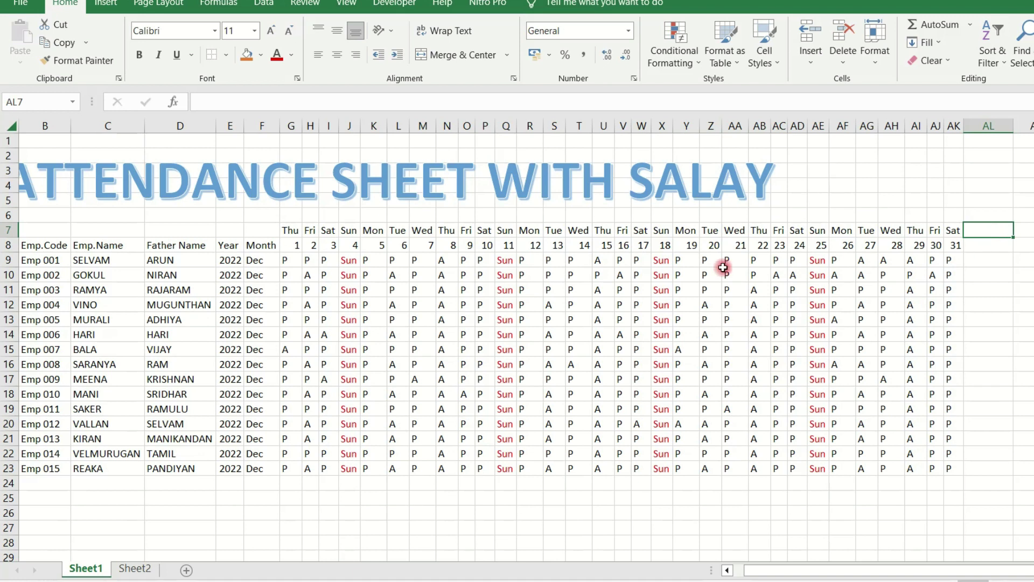
pyautogui.moveTo(62, 239); pyautogui.dragTo(532, 480)
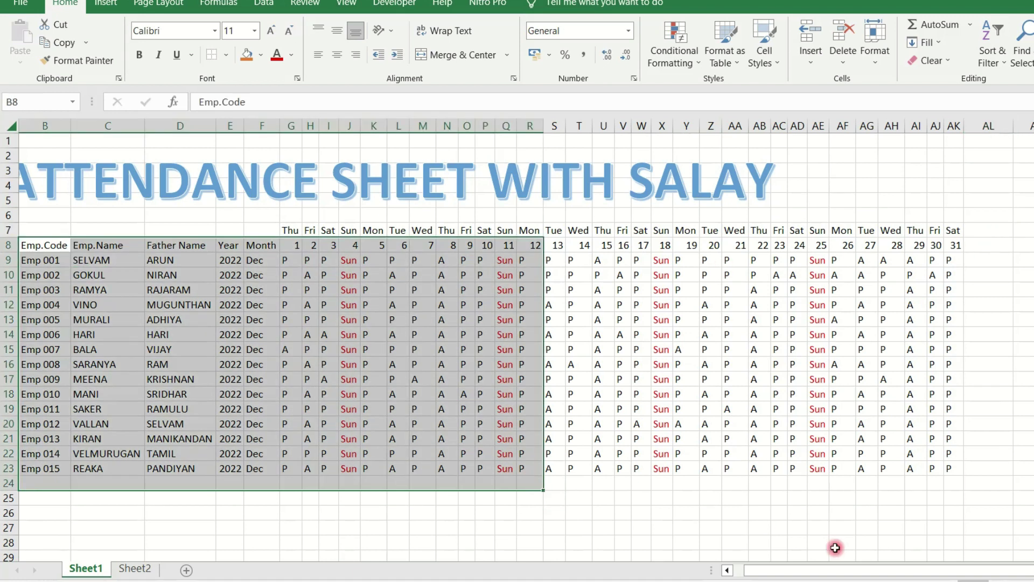
# Step: Fill heading rows 7–8, from S.No through day 31 (A7:AK8), with light green
pyautogui.moveTo(819, 561); pyautogui.dragTo(687, 559)
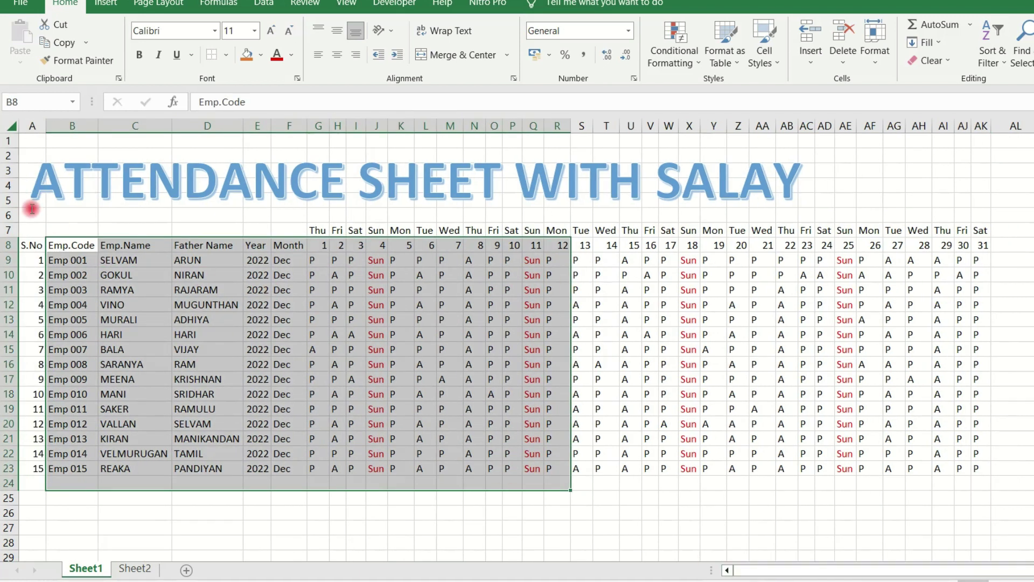
pyautogui.moveTo(27, 228); pyautogui.dragTo(983, 246)
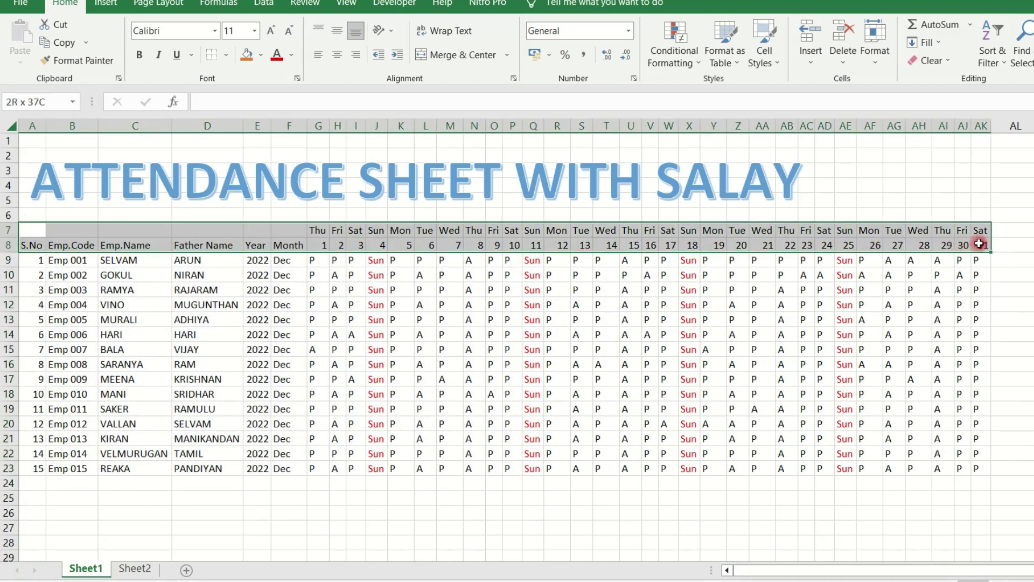
pyautogui.click(264, 54)
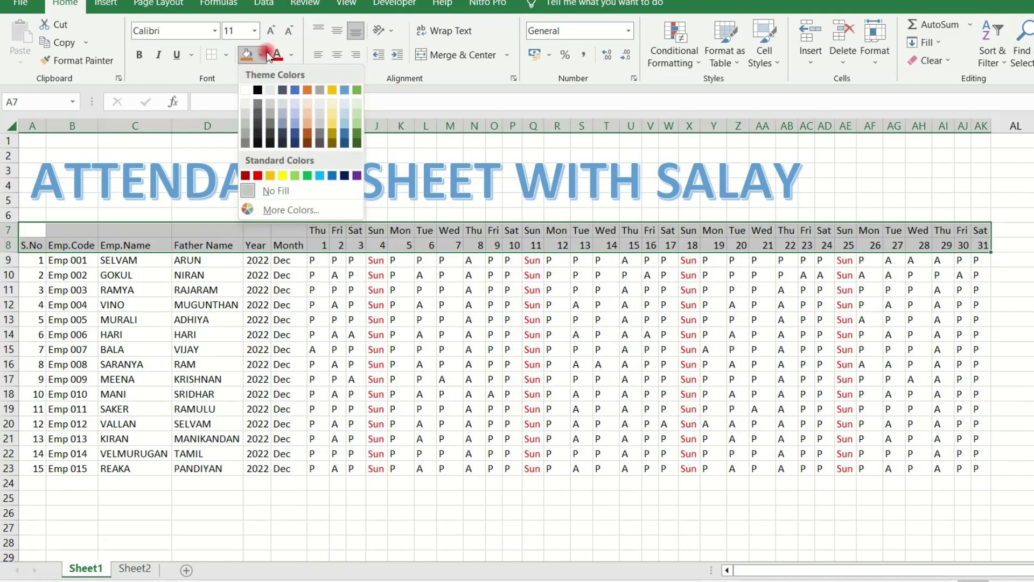
pyautogui.click(295, 176)
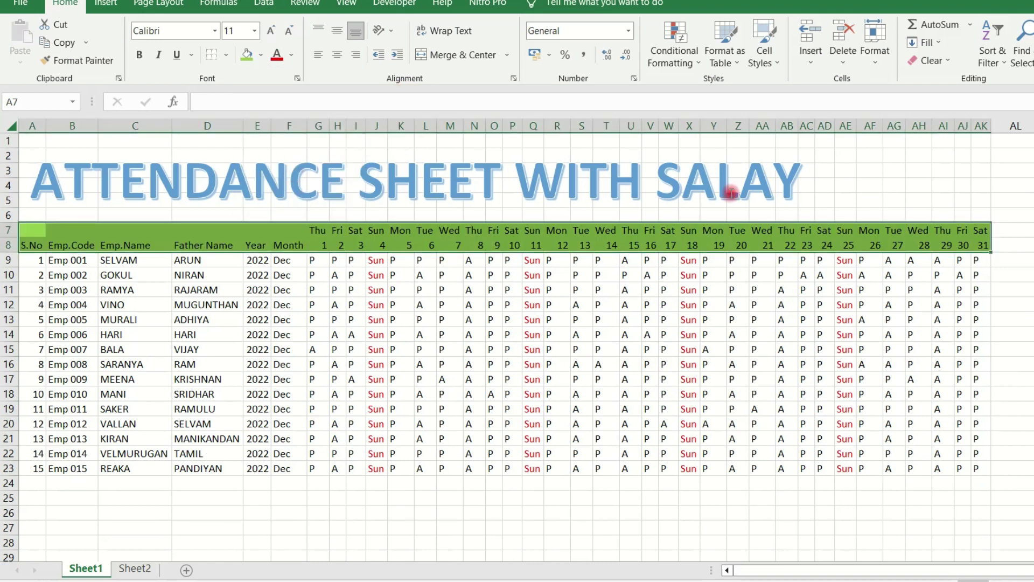
pyautogui.click(1025, 228)
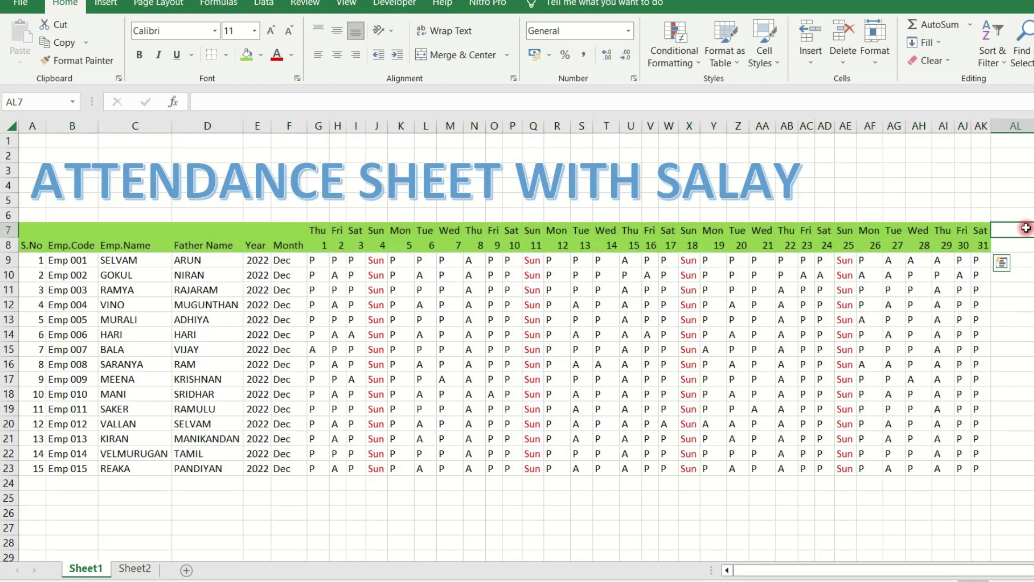
# Step: Type the Total Days and Present Days headings in AL7 and AM7, fitting column AM
pyautogui.write('To')
pyautogui.write('tal Days')
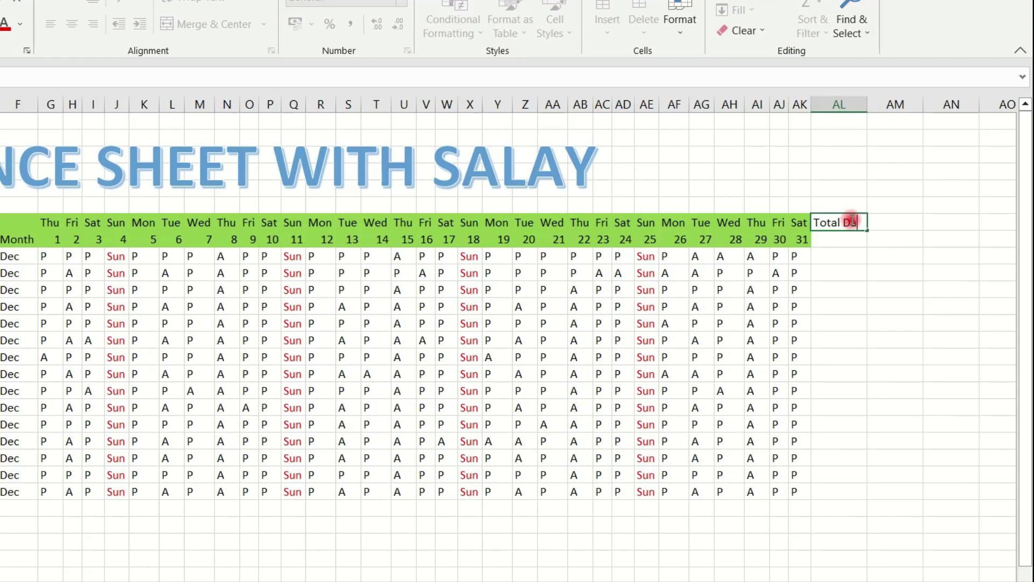
pyautogui.click(885, 226)
pyautogui.write('Present Day')
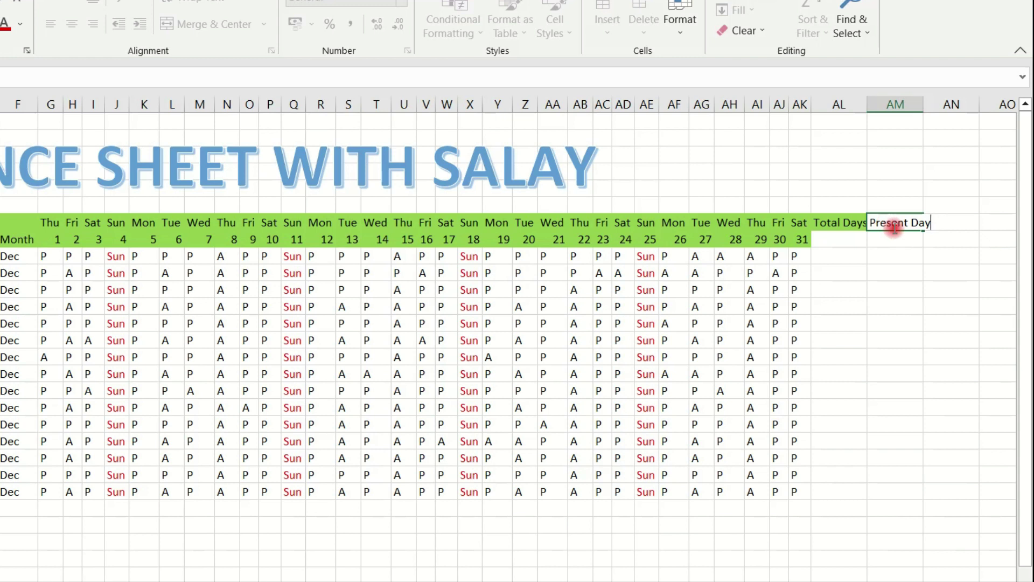
pyautogui.press('Return')
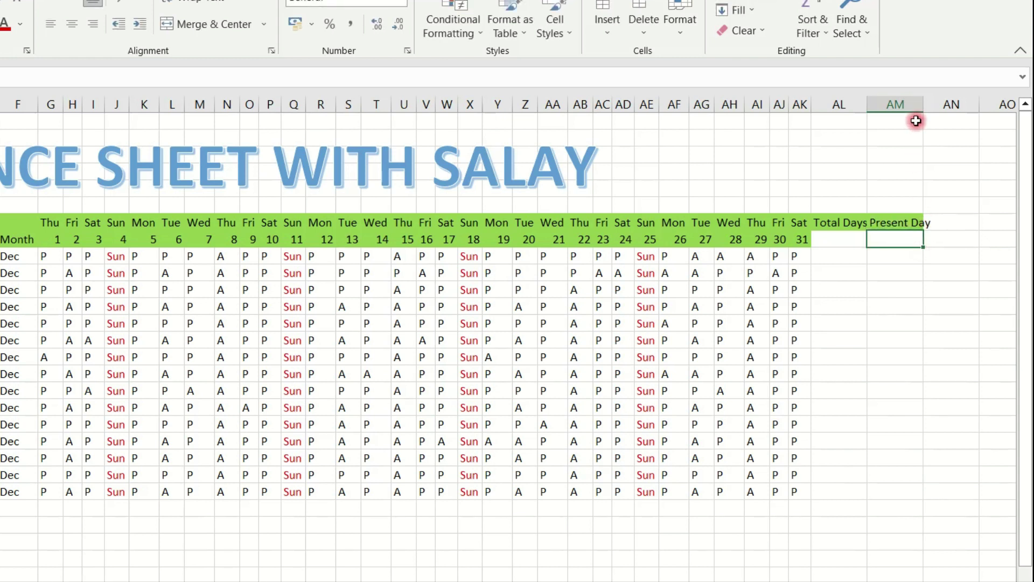
pyautogui.doubleClick(923, 104)
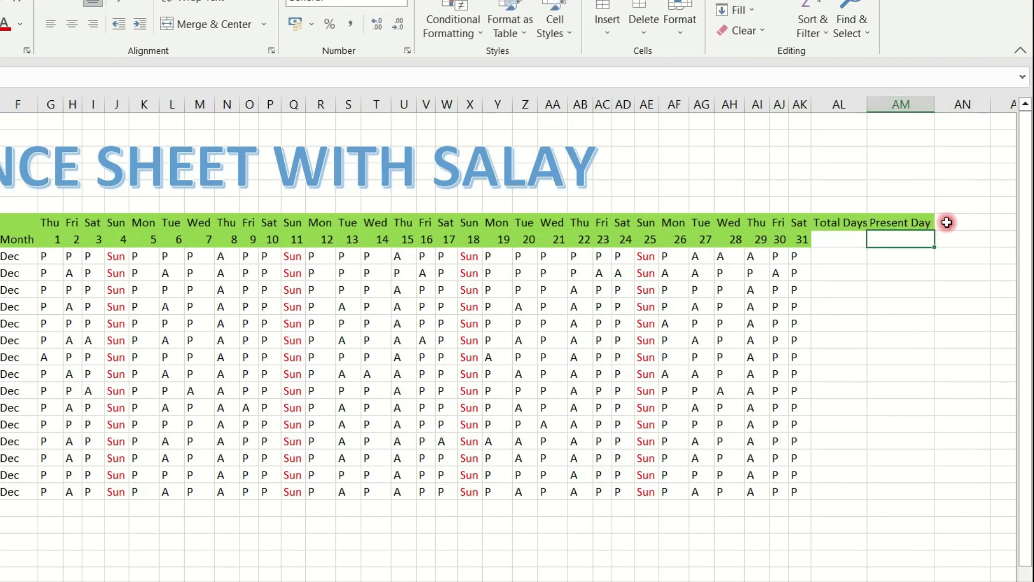
# Step: Add the Absent Day heading in AN7 and correct the Present Day heading to Present Days
pyautogui.click(947, 223)
pyautogui.write('Absent Day')
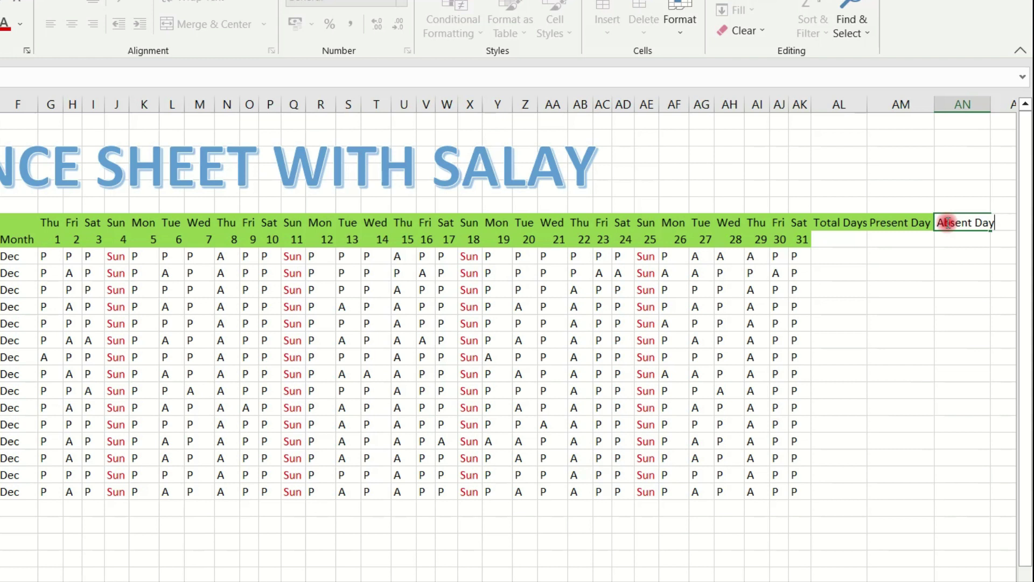
pyautogui.click(931, 223)
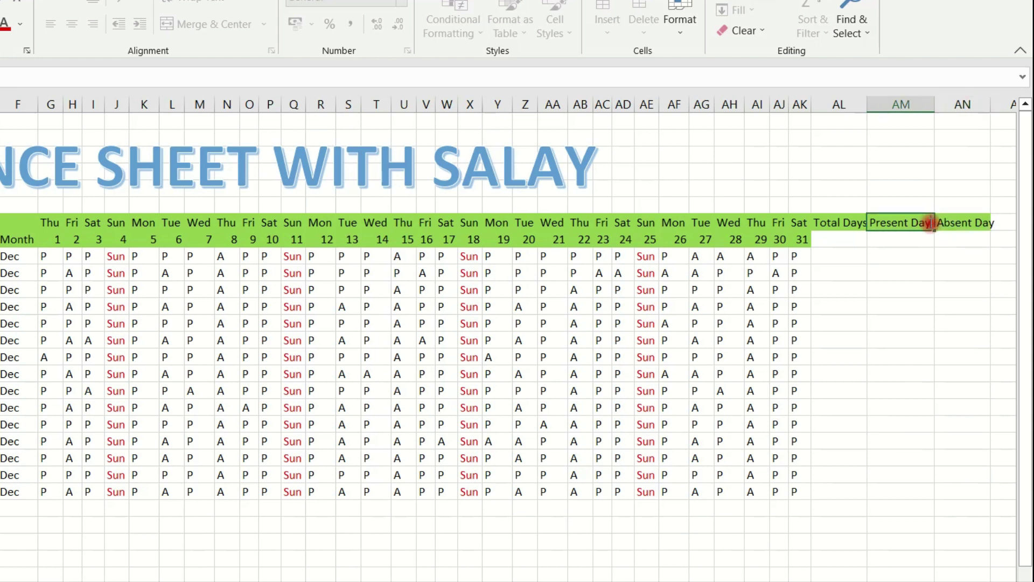
pyautogui.click(953, 268)
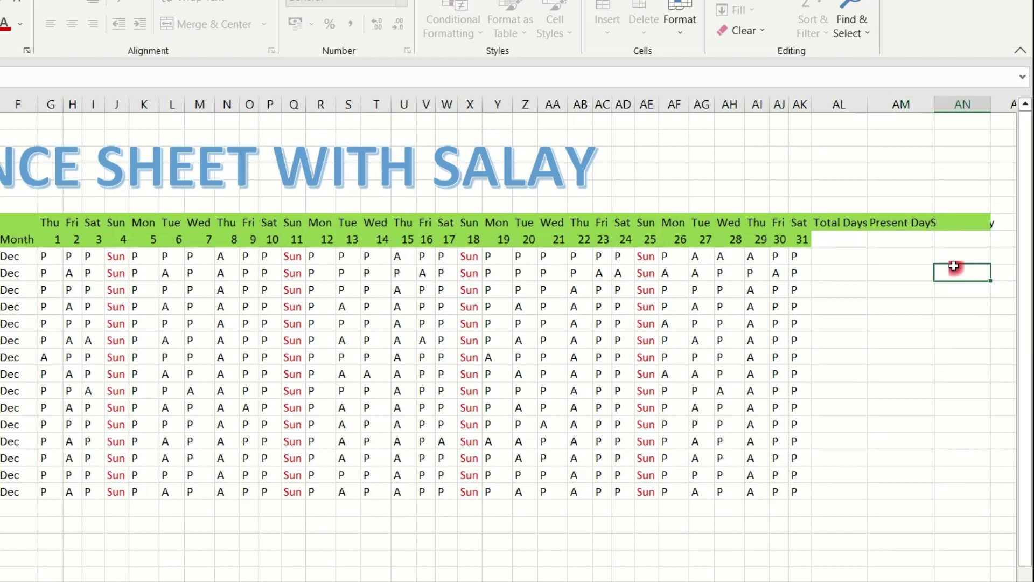
pyautogui.click(926, 221)
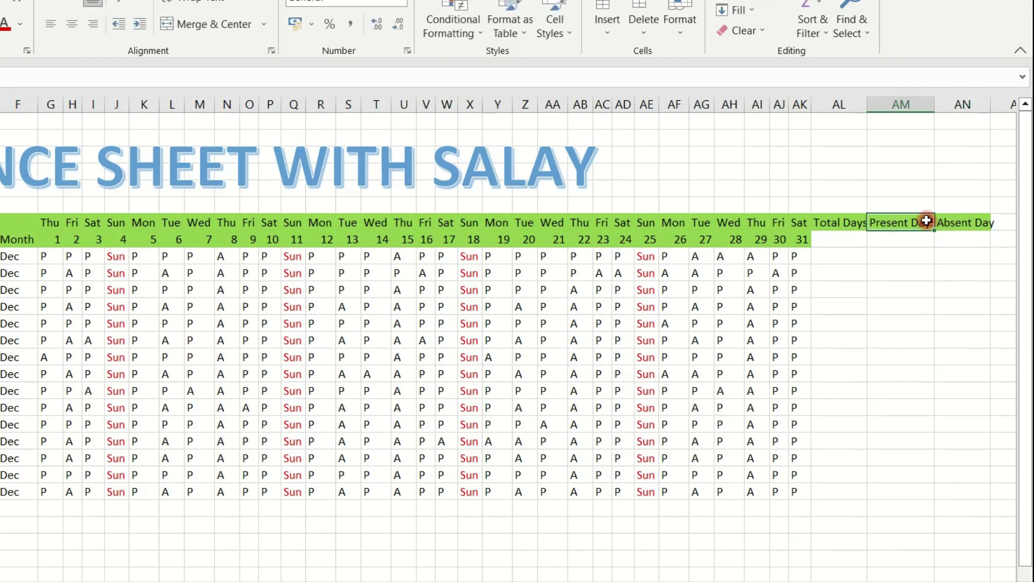
pyautogui.write('DayS')
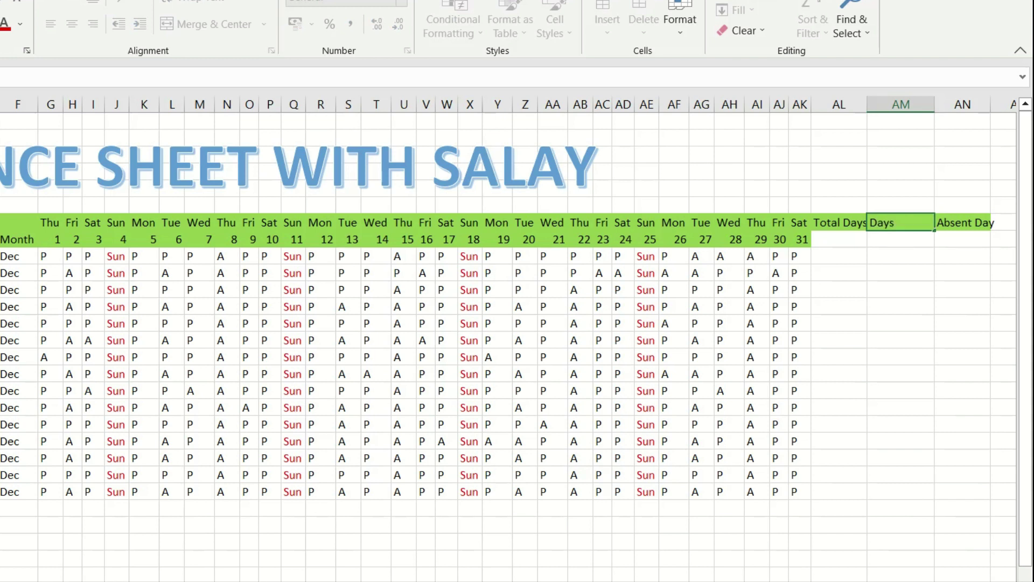
pyautogui.click(971, 235)
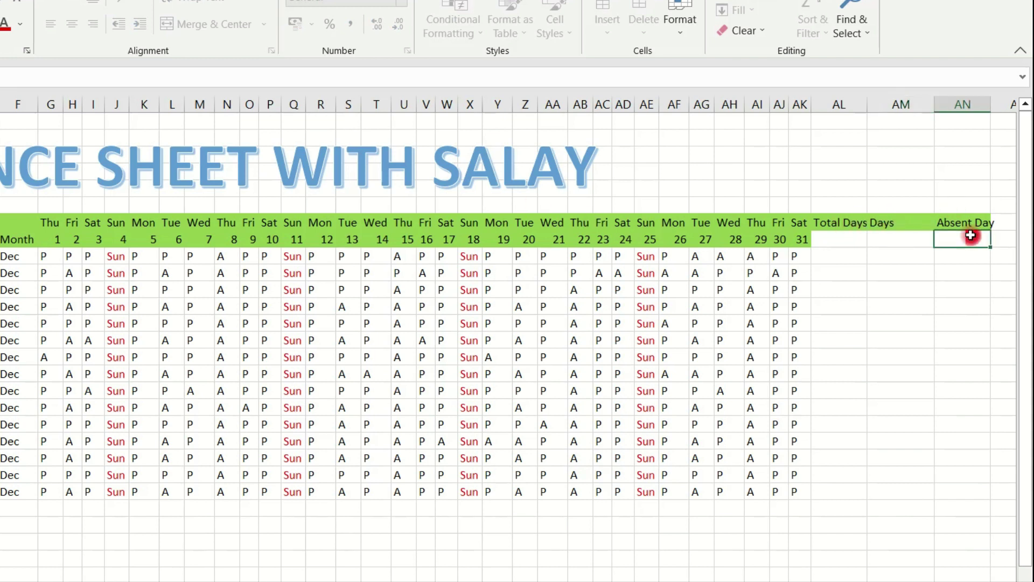
pyautogui.hotkey('ctrl', 'z')
# Step: Correct AN7 to Absent Days and AutoFit columns AM and AN to their headings
pyautogui.click(973, 224)
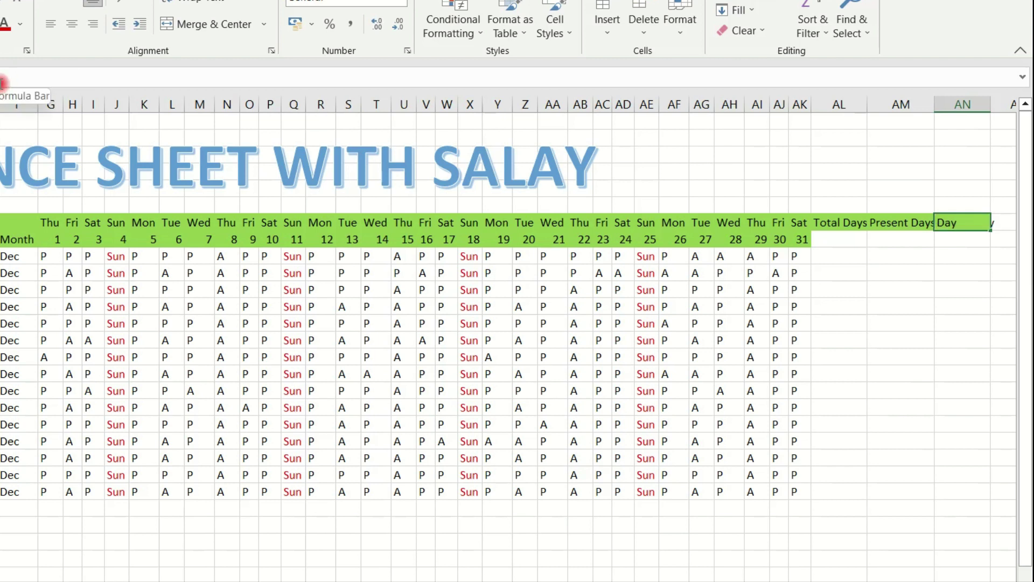
pyautogui.write('s')
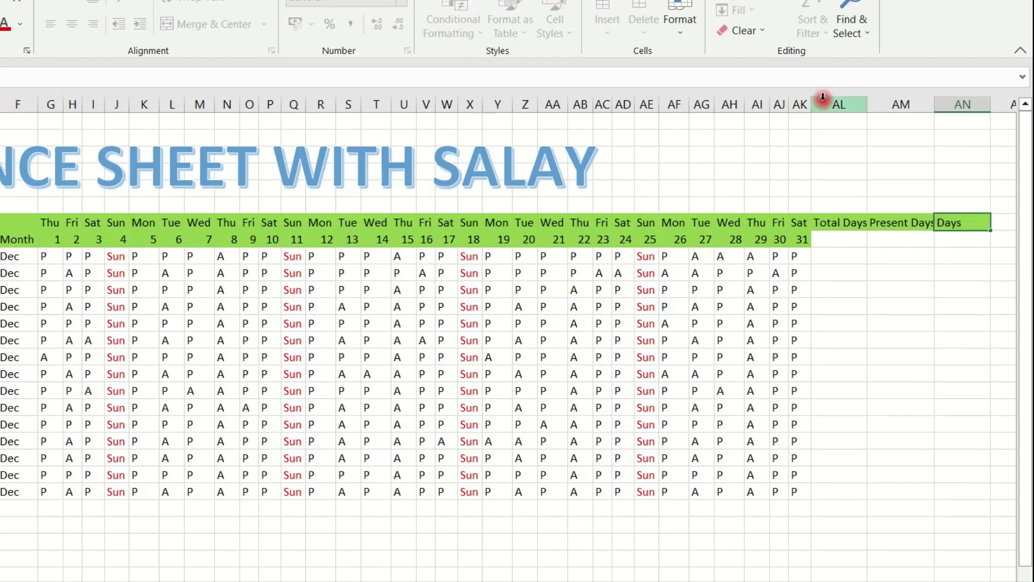
pyautogui.doubleClick(935, 105)
pyautogui.click(936, 105)
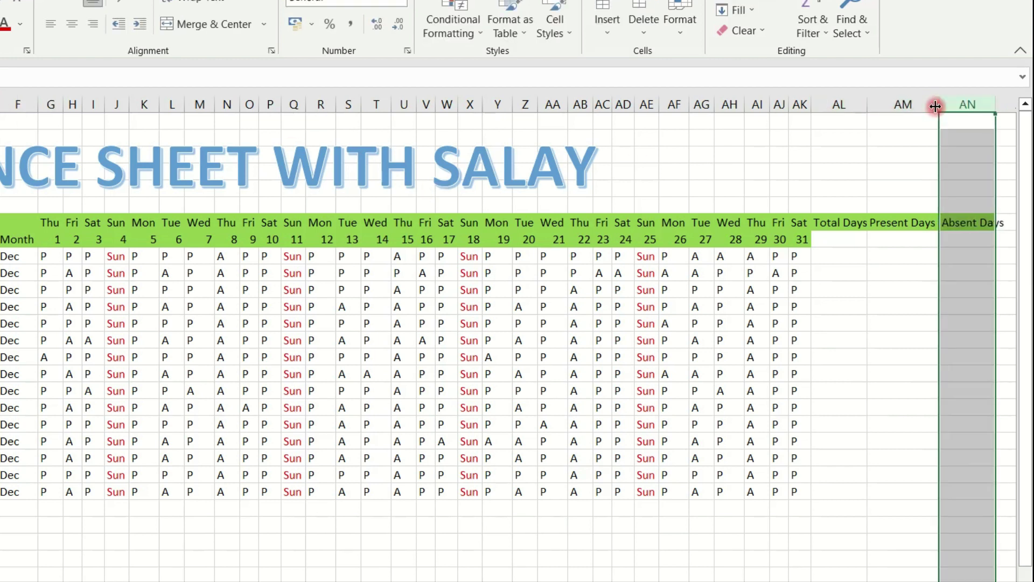
pyautogui.doubleClick(995, 102)
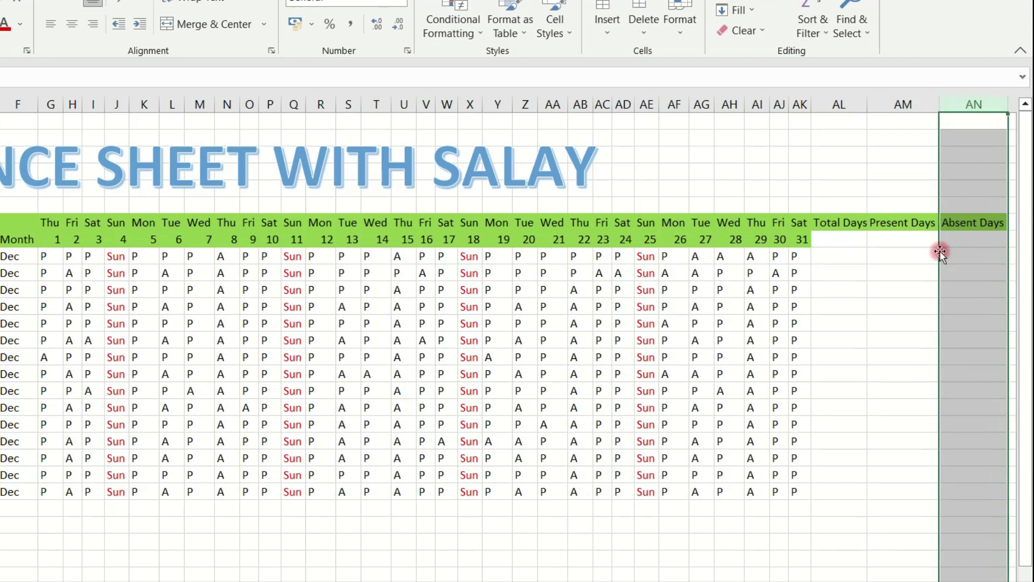
pyautogui.hscroll(1, 507, 339)
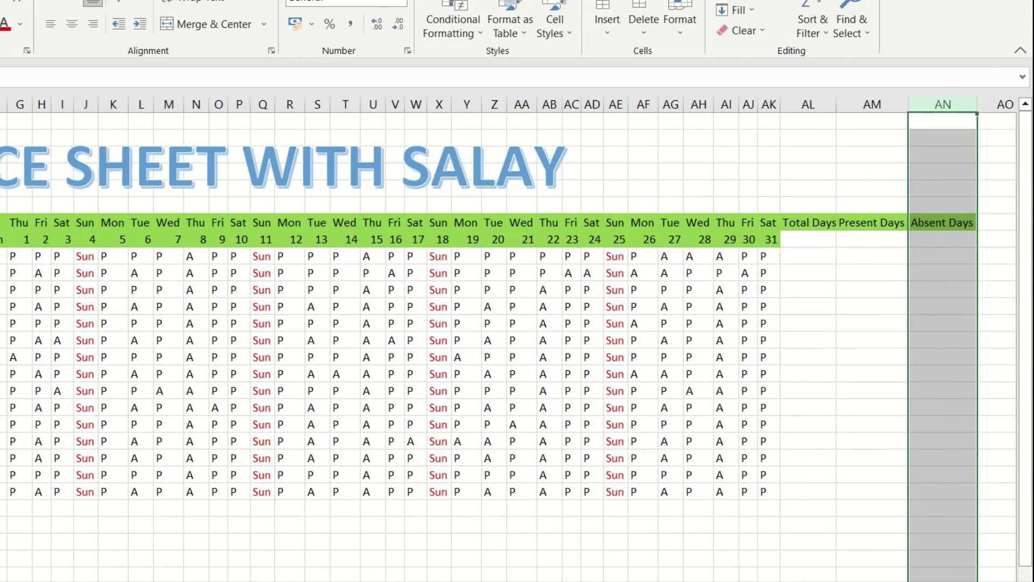
# Step: Enter the Per Day Salay heading in AO7 and fit column AO to it
pyautogui.click(991, 221)
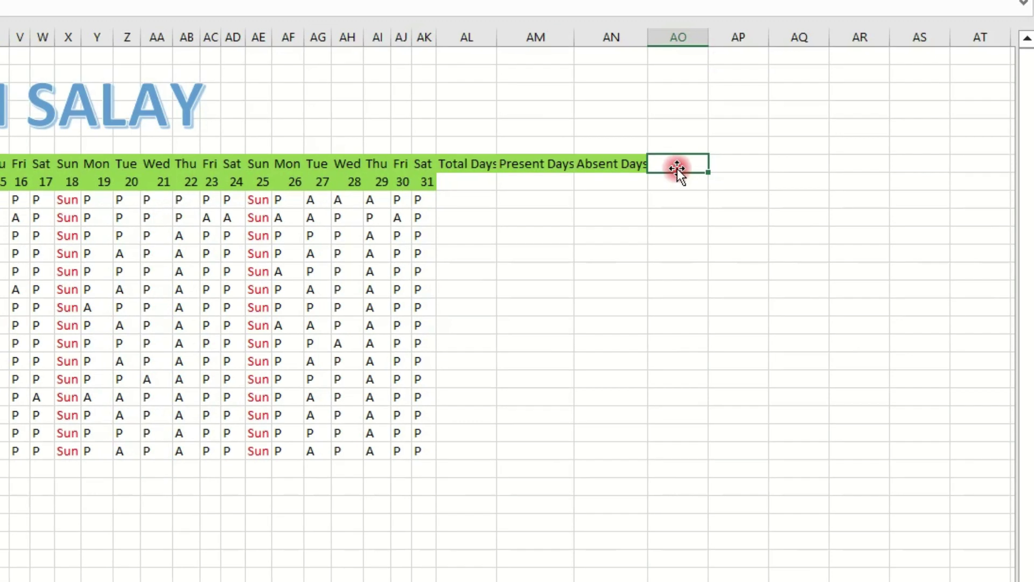
pyautogui.moveTo(648, 37); pyautogui.dragTo(653, 37)
pyautogui.click(684, 164)
pyautogui.write('Per Day Salay')
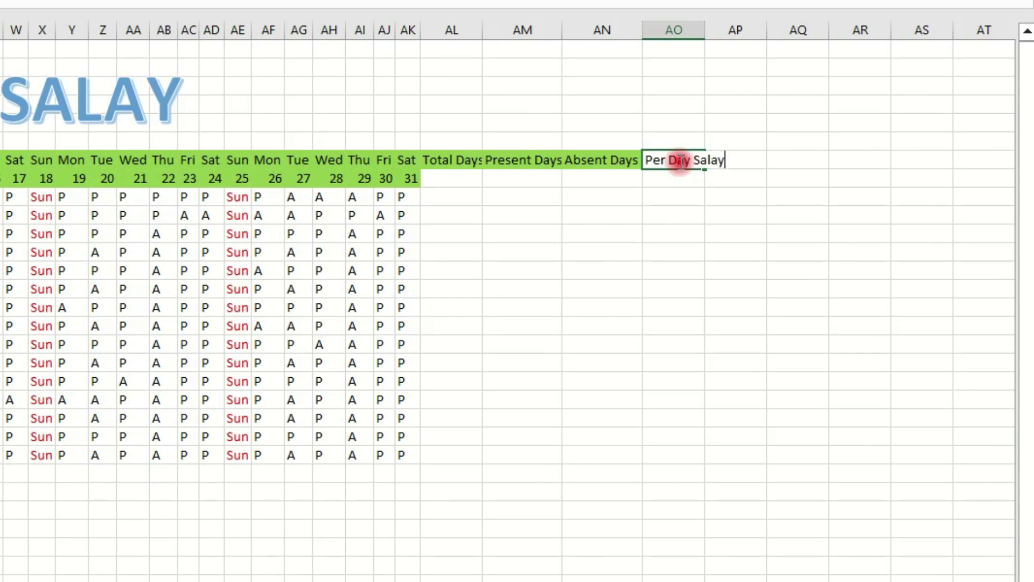
pyautogui.click(720, 218)
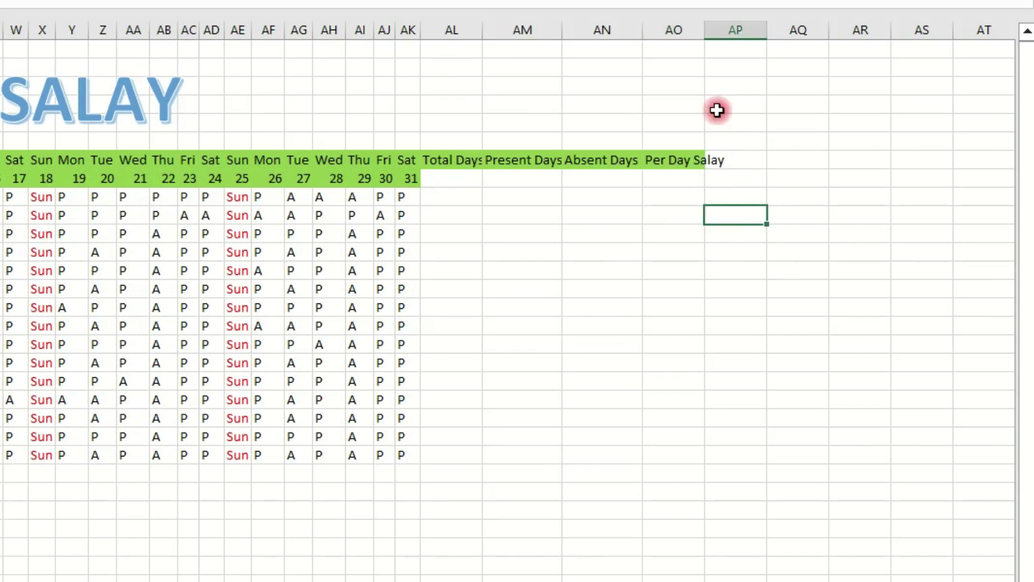
pyautogui.doubleClick(705, 30)
# Step: Add Total Salay in AP7 and Net Salary in AQ7, fitting column AP
pyautogui.click(756, 165)
pyautogui.write('Total')
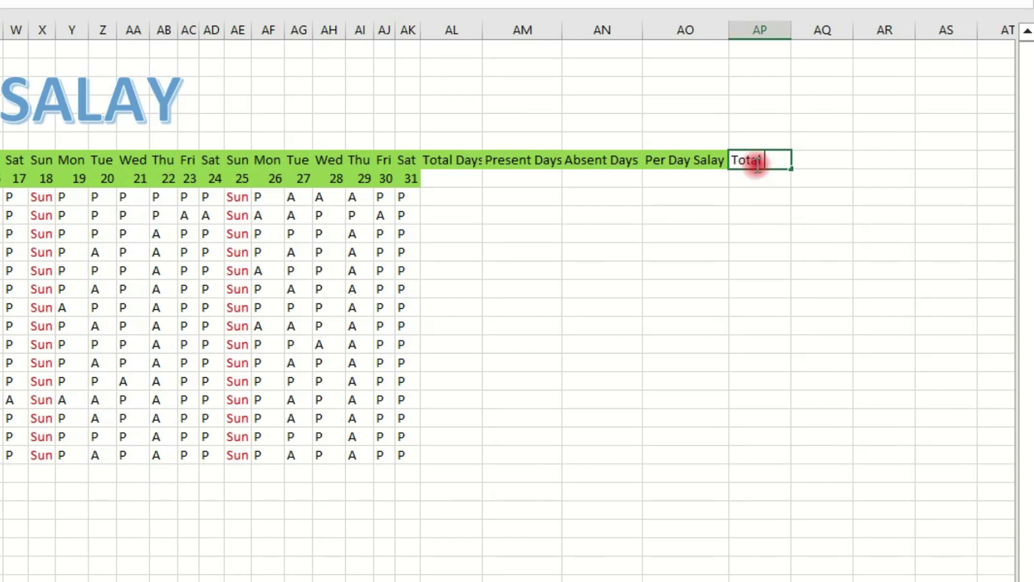
pyautogui.write(' Sa')
pyautogui.moveTo(794, 30); pyautogui.dragTo(785, 33)
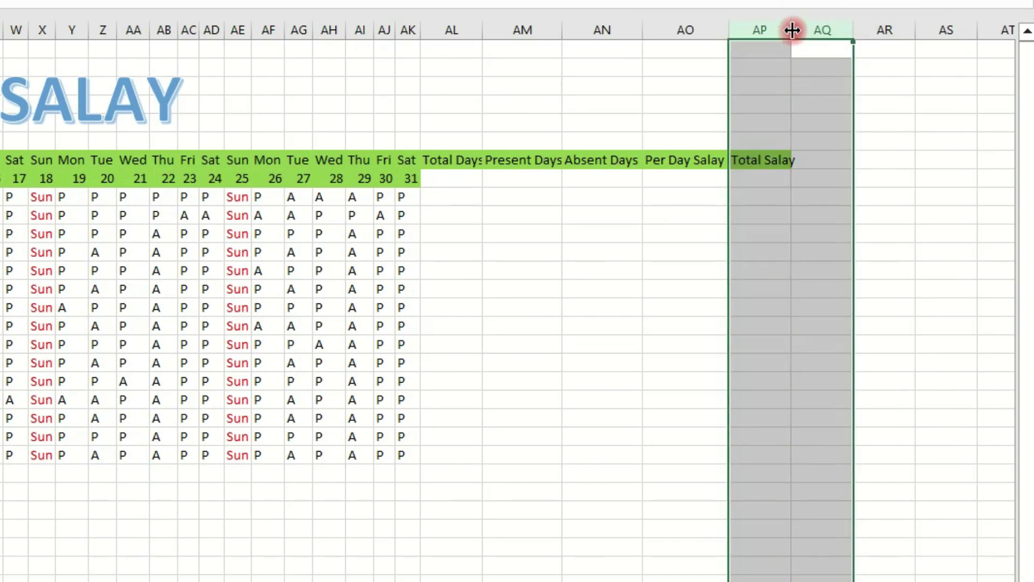
pyautogui.doubleClick(792, 31)
pyautogui.click(826, 159)
pyautogui.write('Net Sala')
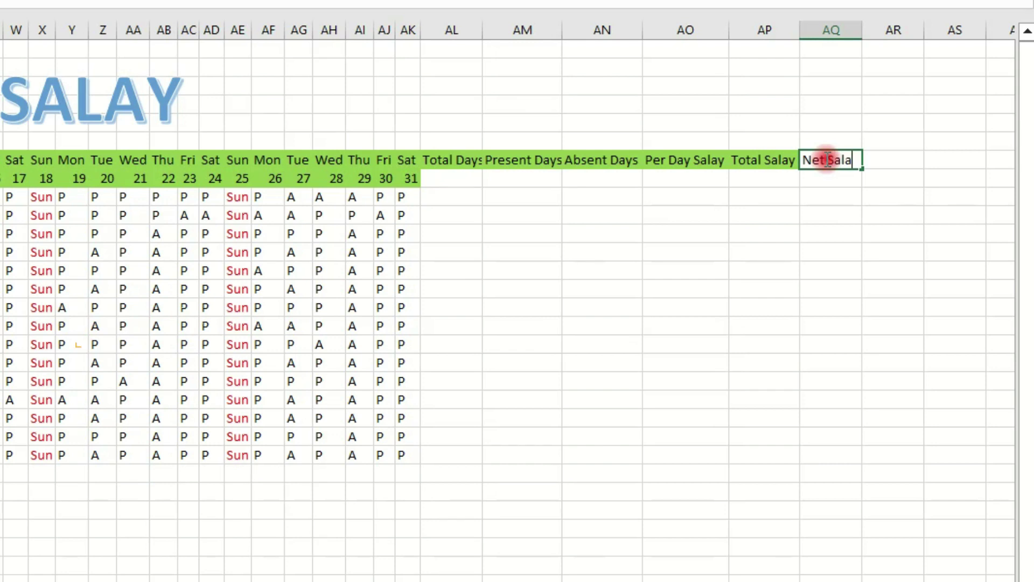
pyautogui.write('ry')
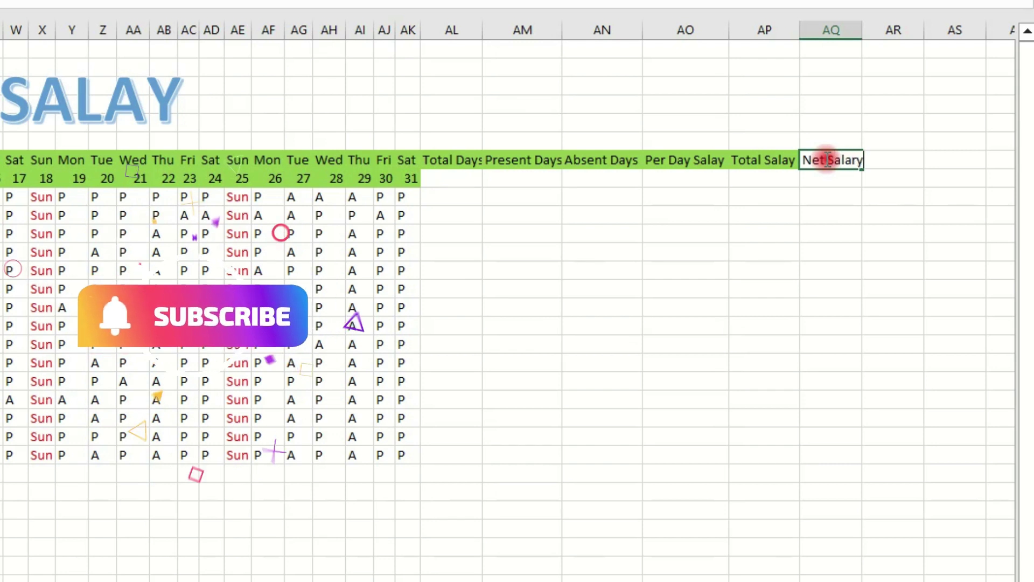
# Step: Select the Net Salary column AQ, then the Total Salay heading cell
pyautogui.click(858, 30)
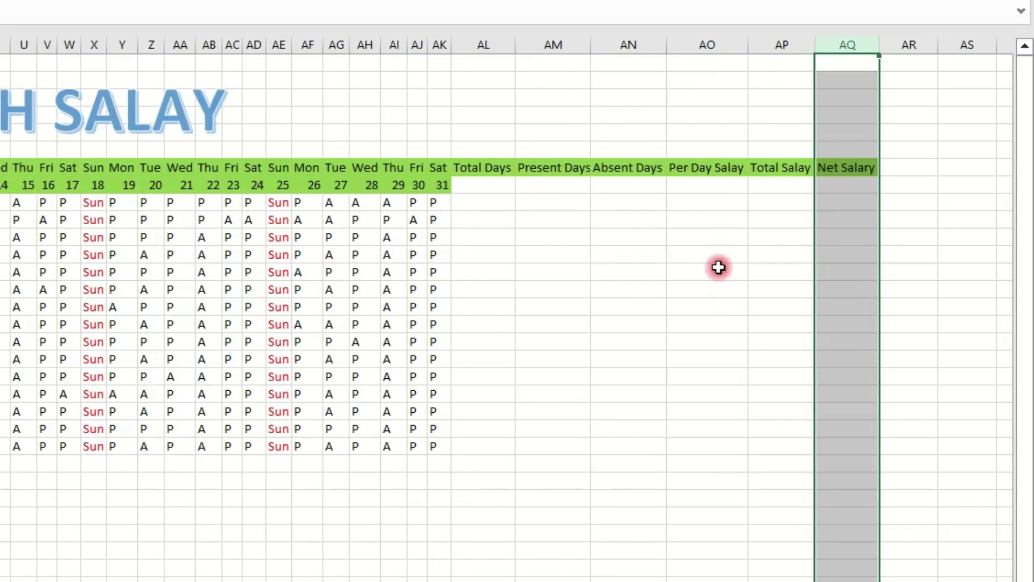
pyautogui.click(802, 169)
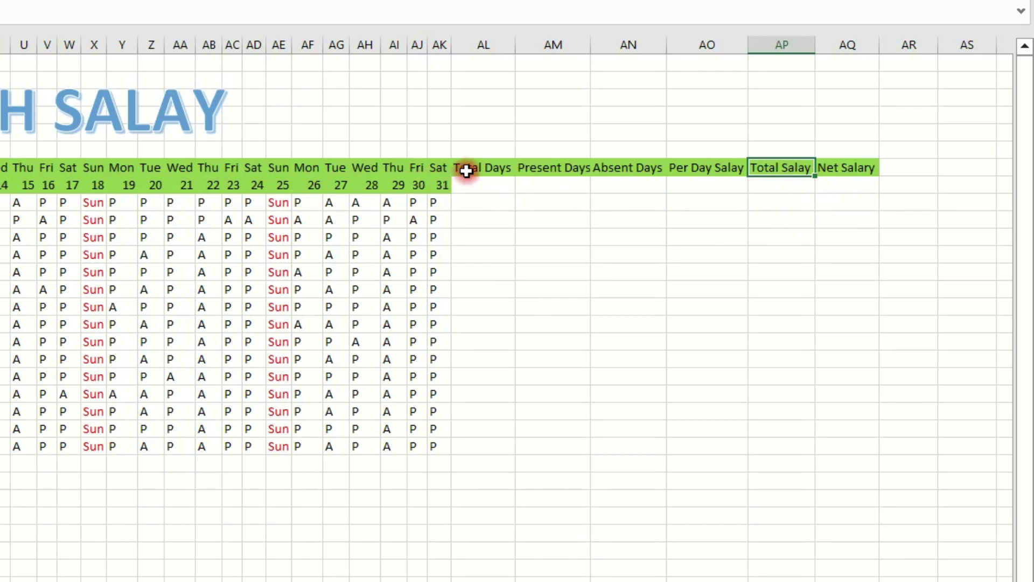
# Step: Give the AL7:AQ8 headings, Total Days through Net Salary, a green fill with bold white text
pyautogui.moveTo(467, 171); pyautogui.dragTo(885, 213)
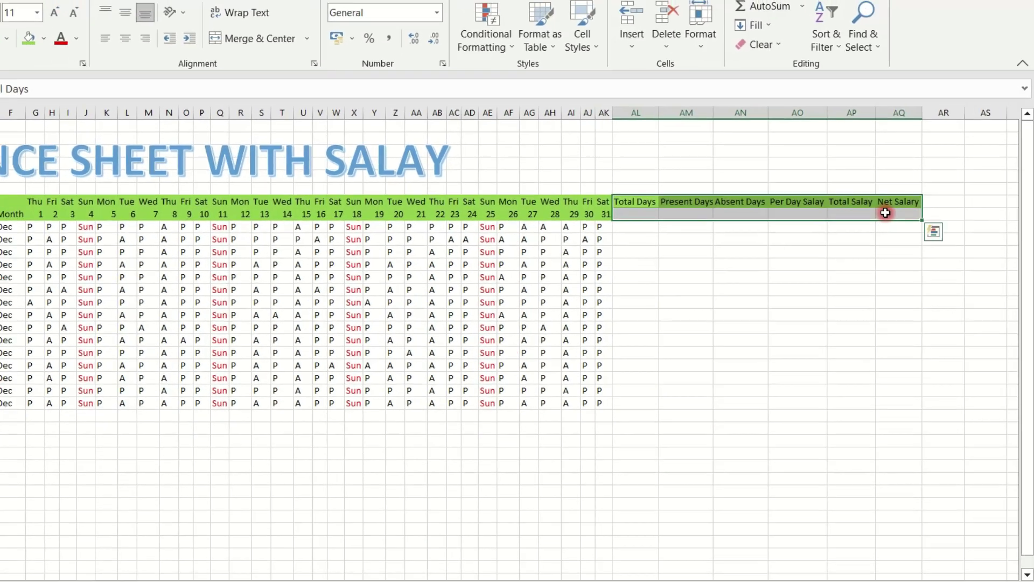
pyautogui.click(217, 87)
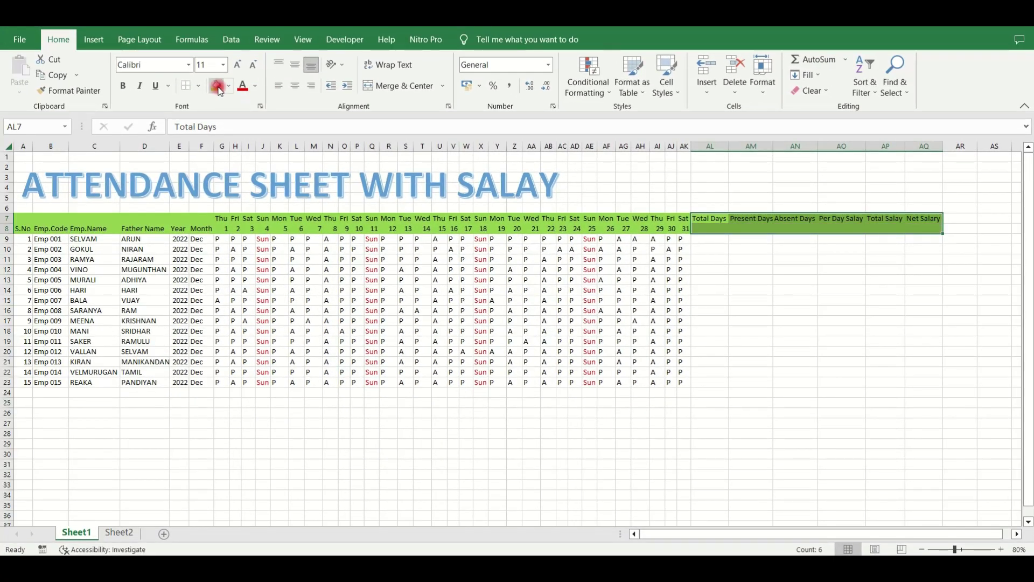
pyautogui.click(256, 86)
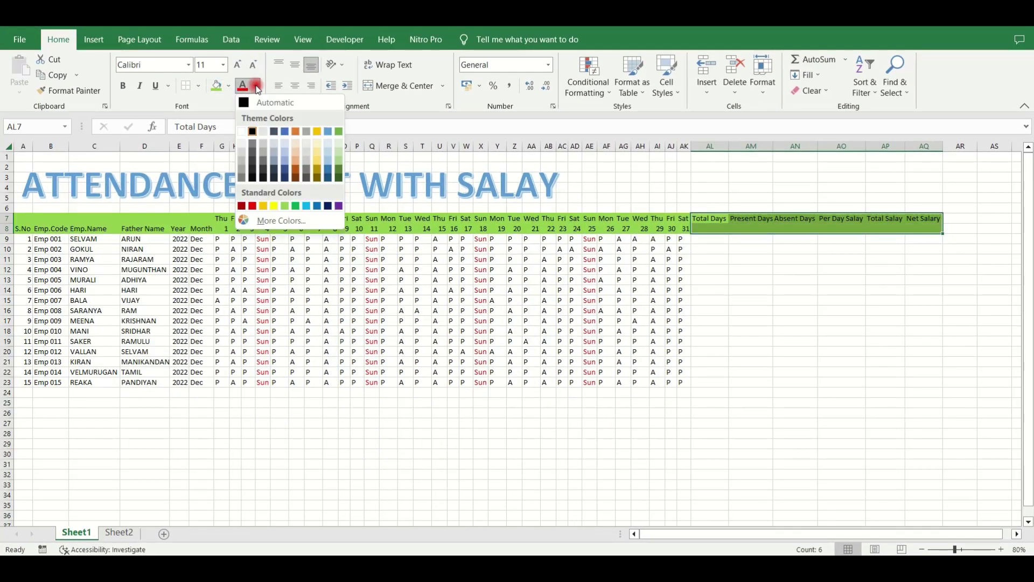
pyautogui.click(244, 132)
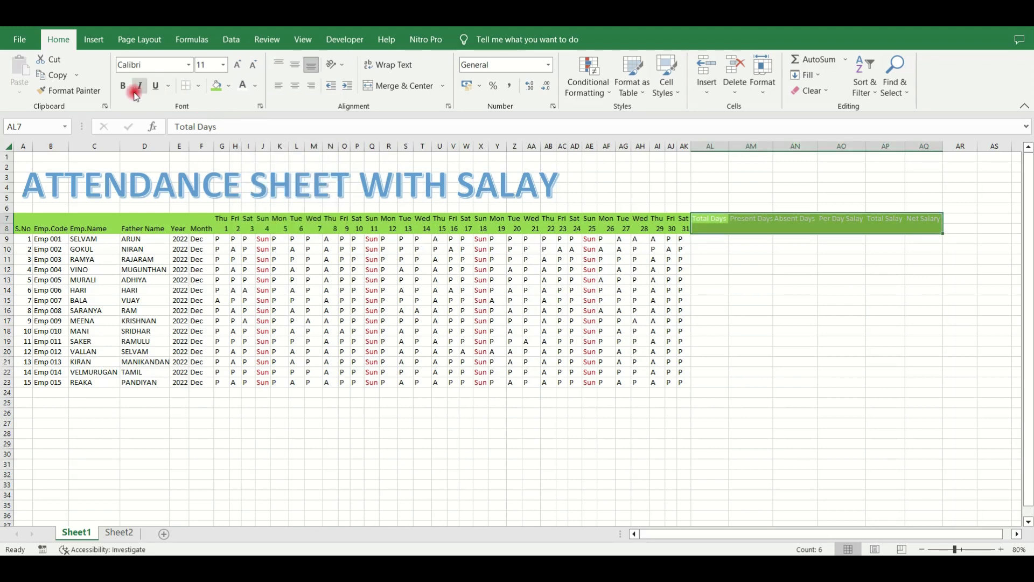
pyautogui.click(752, 259)
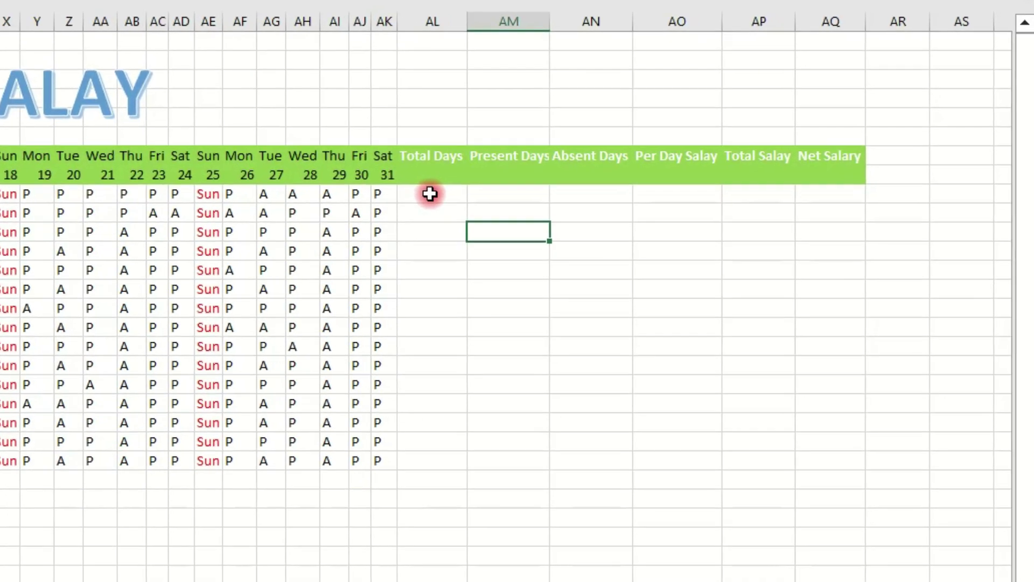
pyautogui.click(481, 202)
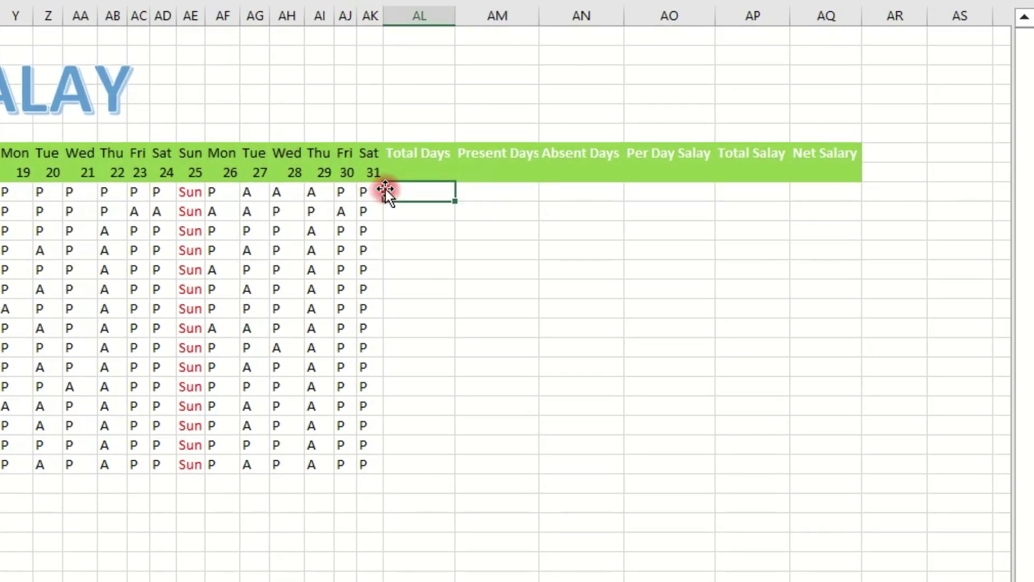
# Step: Enter 31 in AL9, copy it down to all 15 employees, and centre the values
pyautogui.write('31')
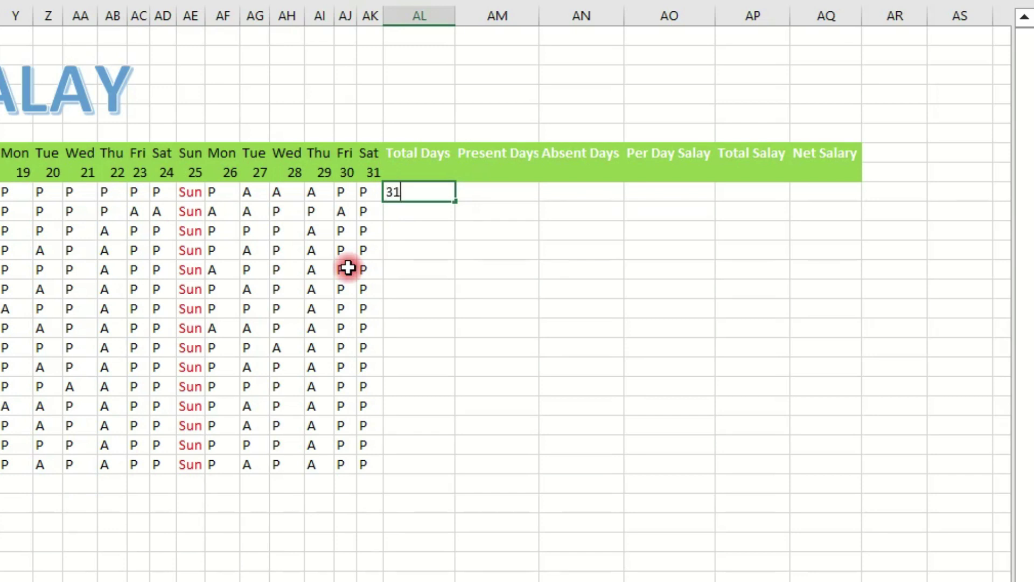
pyautogui.press('Return')
pyautogui.click(442, 192)
pyautogui.press('Delete')
pyautogui.hotkey('ctrl', 'z')
pyautogui.doubleClick(455, 201)
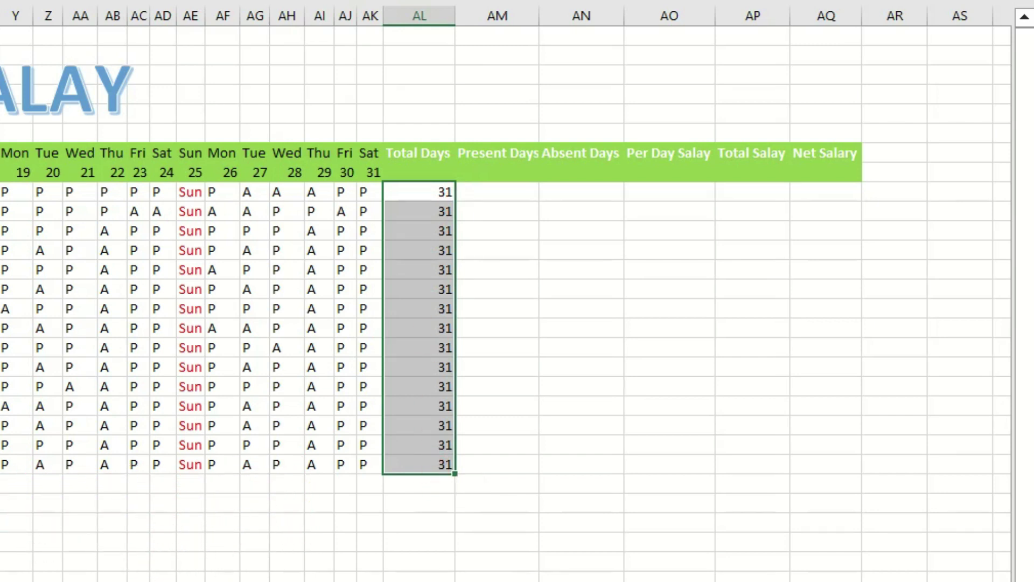
pyautogui.hotkey('alt', 'h')
pyautogui.press('a')
pyautogui.press('c')
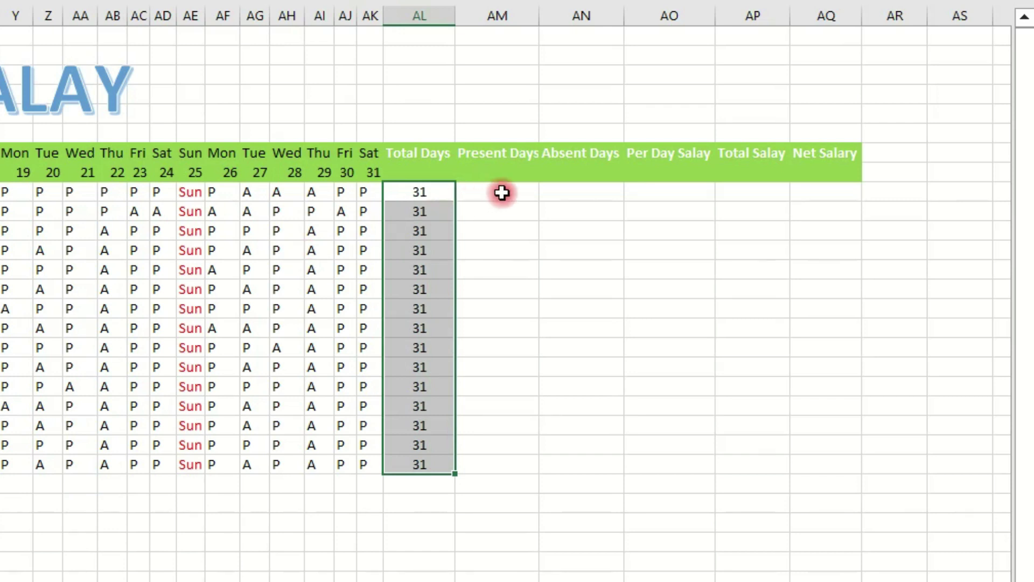
pyautogui.click(502, 193)
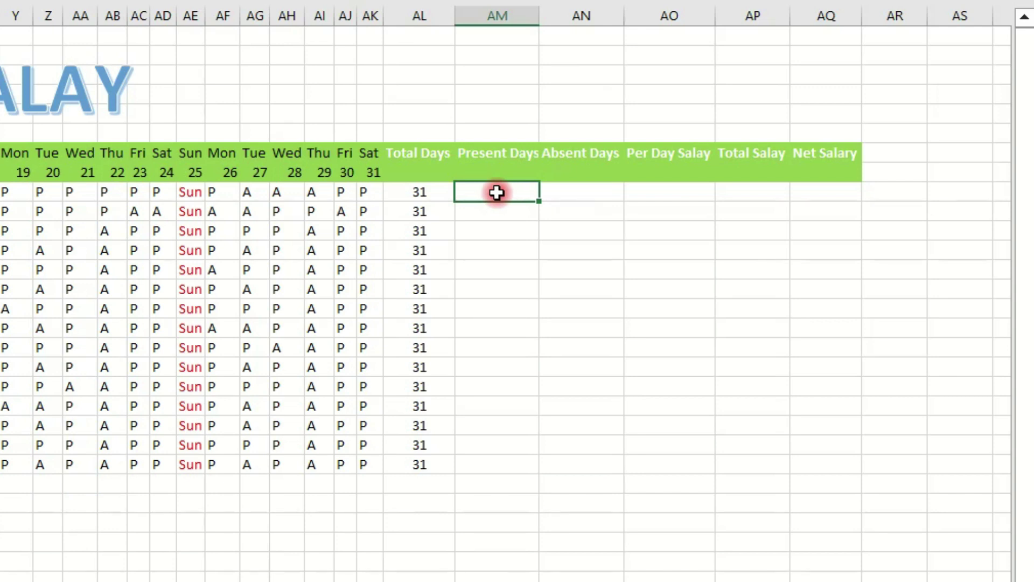
# Step: In AM9, enter a COUNTIF of the P marks across G9:AK9, giving 22
pyautogui.write('=')
pyautogui.write('coun')
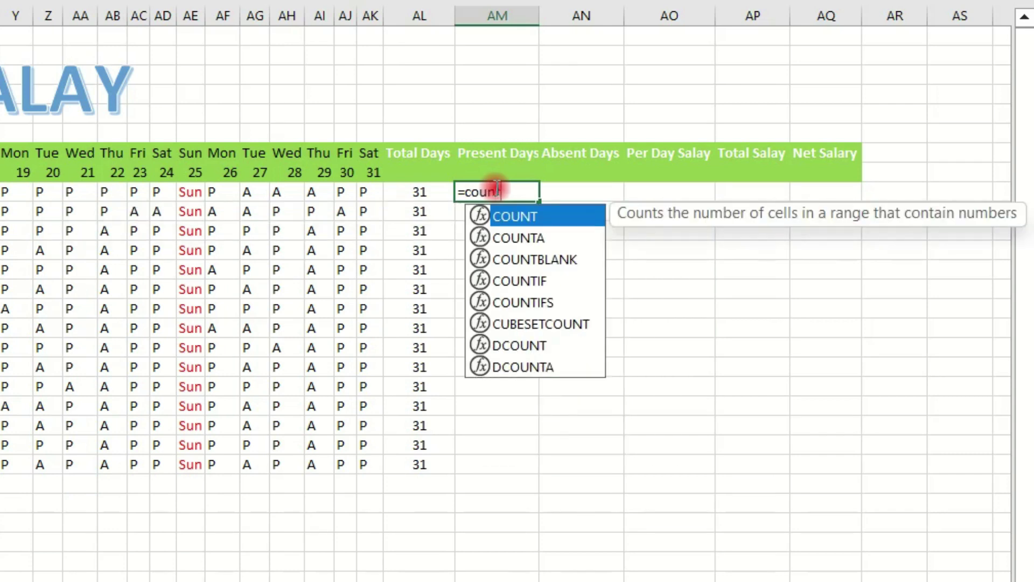
pyautogui.write('tif')
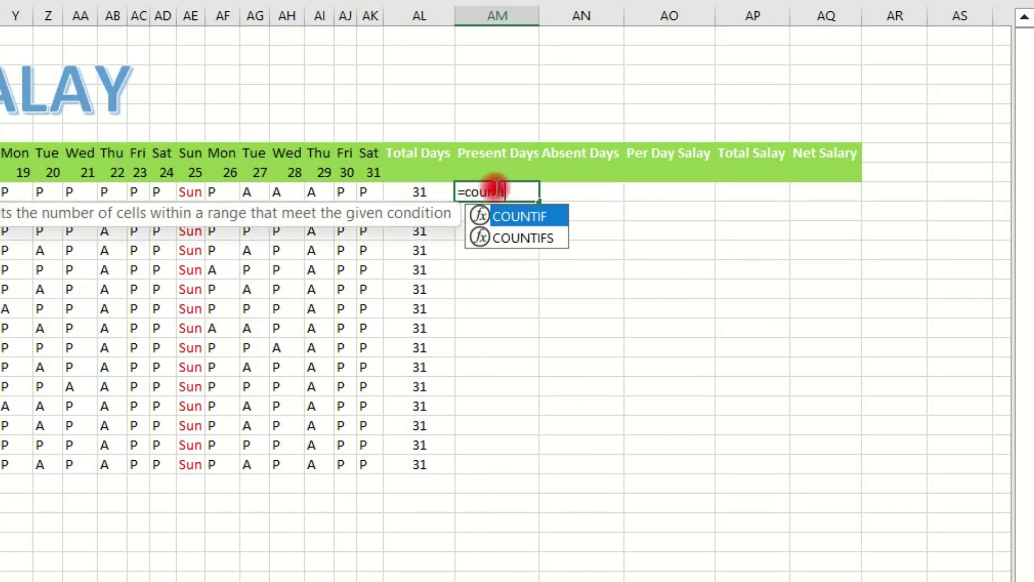
pyautogui.write('(')
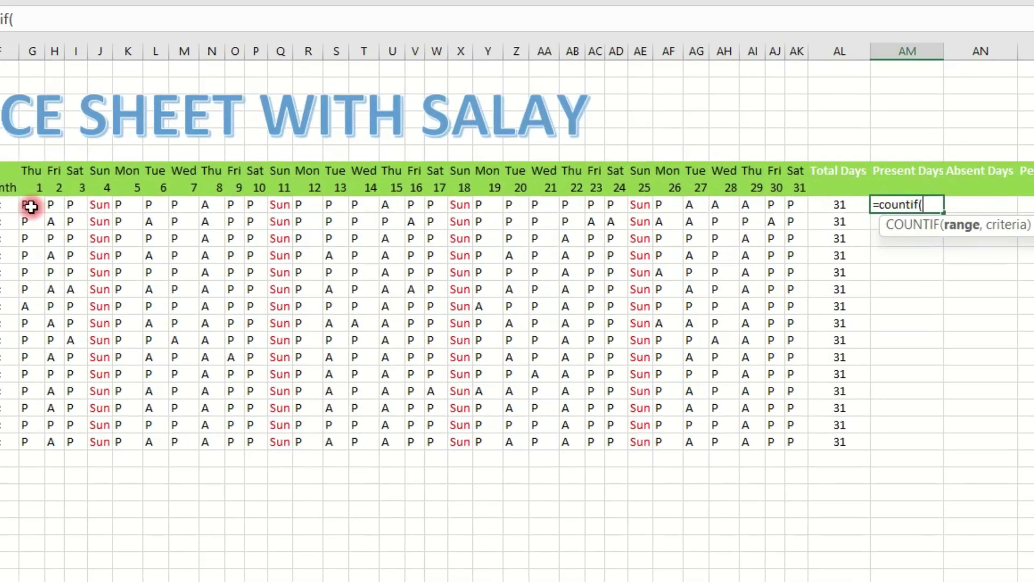
pyautogui.click(39, 207)
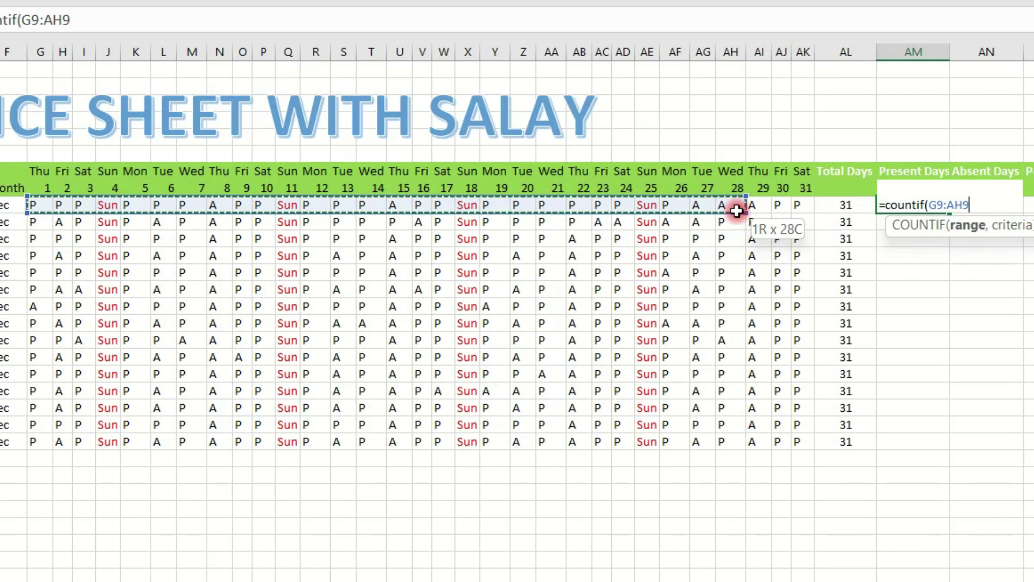
pyautogui.moveTo(39, 207); pyautogui.dragTo(799, 209)
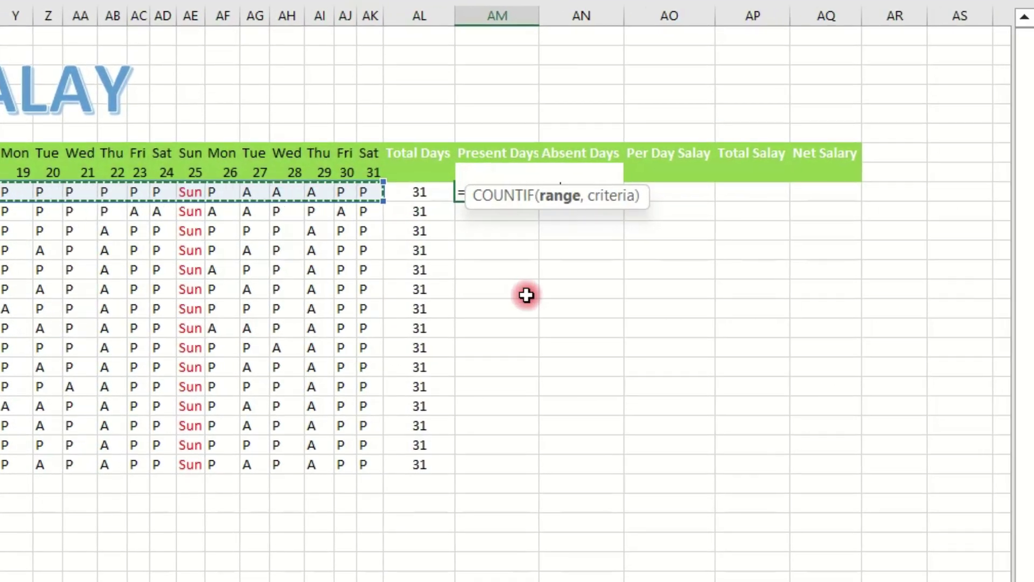
pyautogui.write(',')
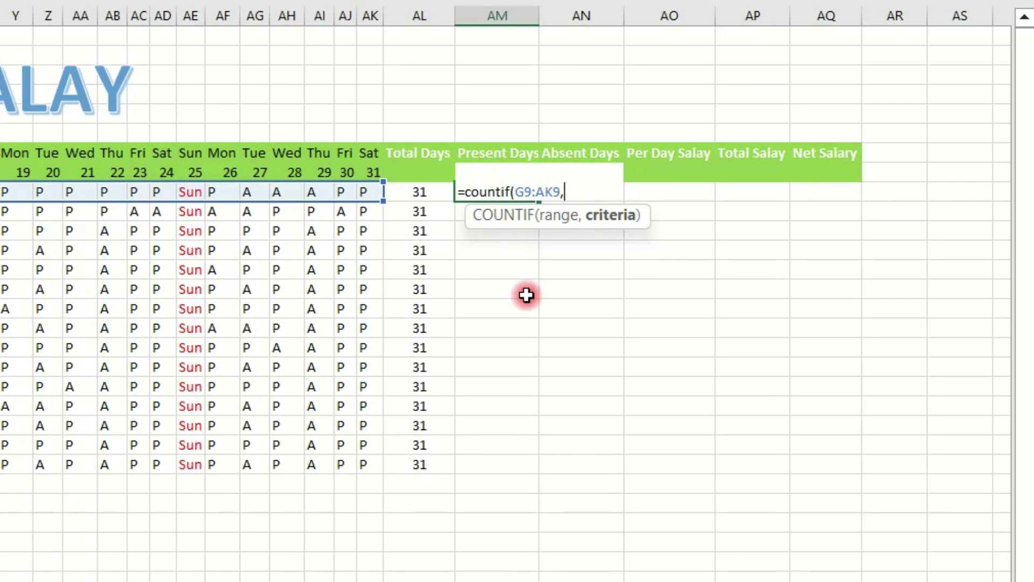
pyautogui.click(344, 192)
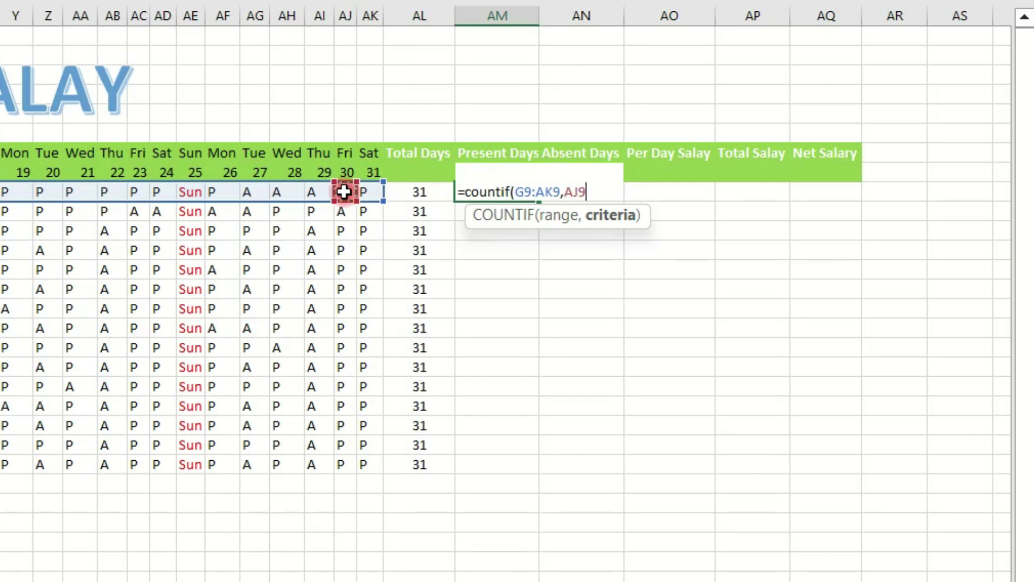
pyautogui.write(')')
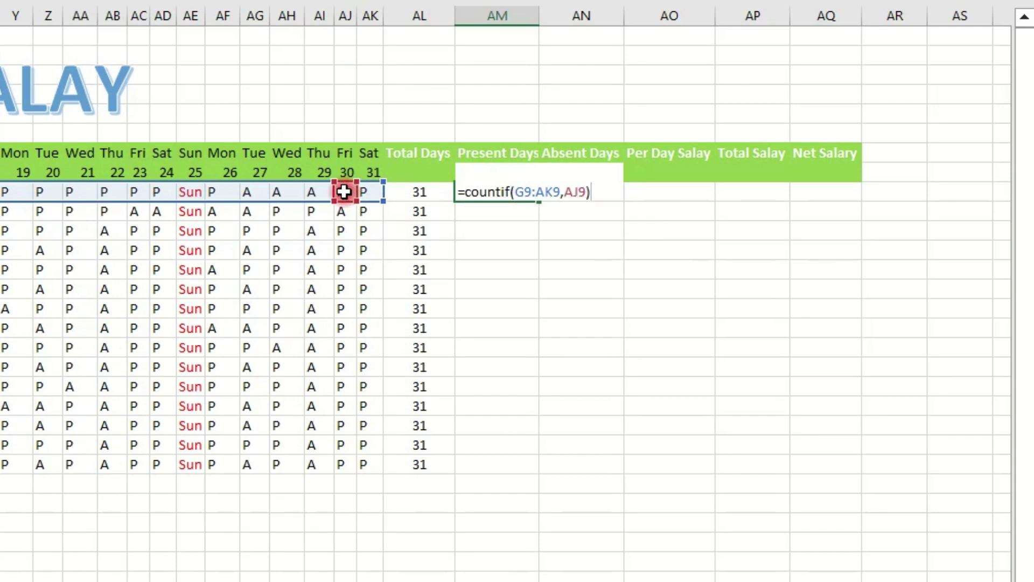
pyautogui.press('Return')
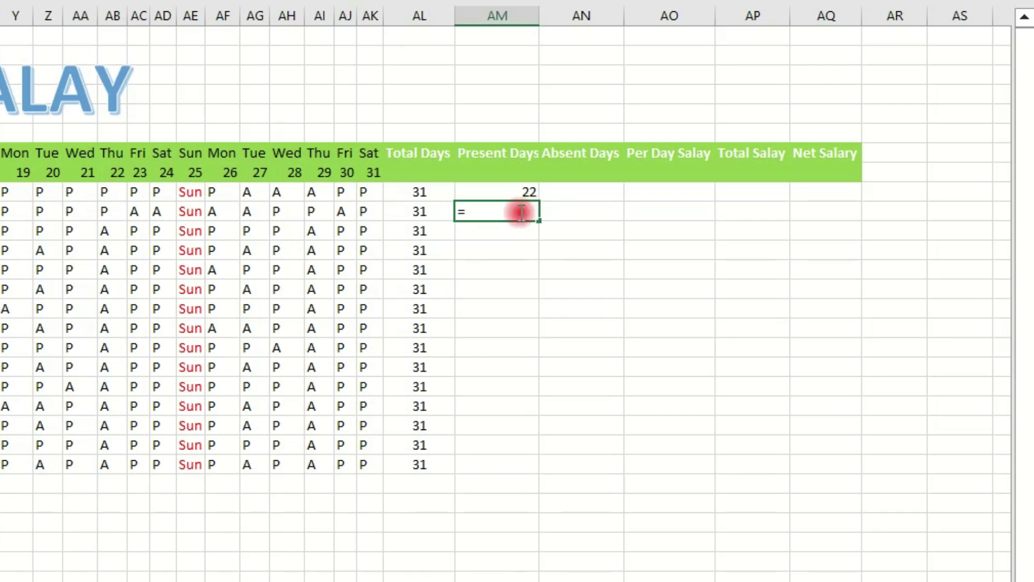
# Step: Enter =COUNTIF(G10:AK10,"P") in AM10 and copy it down to row 23
pyautogui.write('countif')
pyautogui.write('(')
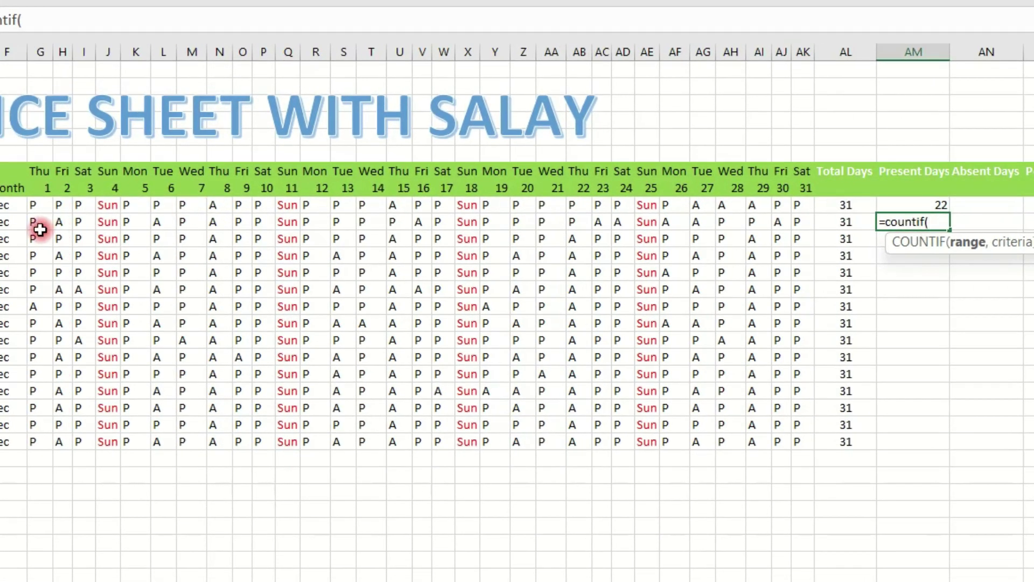
pyautogui.moveTo(39, 227); pyautogui.dragTo(795, 220)
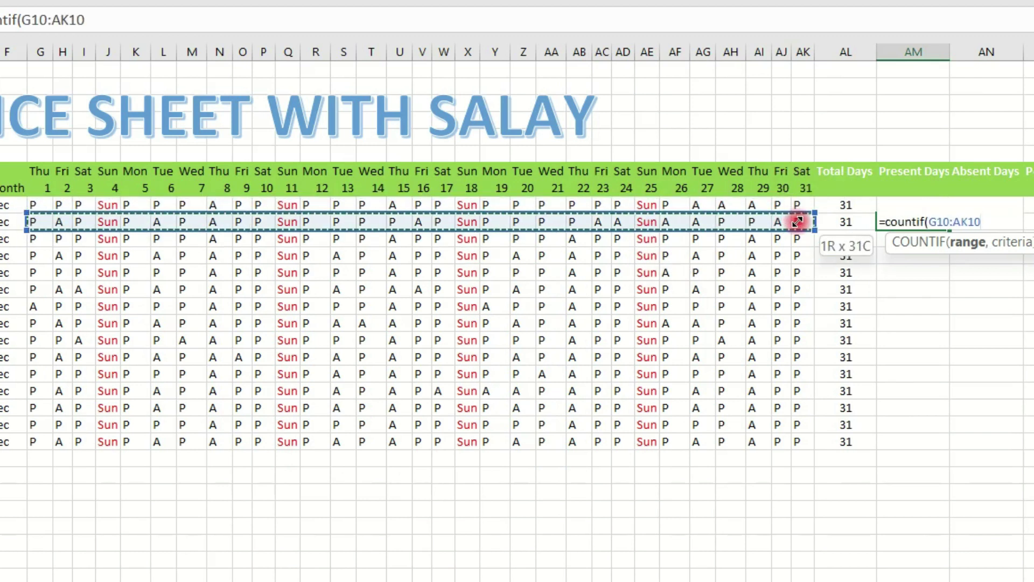
pyautogui.write(',"P')
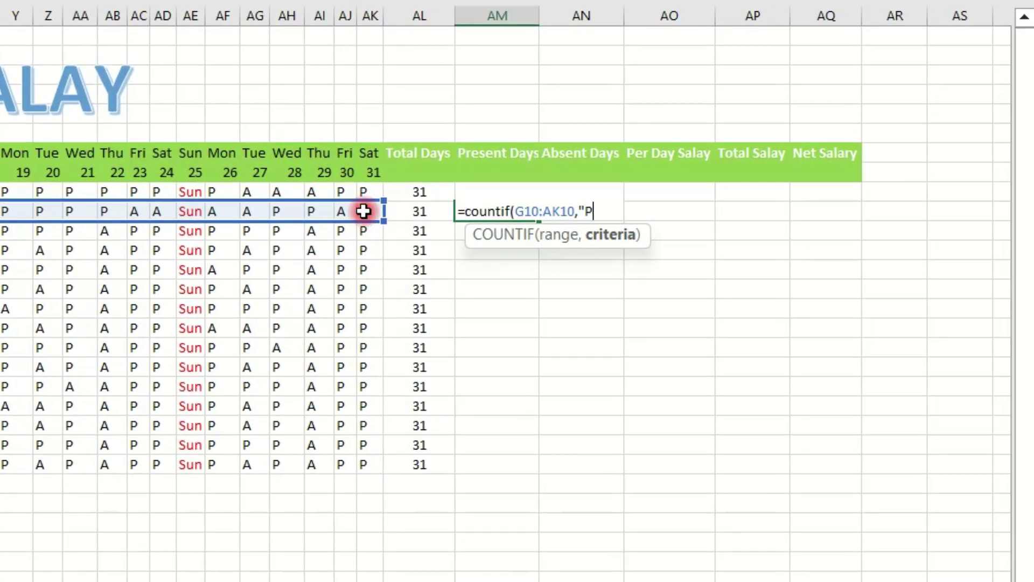
pyautogui.write('"')
pyautogui.press('Return')
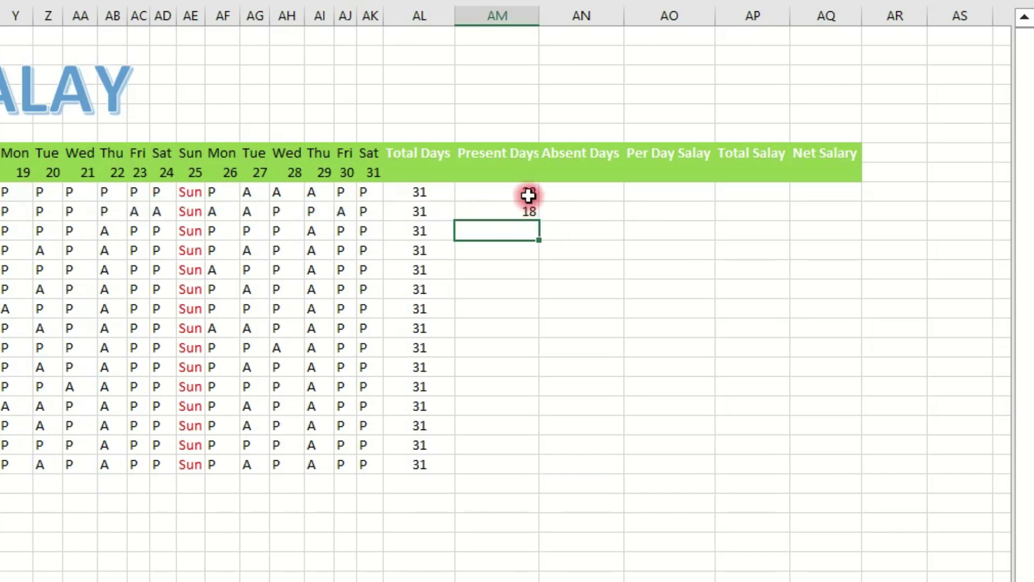
pyautogui.click(529, 208)
pyautogui.doubleClick(538, 219)
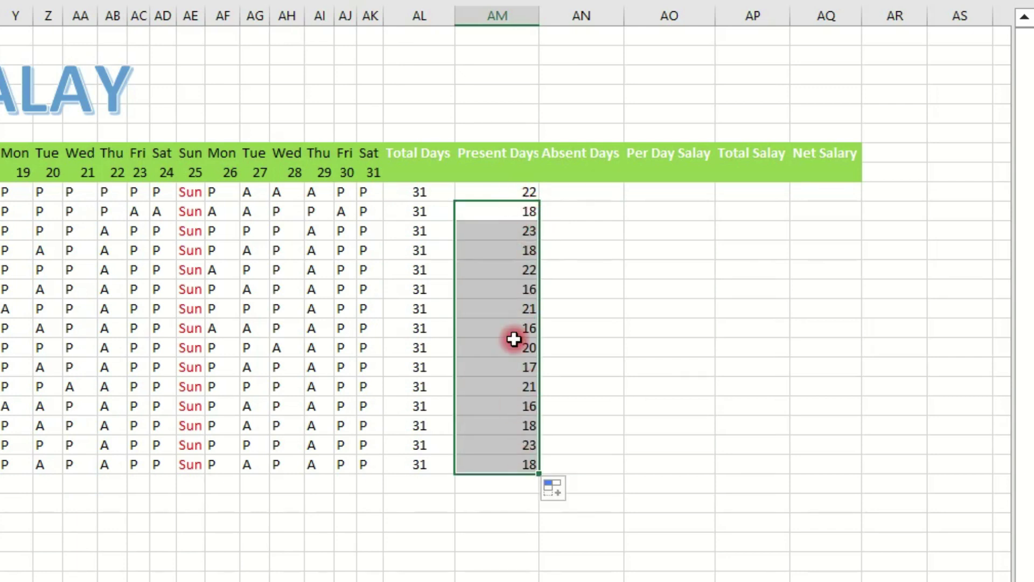
pyautogui.moveTo(519, 192); pyautogui.dragTo(522, 460)
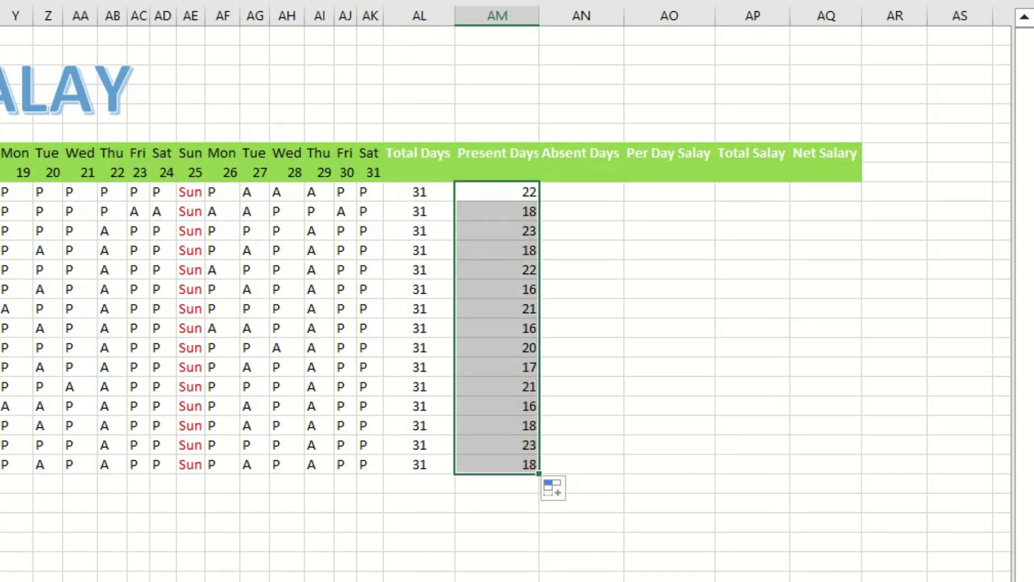
# Step: Centre the Present Days values in AM9:AM23
pyautogui.hotkey('alt', 'h')
pyautogui.press('a')
pyautogui.press('c')
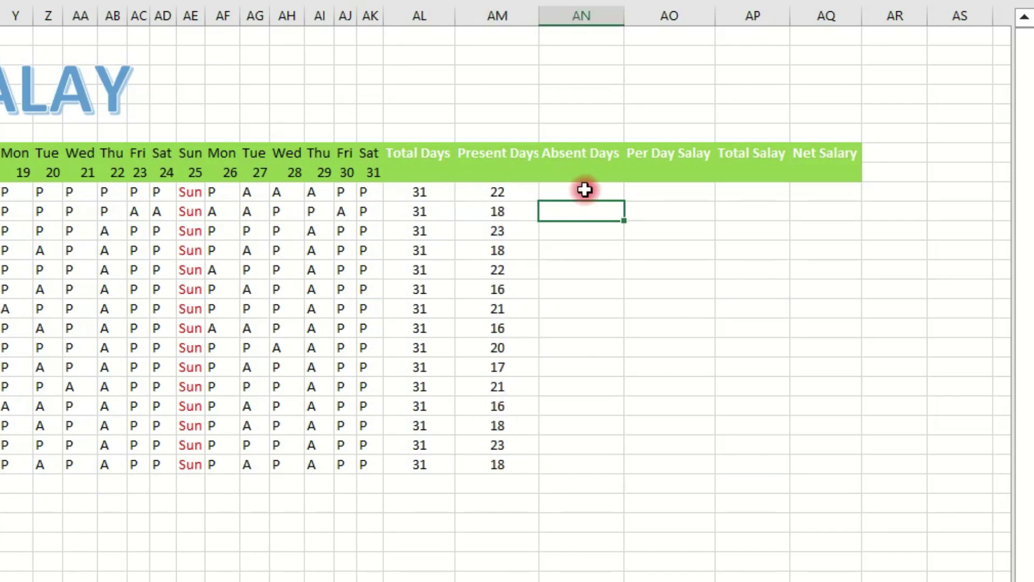
# Step: In AN9, use COUNTIF to count the first employee's A marks across the month
pyautogui.click(585, 189)
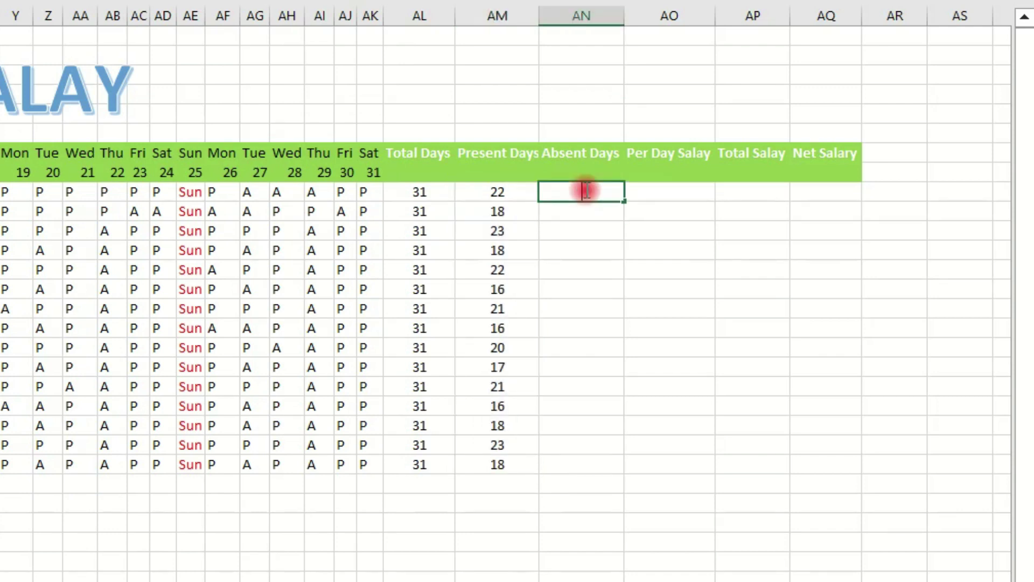
pyautogui.write('=coun')
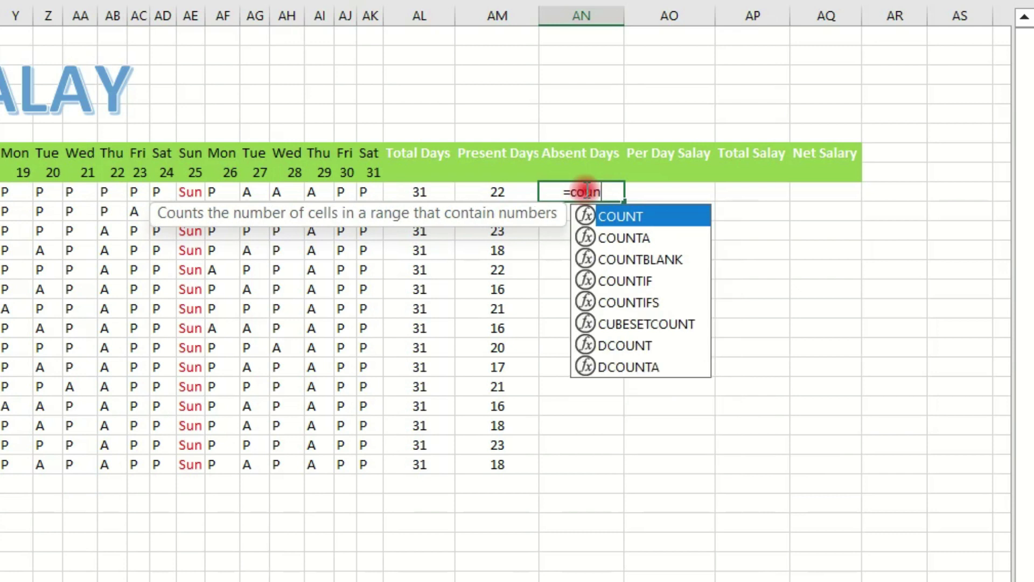
pyautogui.write('tif')
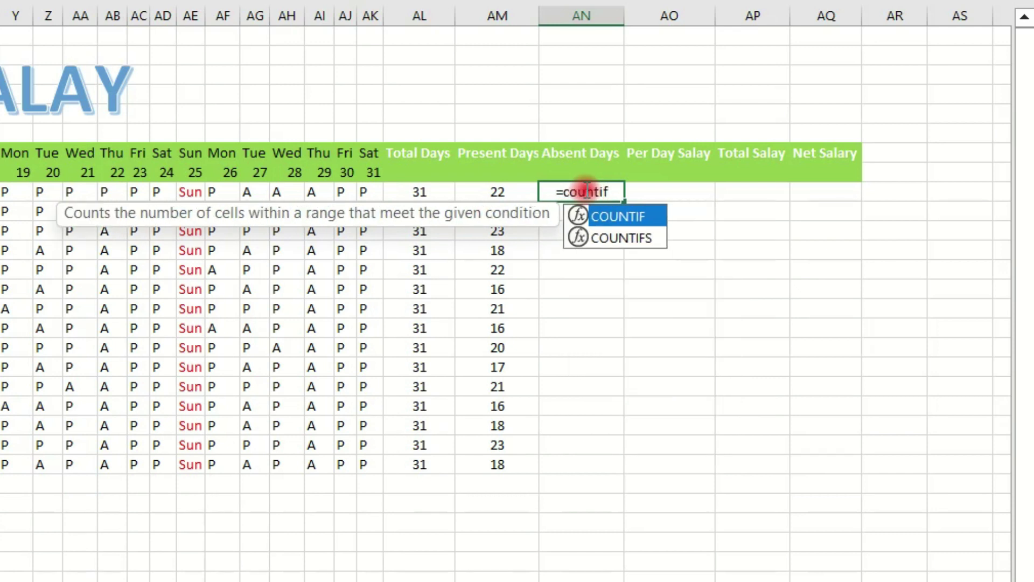
pyautogui.write('(')
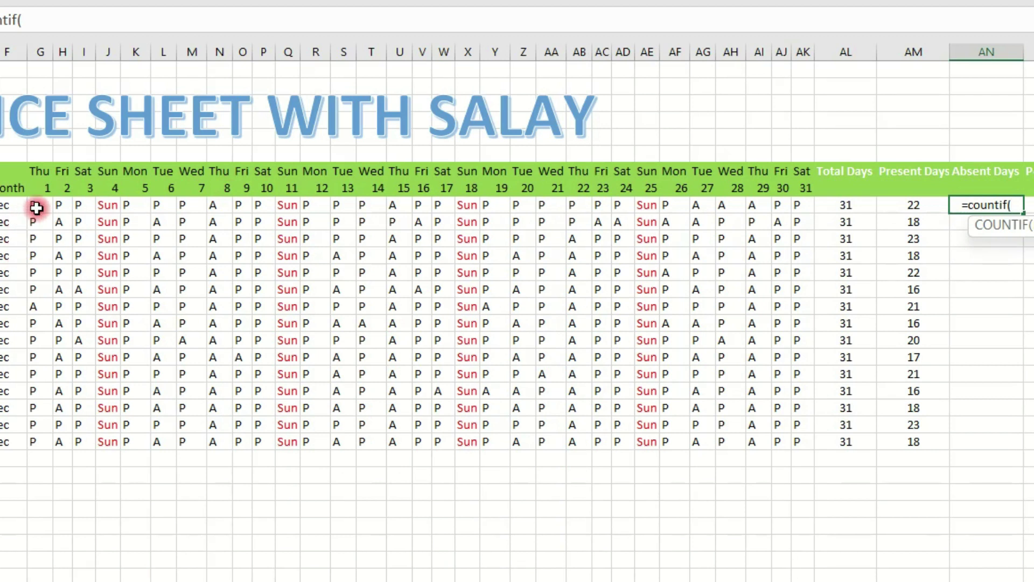
pyautogui.moveTo(36, 208); pyautogui.dragTo(801, 207)
pyautogui.write(',')
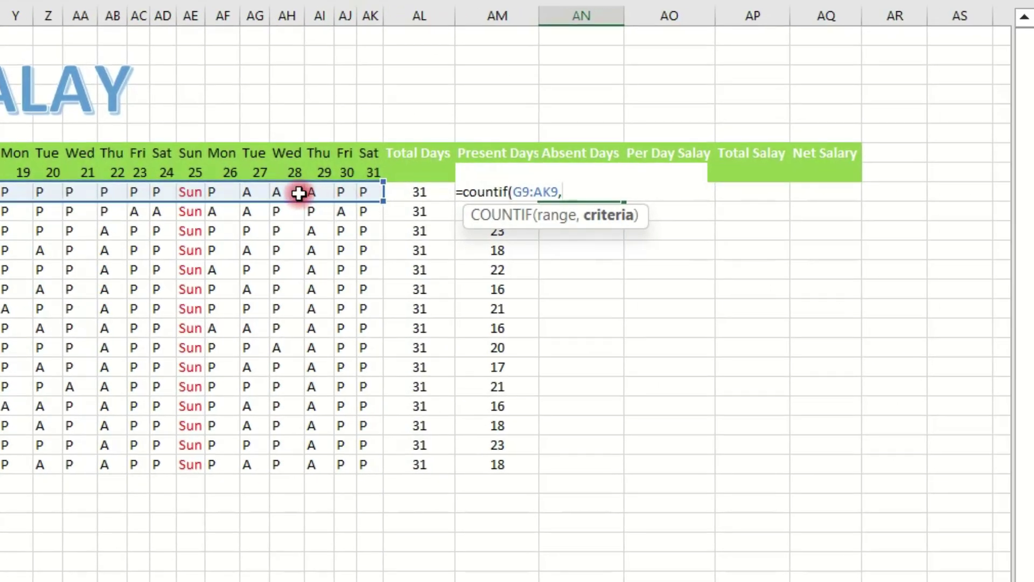
pyautogui.click(280, 193)
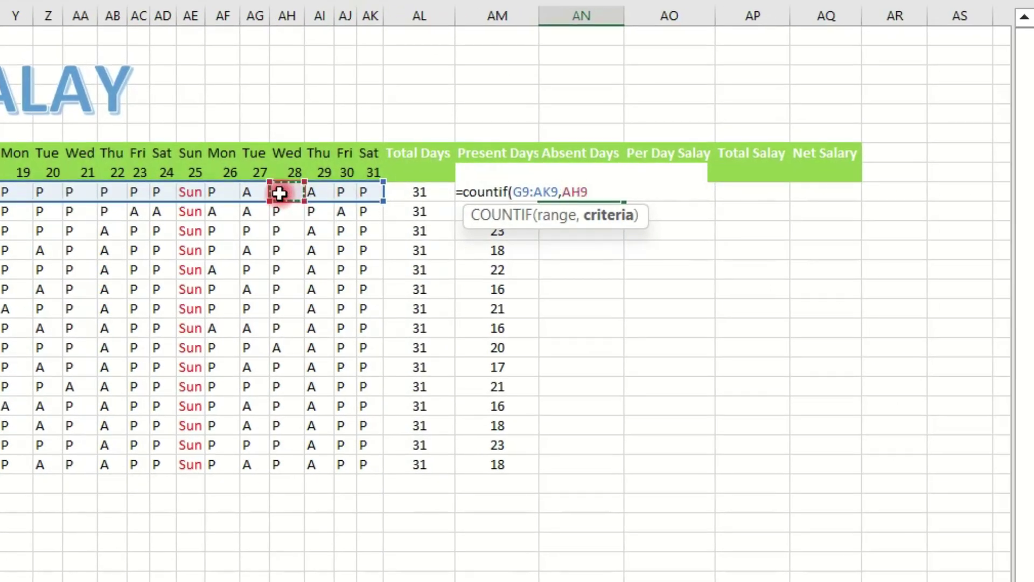
pyautogui.write(')')
pyautogui.press('Return')
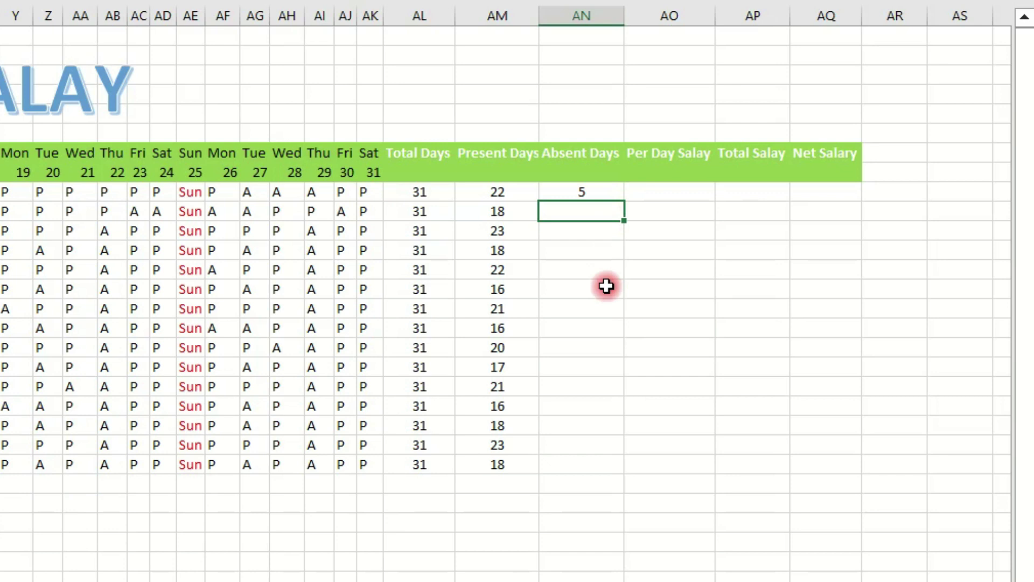
# Step: Enter the second row's Absent Days COUNTIF and copy it down to all 15 employees
pyautogui.write('=co')
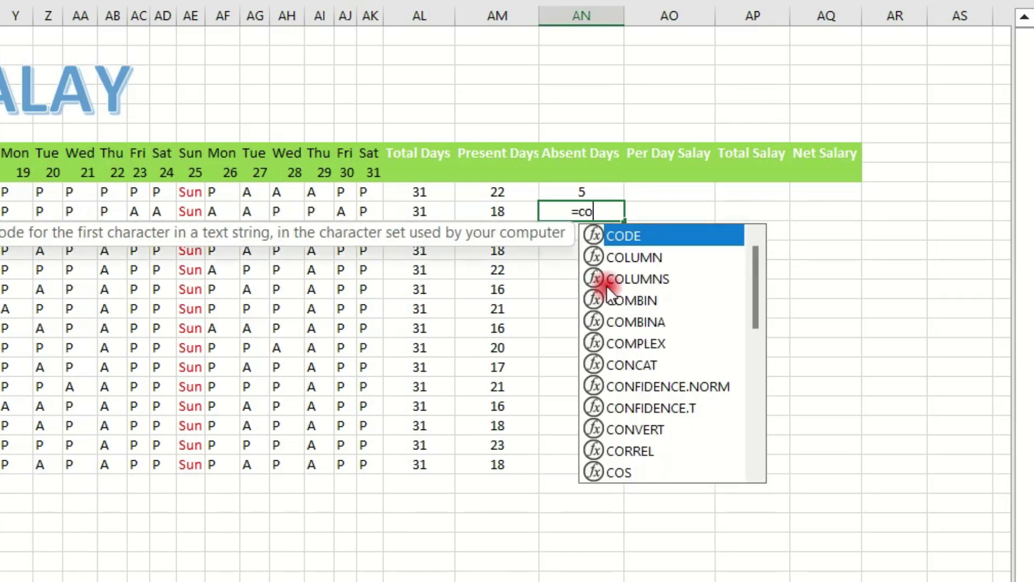
pyautogui.write('untif')
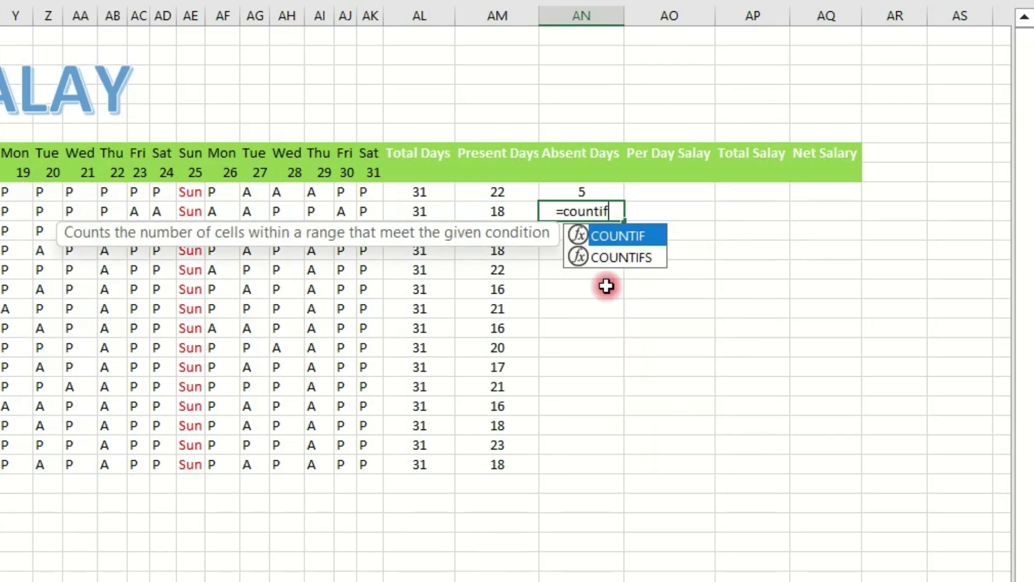
pyautogui.write('(')
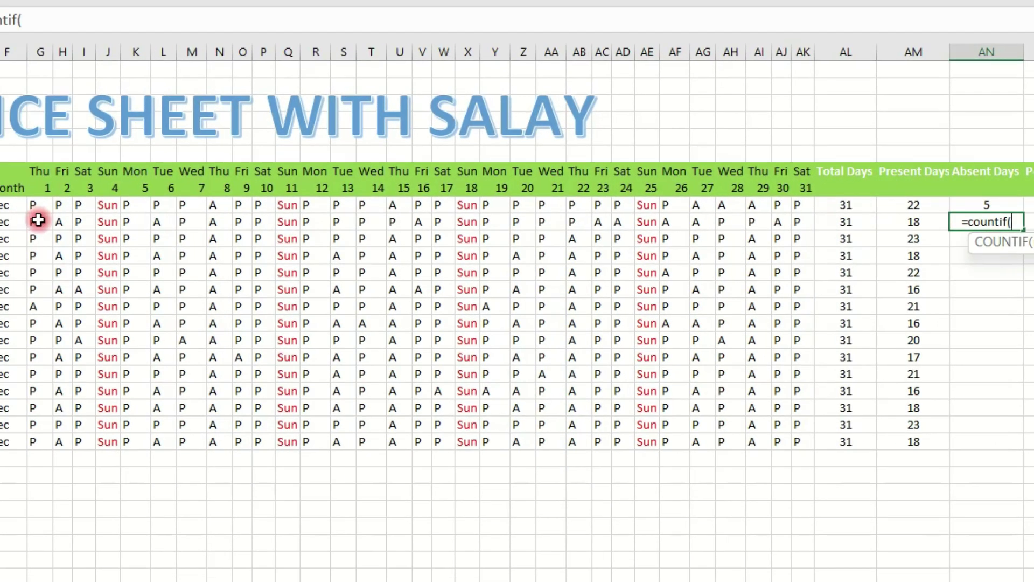
pyautogui.moveTo(38, 220); pyautogui.dragTo(803, 222)
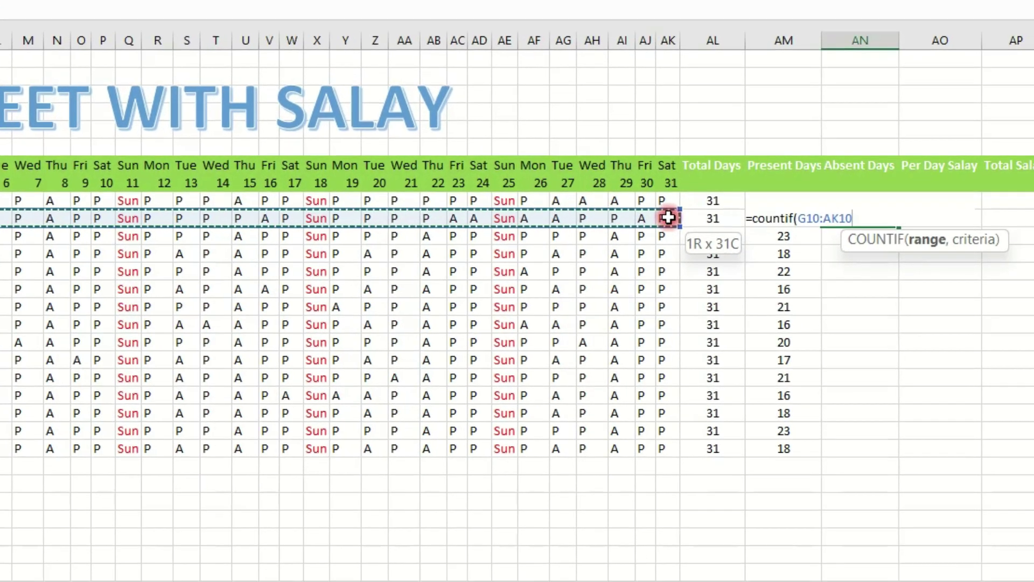
pyautogui.write(',"A')
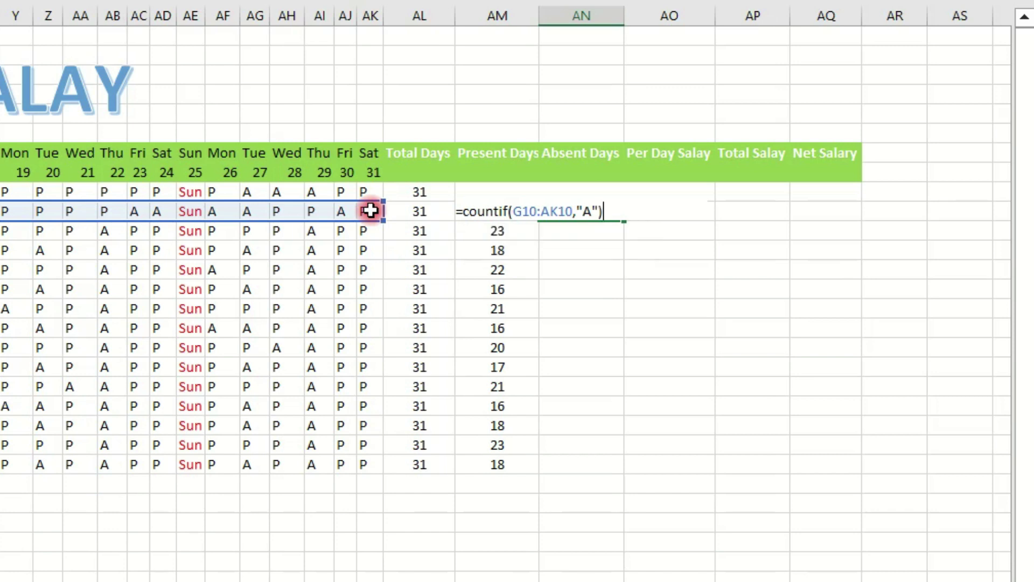
pyautogui.press('Return')
pyautogui.click(600, 212)
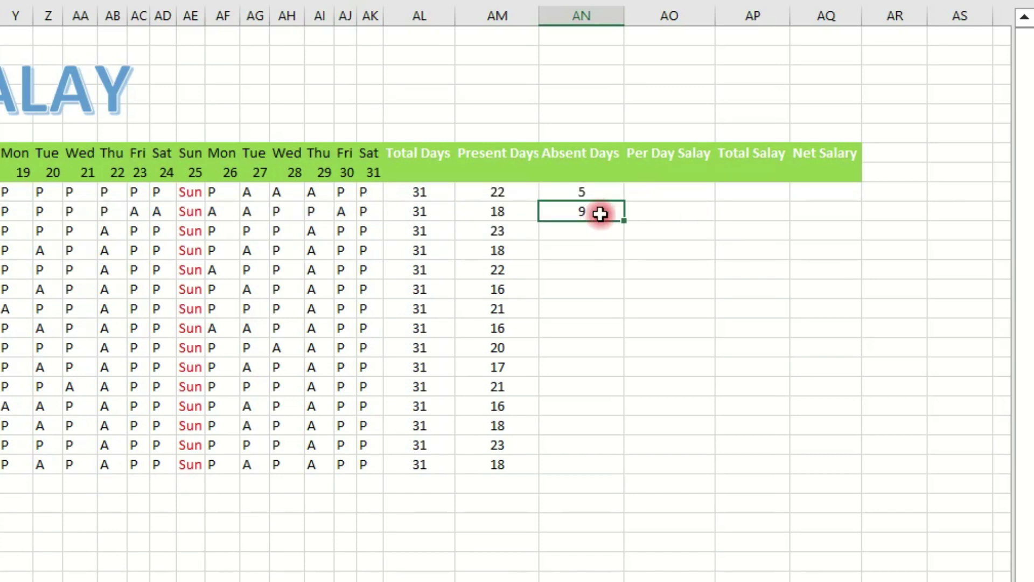
pyautogui.doubleClick(623, 221)
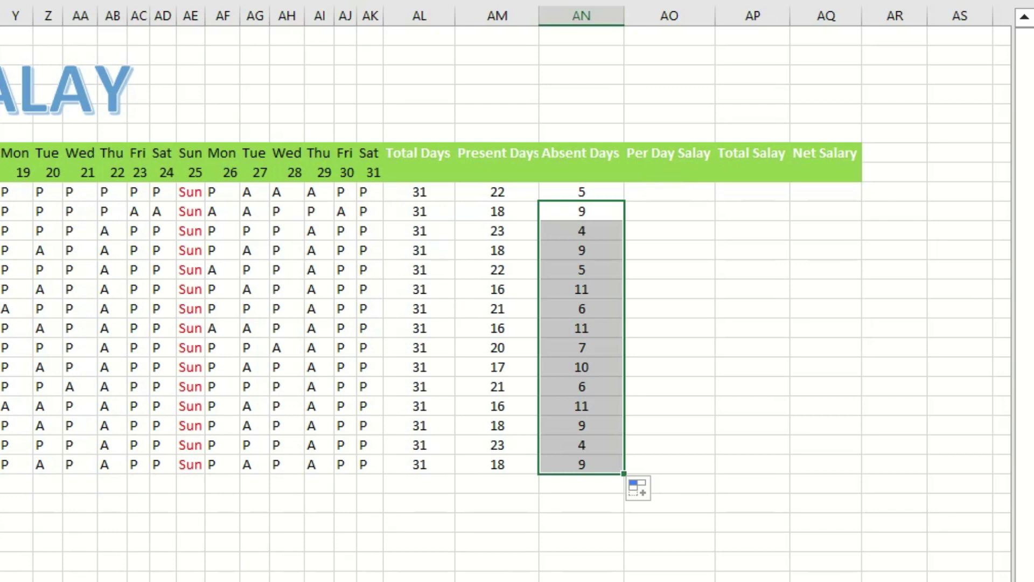
# Step: Enter the 15 per-day salaries in AO9:AO23, starting at 450 and ranging from 350 to 900
pyautogui.click(668, 192)
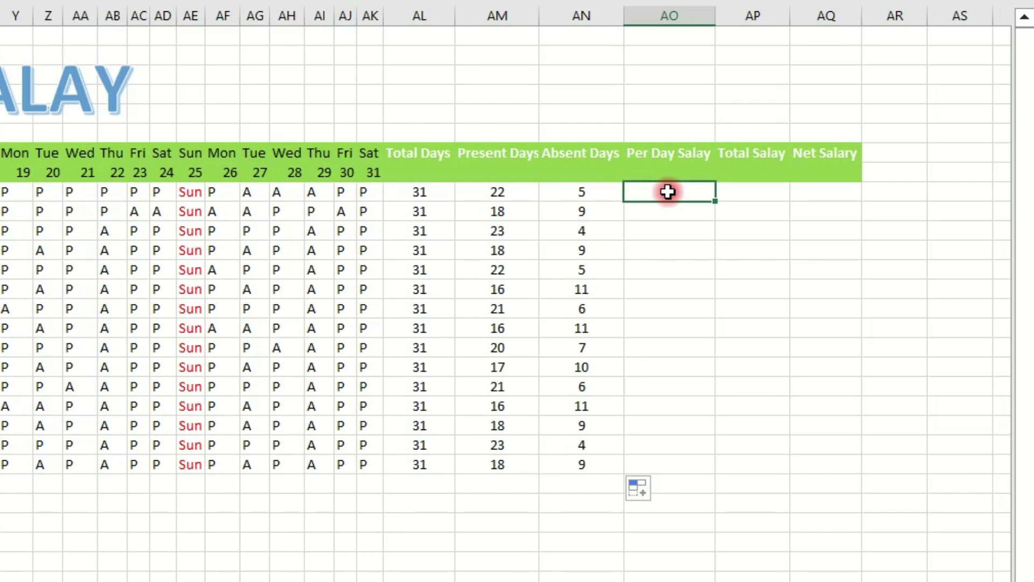
pyautogui.write('450')
pyautogui.press('Return')
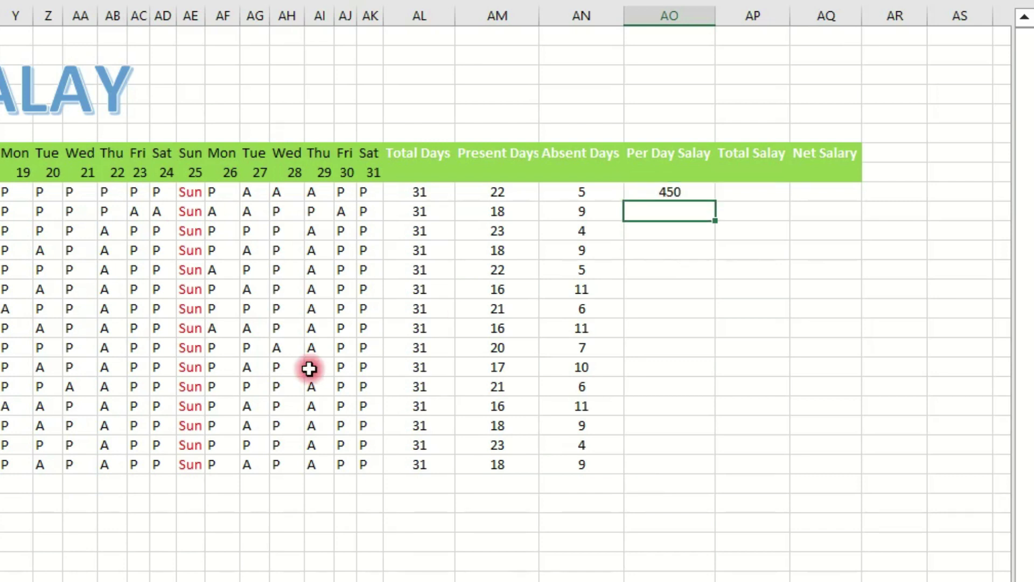
pyautogui.write('500')
pyautogui.press('Return')
pyautogui.write('3')
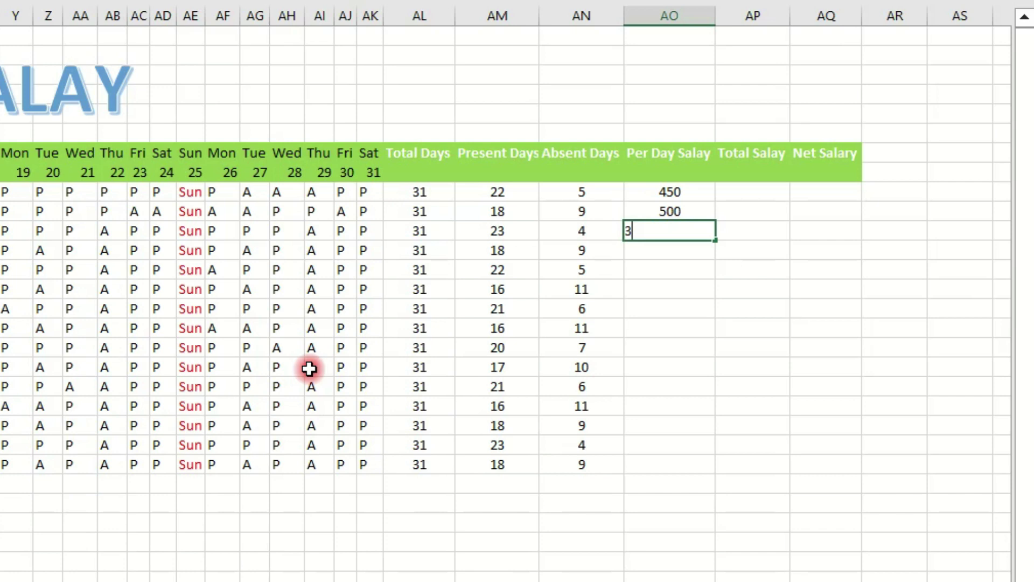
pyautogui.press('Return')
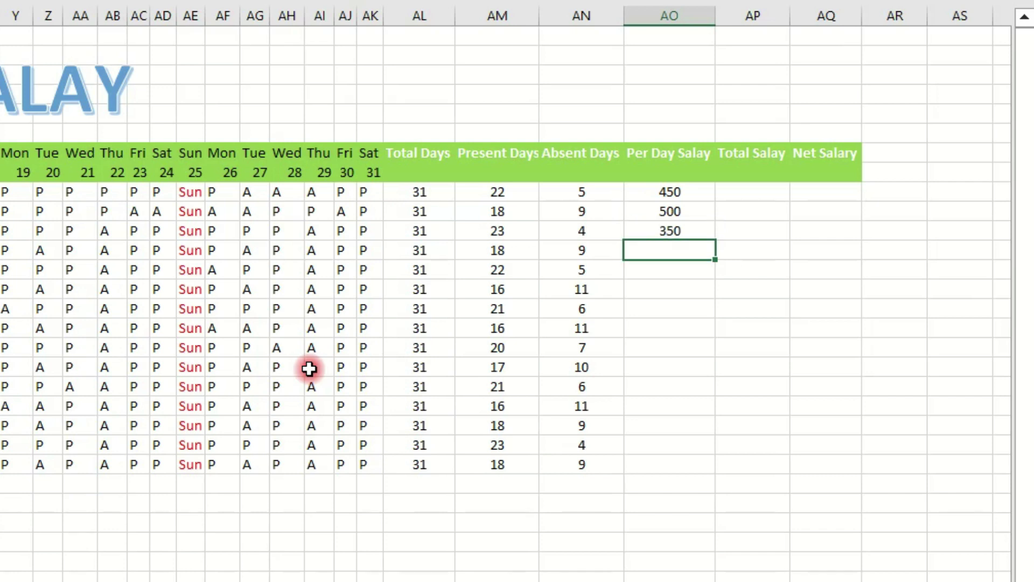
pyautogui.write('750 650')
pyautogui.press('Return')
pyautogui.write('650 550 850 700 500 600 400')
pyautogui.press('Return')
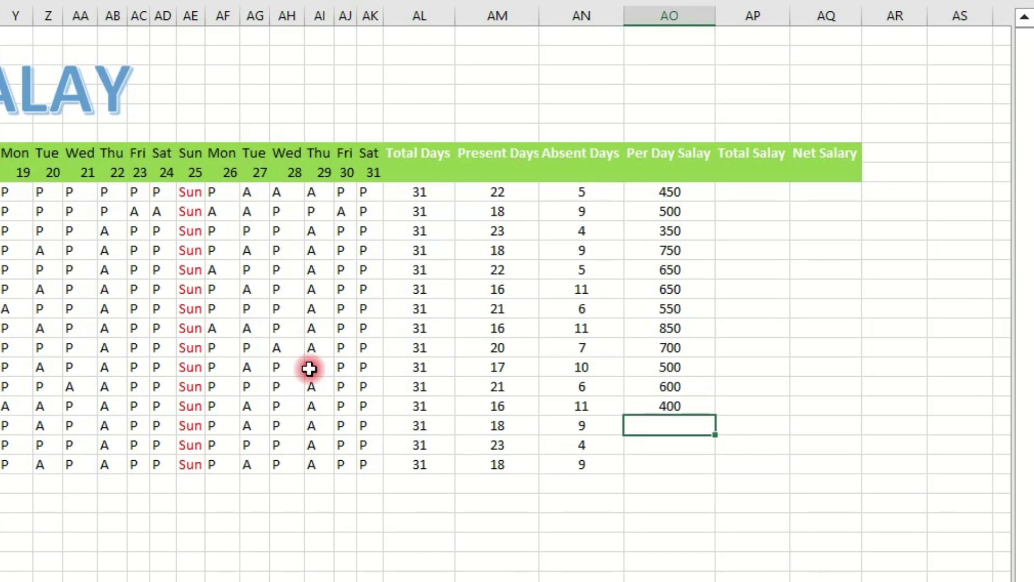
pyautogui.press('Return')
pyautogui.write('900')
pyautogui.press('Return')
pyautogui.press('Return')
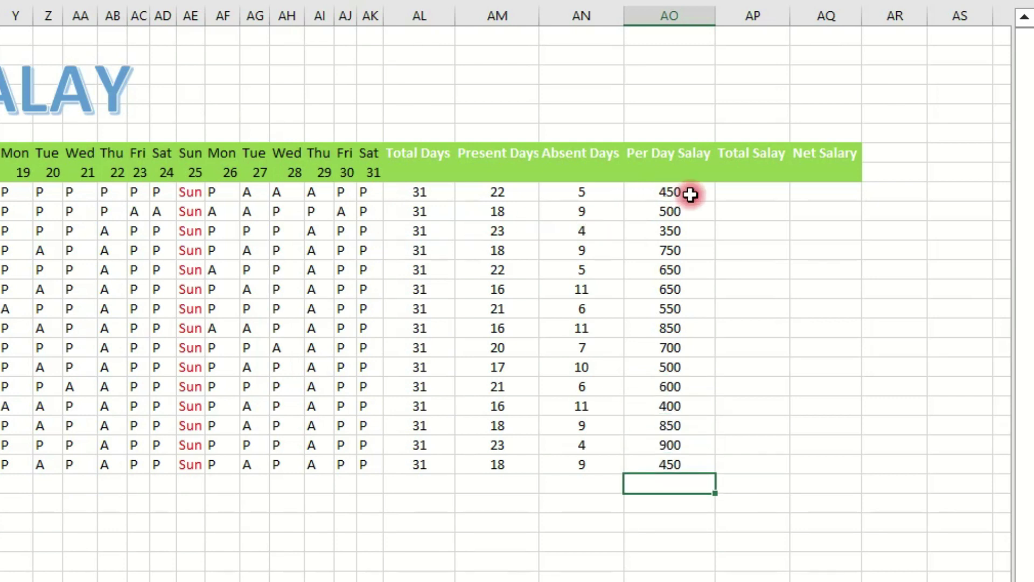
pyautogui.click(757, 193)
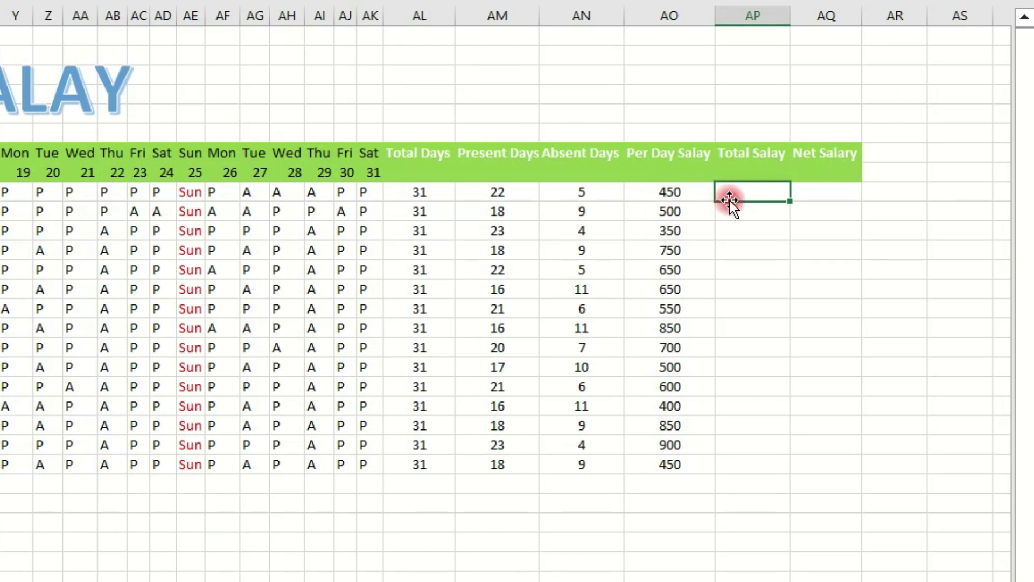
# Step: Enter =AL9*AO9 in AP9 and copy it down, giving totals from 10850 to 27900
pyautogui.write('=')
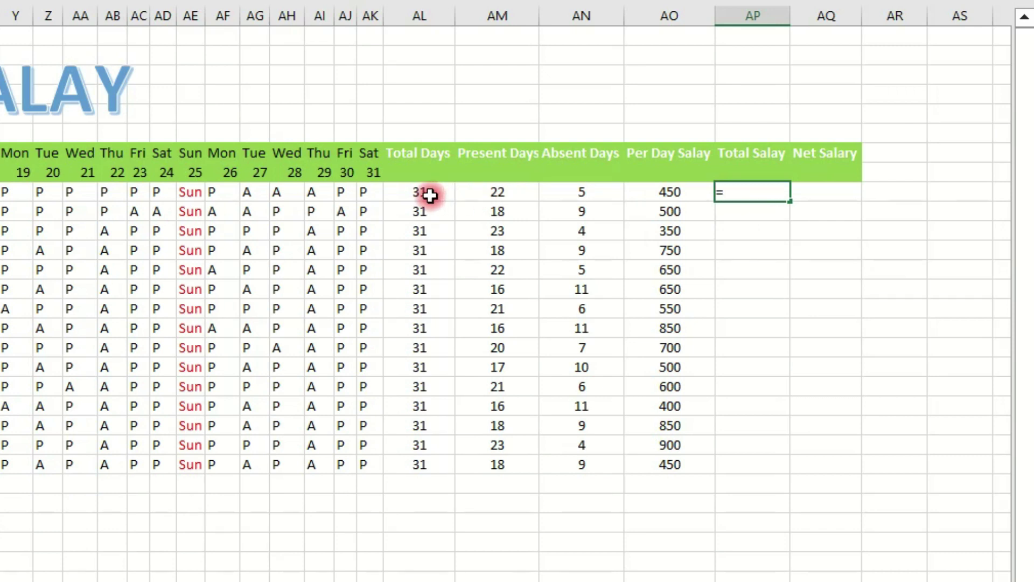
pyautogui.click(429, 195)
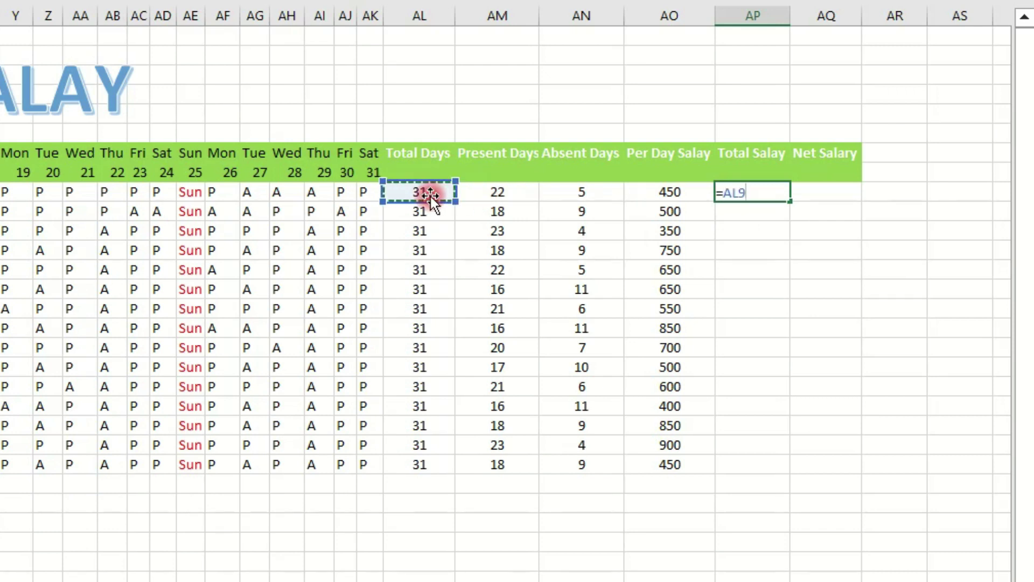
pyautogui.write('*')
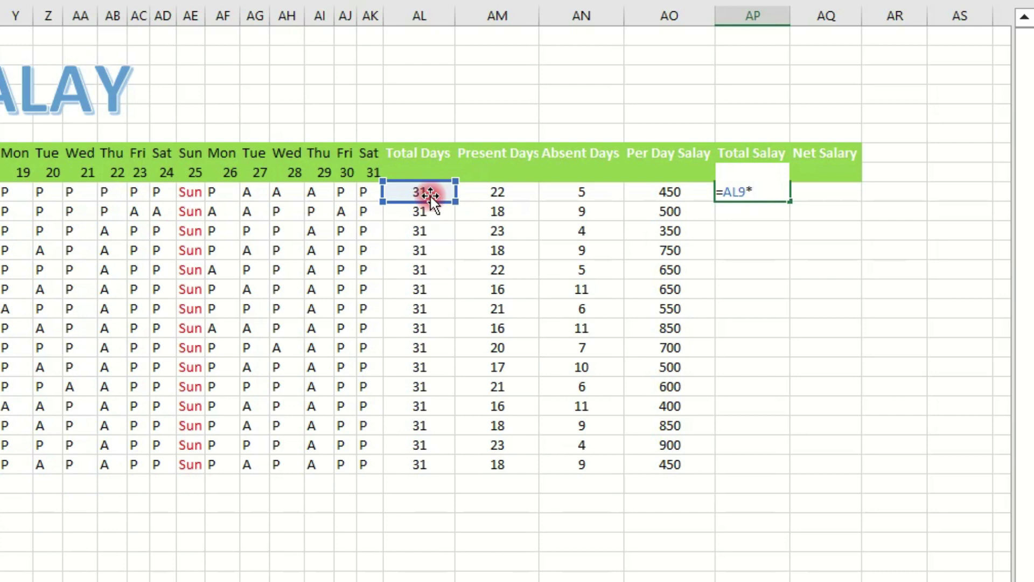
pyautogui.click(673, 192)
pyautogui.press('Return')
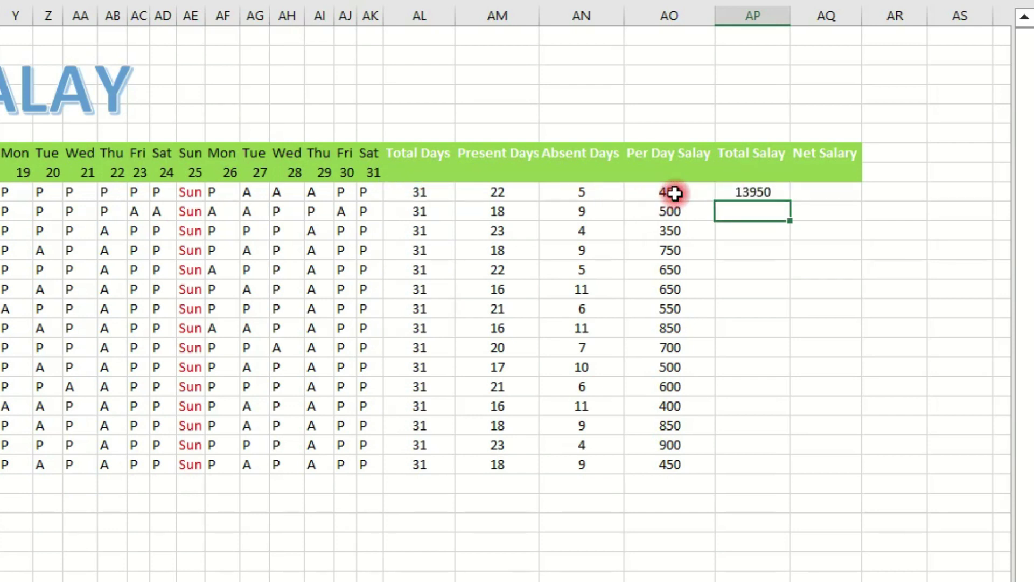
pyautogui.click(778, 192)
pyautogui.doubleClick(790, 202)
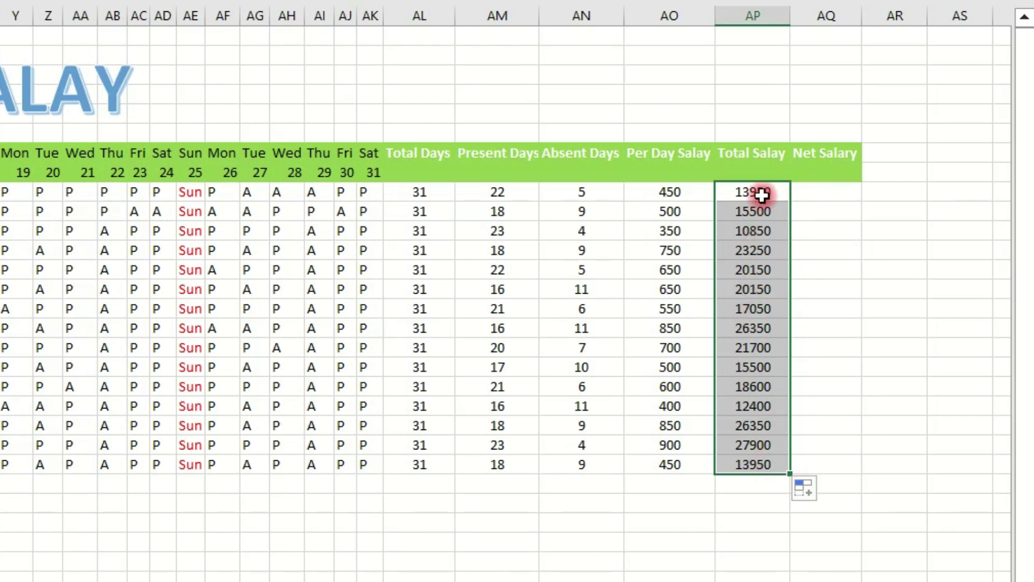
pyautogui.press('Right')
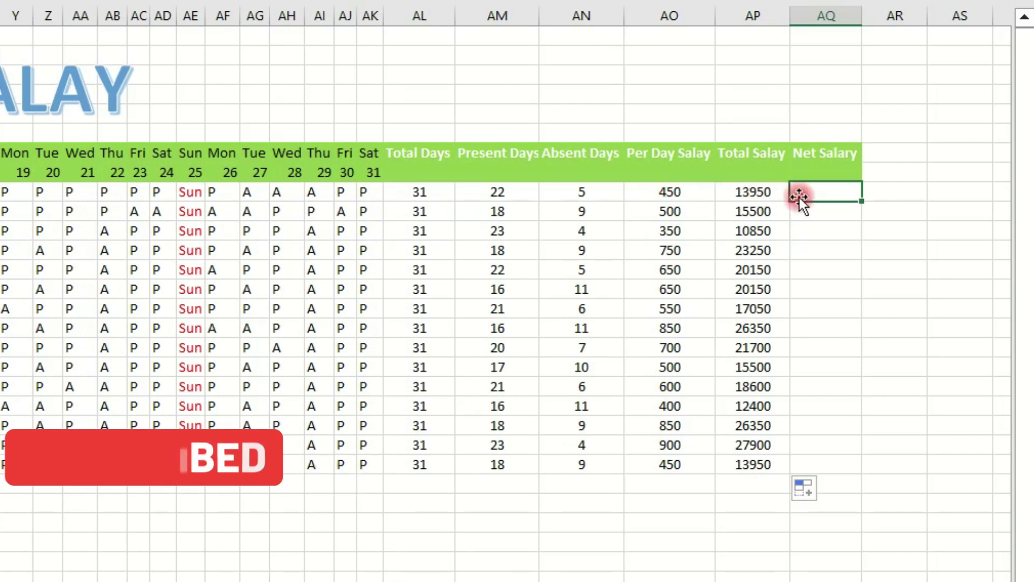
# Step: Enter =AP9-(AN9*AO9) in AQ9 and fill it down to AQ23, giving 8000 to 24300
pyautogui.write('=')
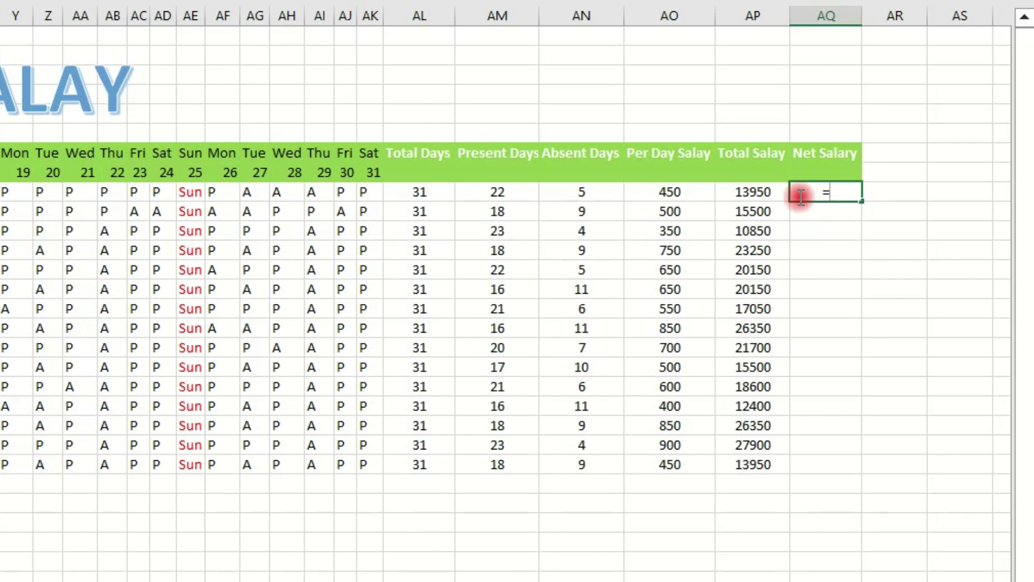
pyautogui.click(756, 194)
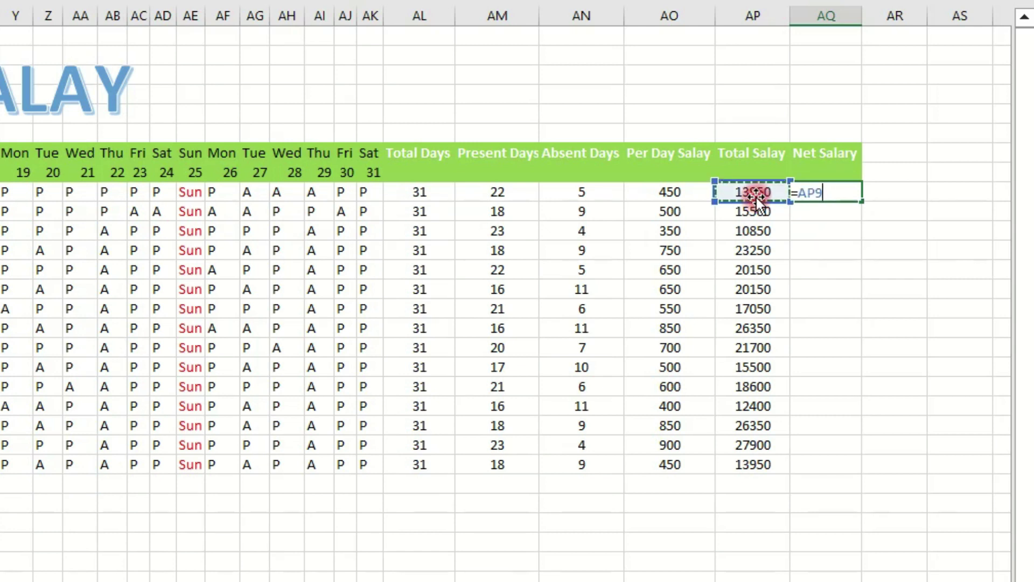
pyautogui.write('-(')
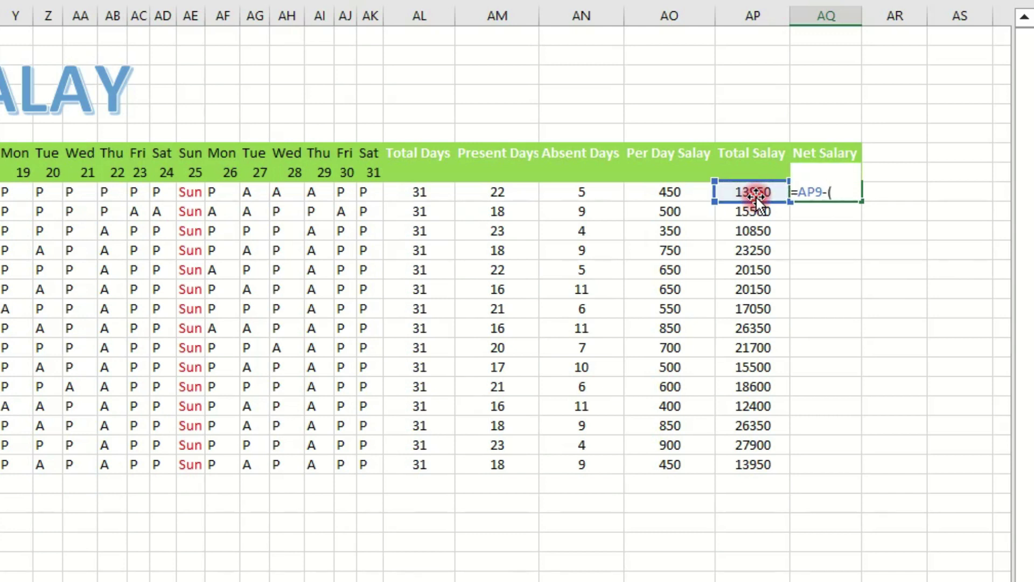
pyautogui.click(589, 194)
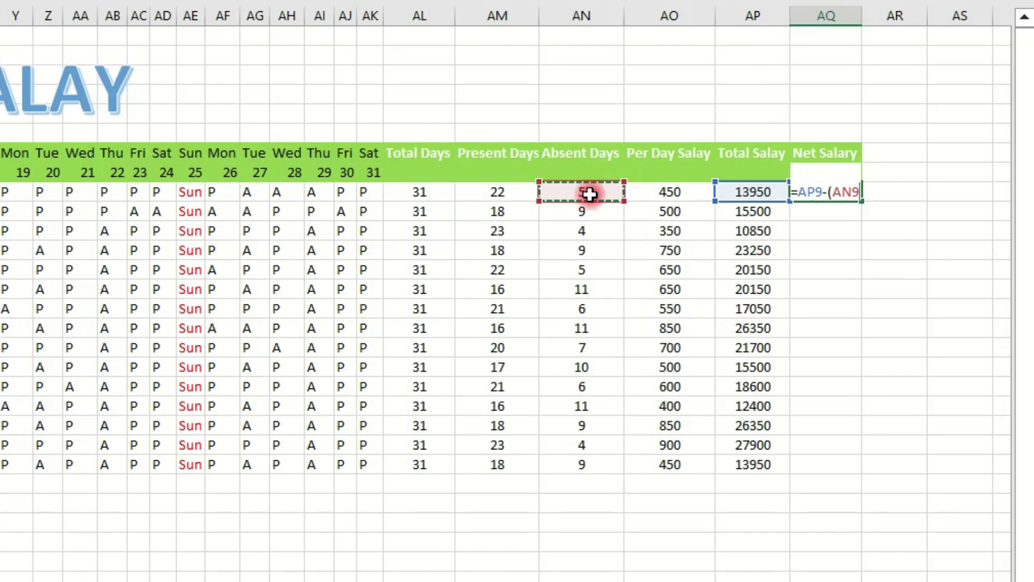
pyautogui.write('*')
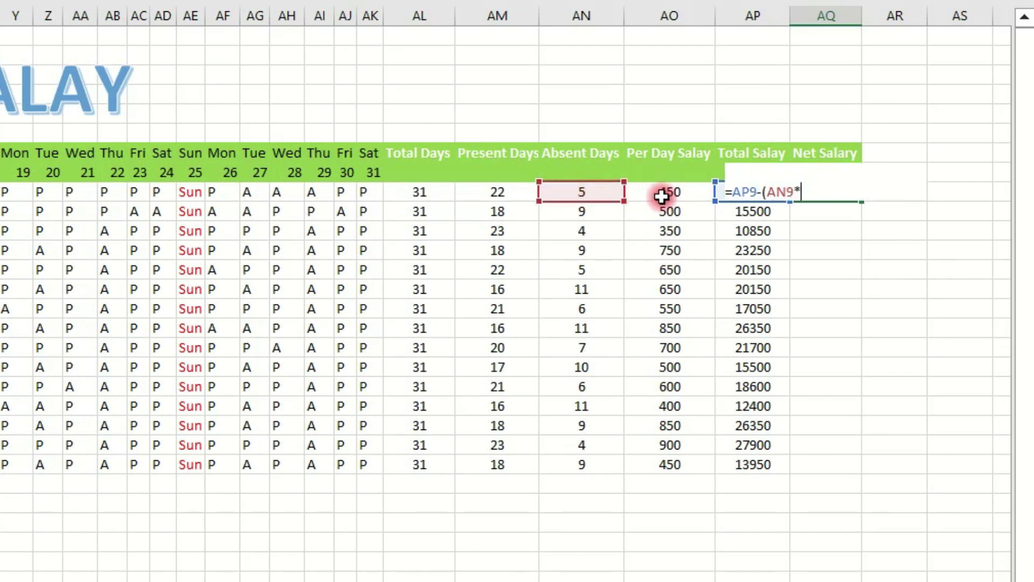
pyautogui.click(664, 199)
pyautogui.write(')')
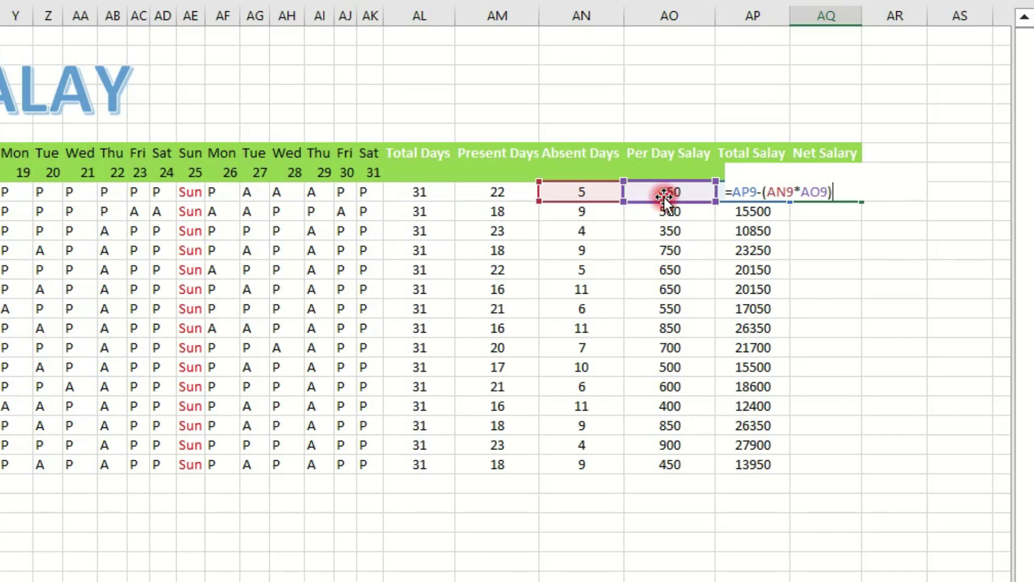
pyautogui.press('Return')
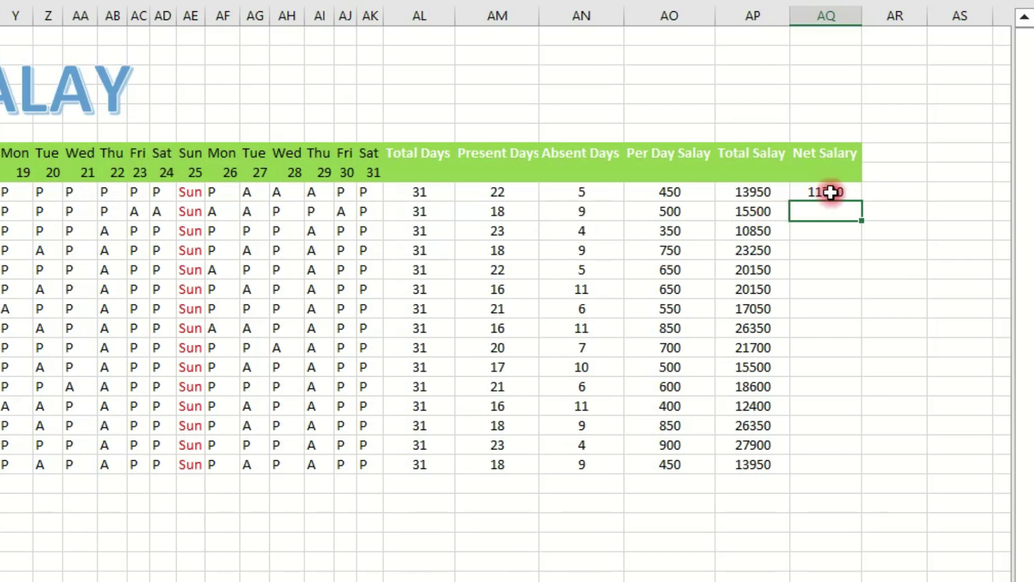
pyautogui.click(840, 194)
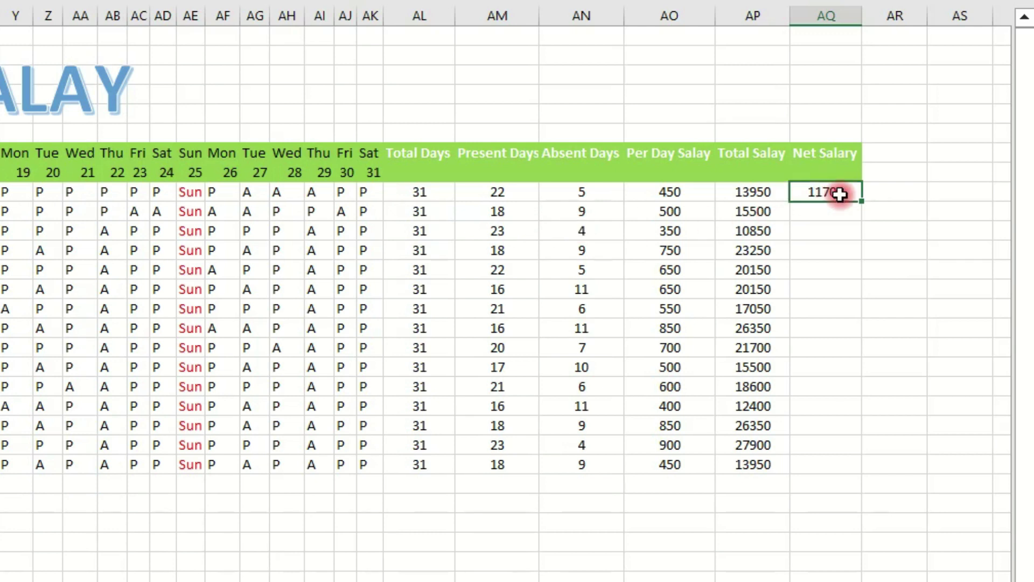
pyautogui.doubleClick(865, 202)
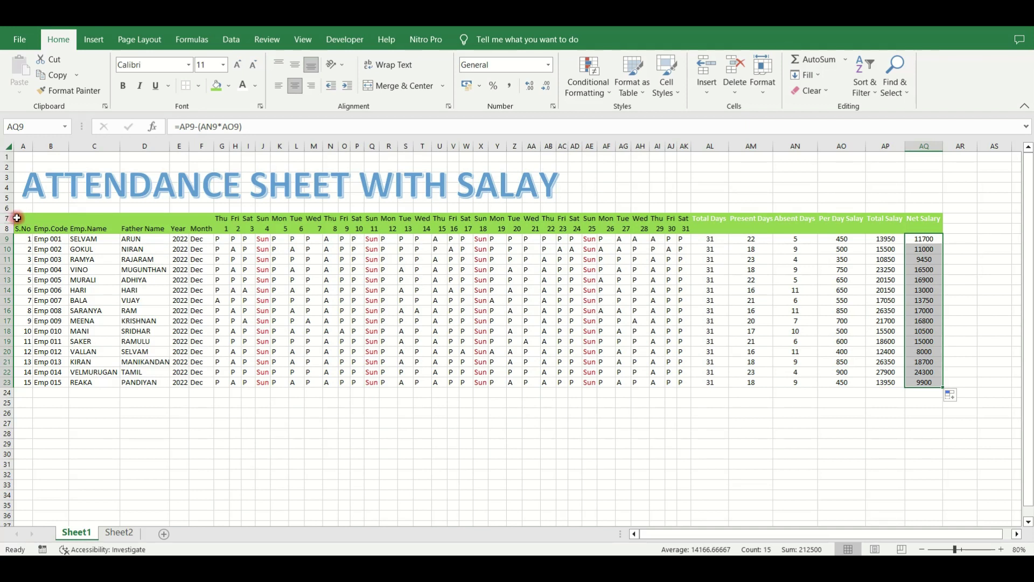
# Step: Apply All Borders to the range A7:AQ23
pyautogui.click(17, 218)
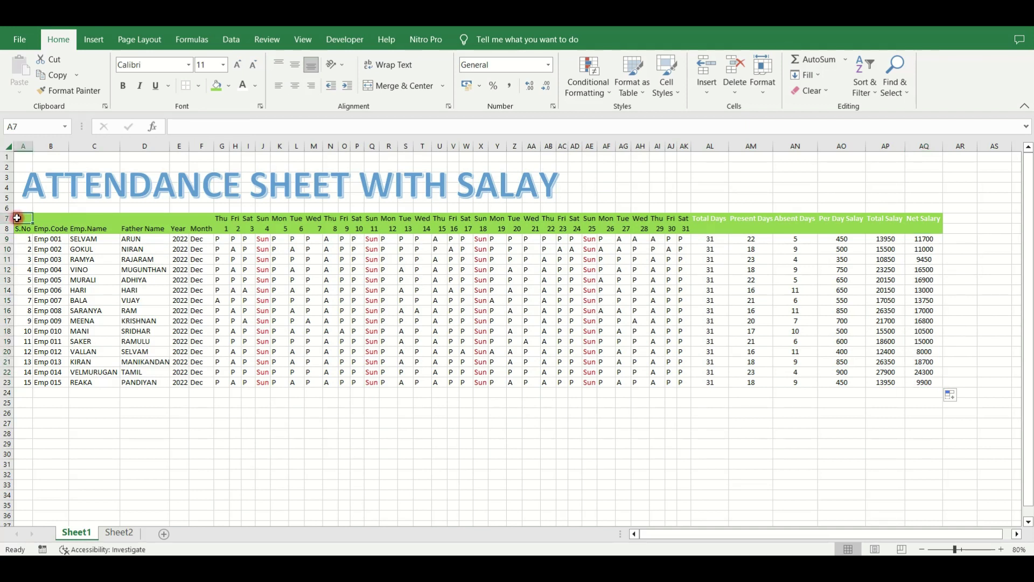
pyautogui.moveTo(17, 217); pyautogui.dragTo(934, 379)
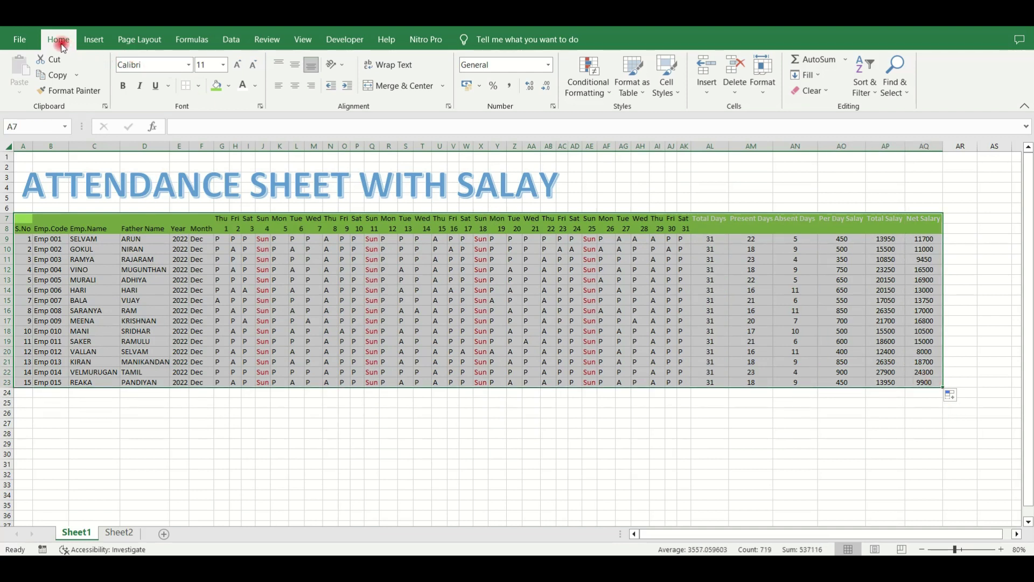
pyautogui.click(198, 86)
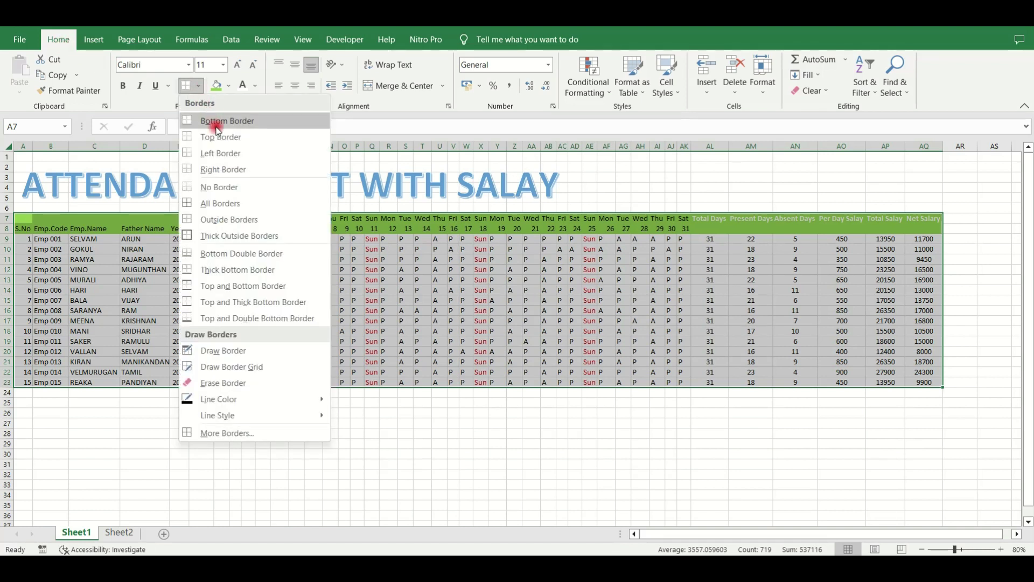
pyautogui.click(231, 204)
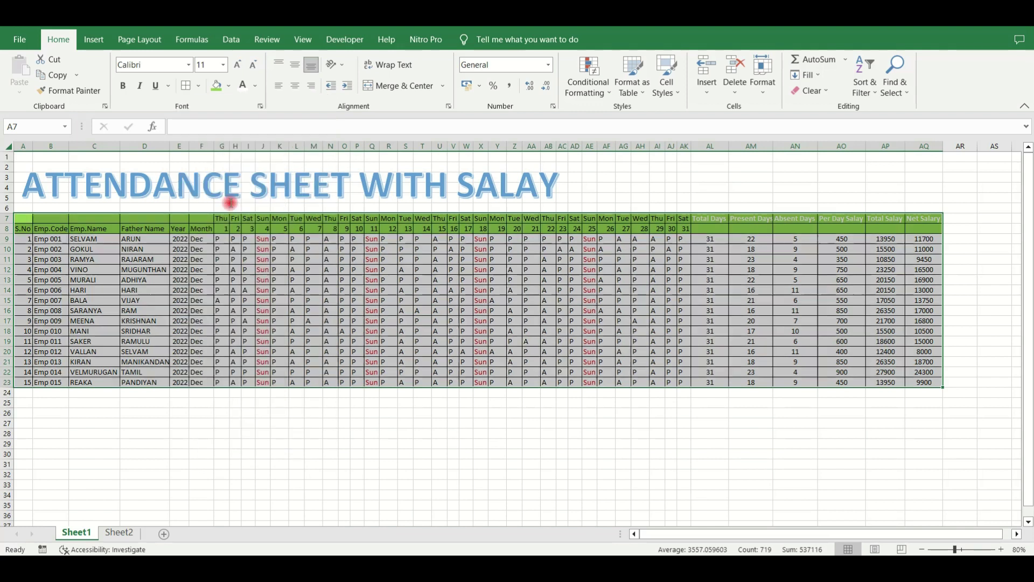